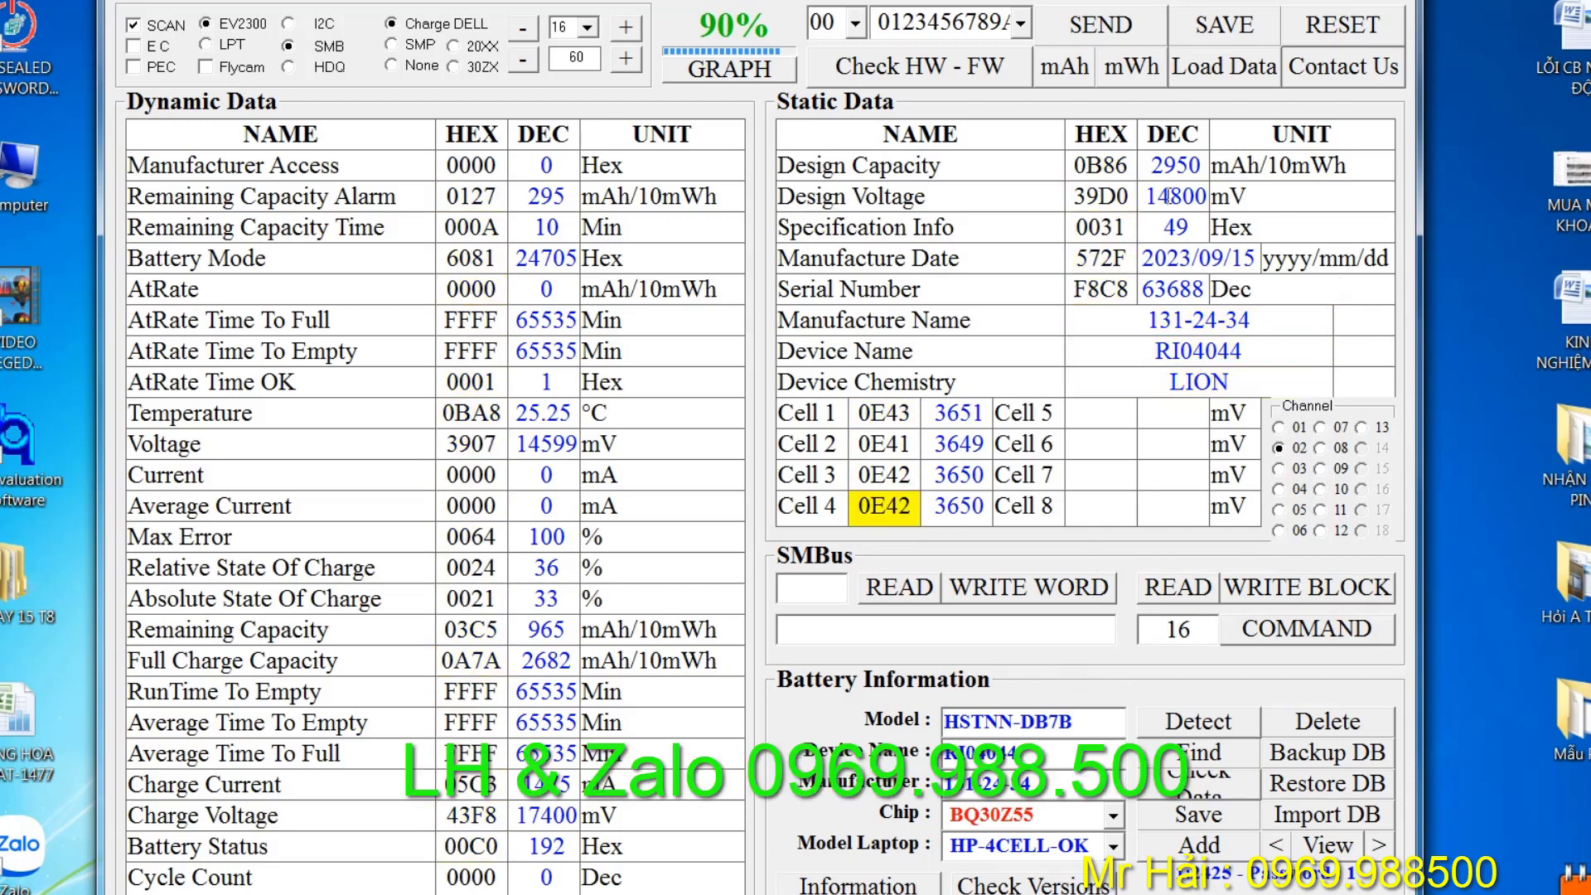
# Examine the battery's design capacity, chip type and the voltages of cells 1 to 4.
pyautogui.moveTo(1141, 165); pyautogui.dragTo(1203, 165)
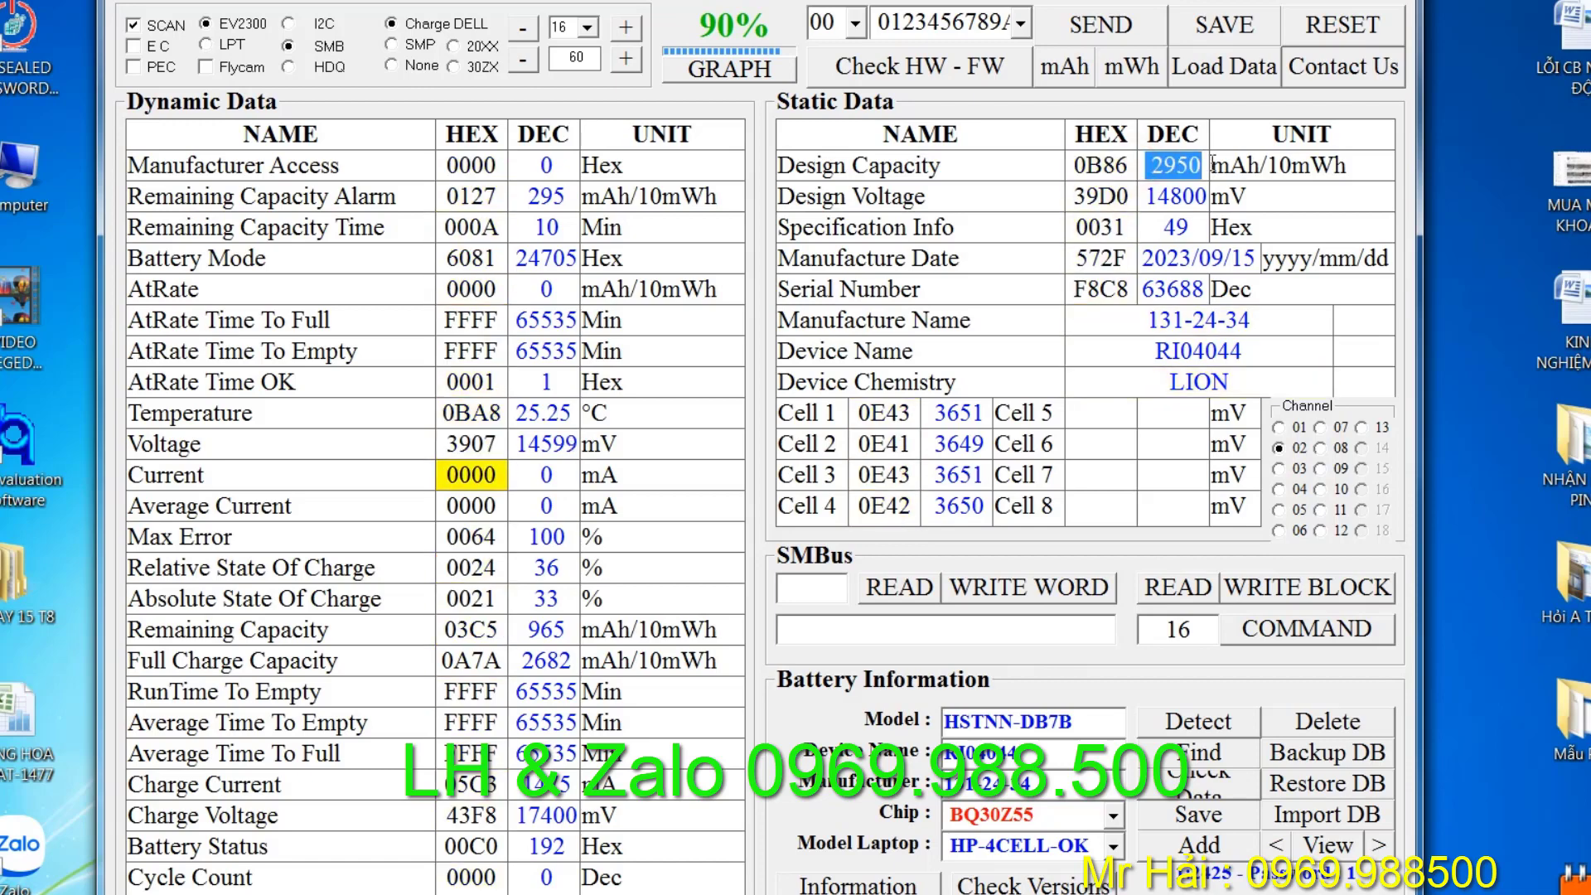
pyautogui.click(1033, 816)
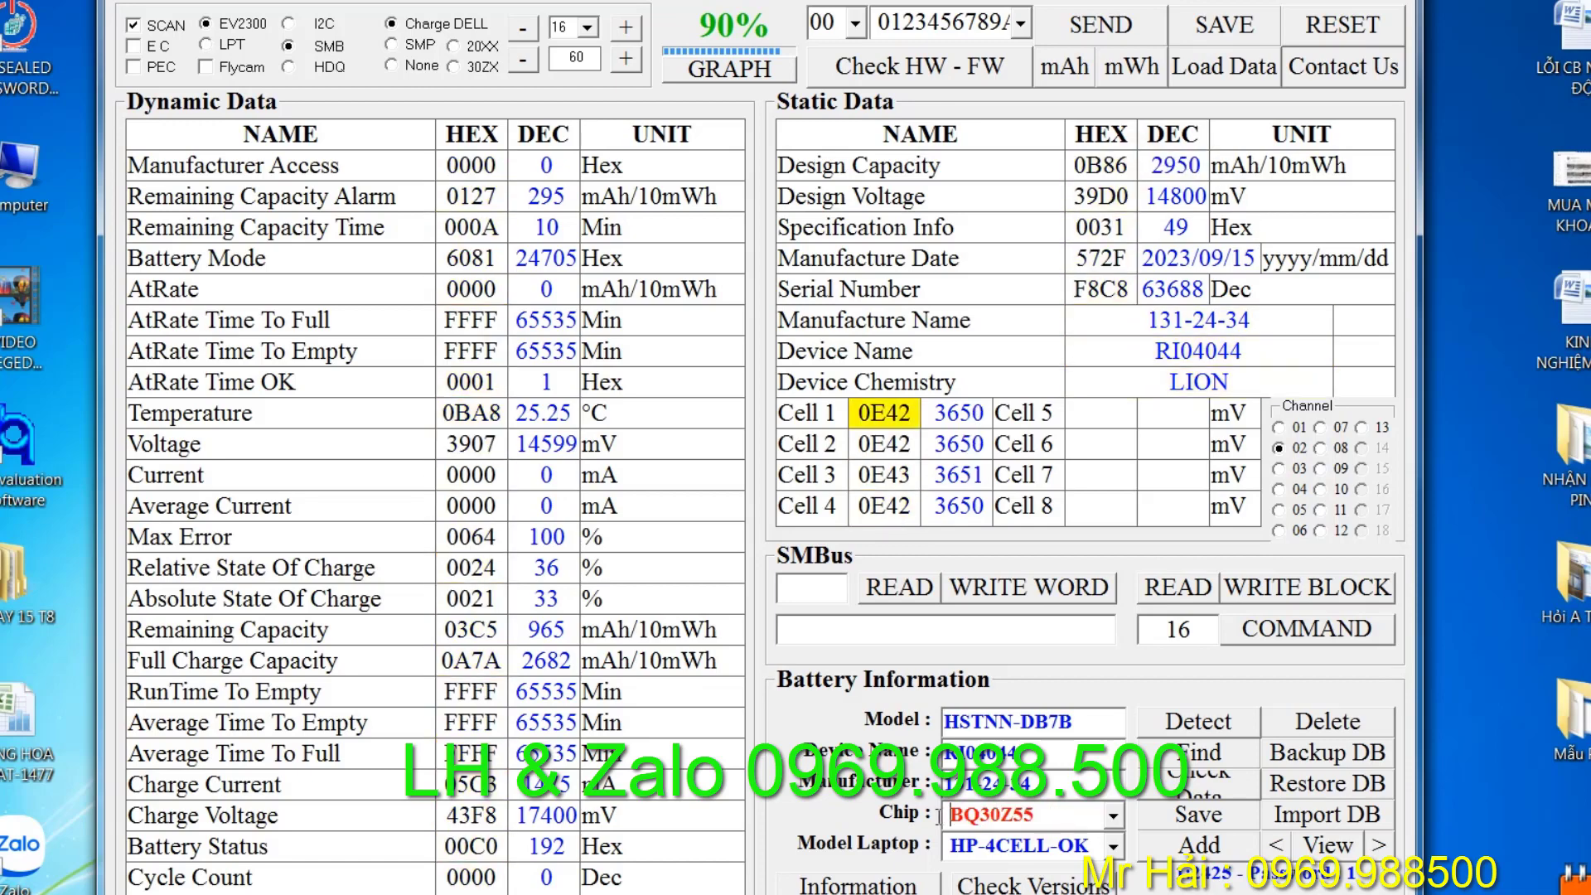
pyautogui.moveTo(1032, 816); pyautogui.dragTo(920, 816)
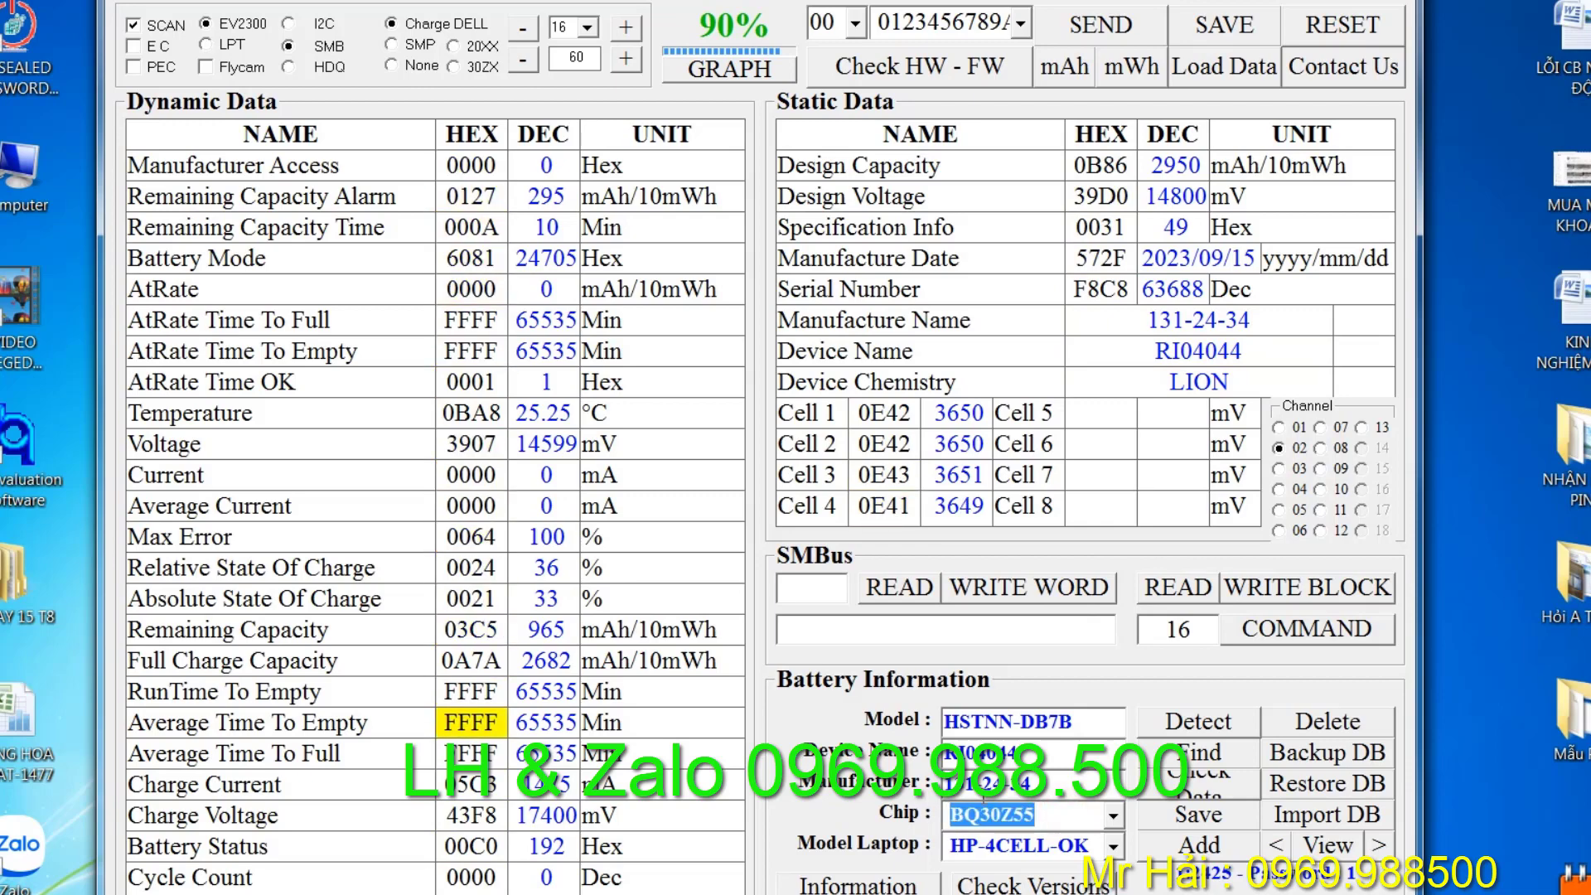
pyautogui.click(949, 815)
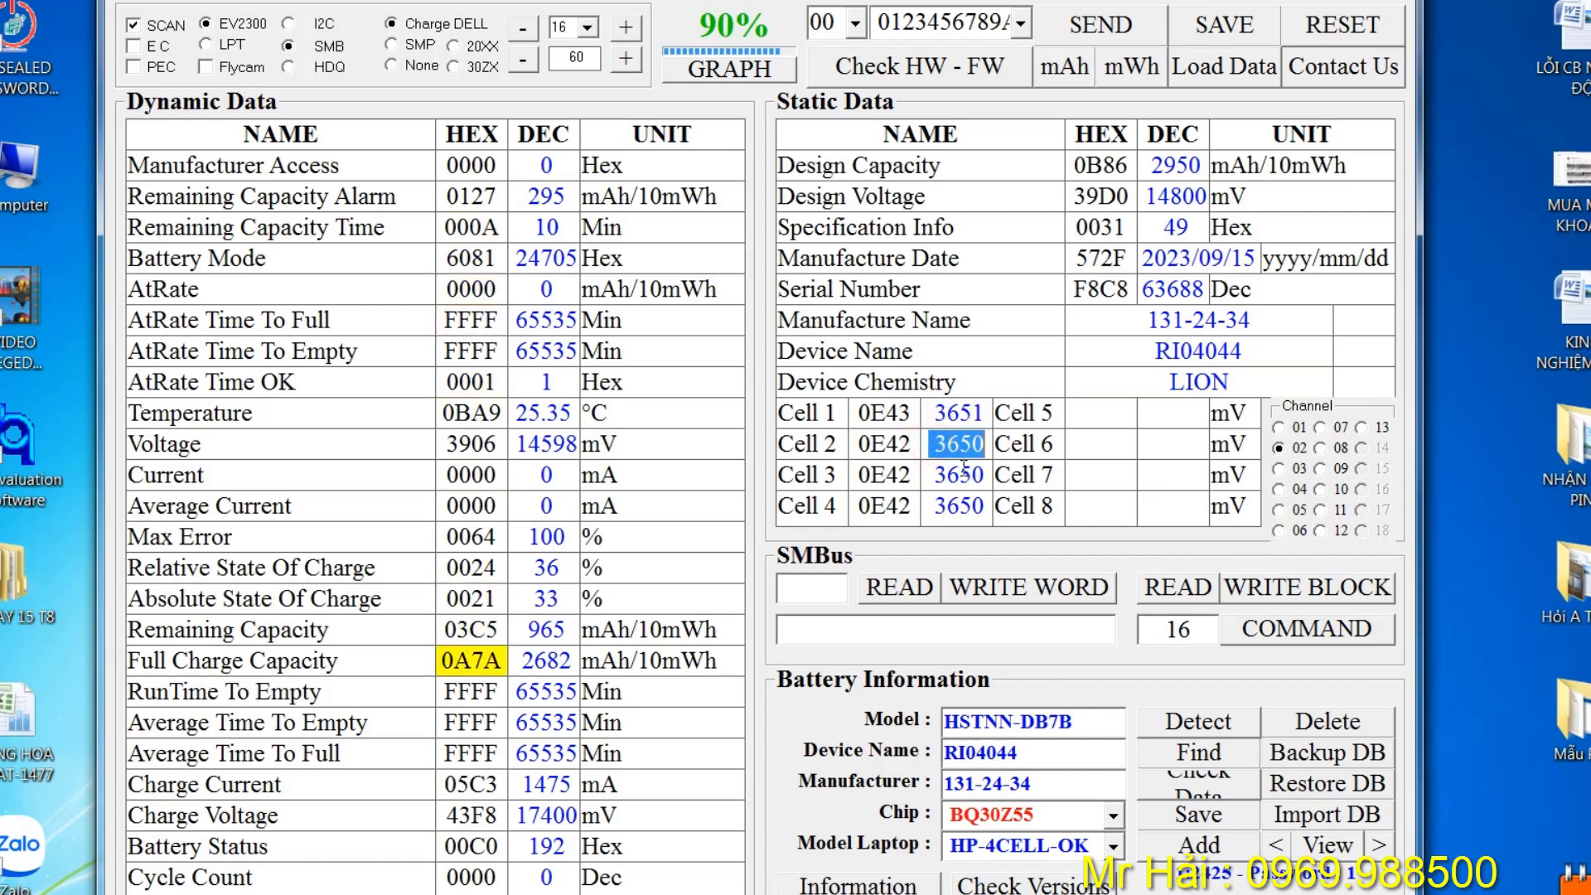
pyautogui.moveTo(926, 502); pyautogui.dragTo(990, 417)
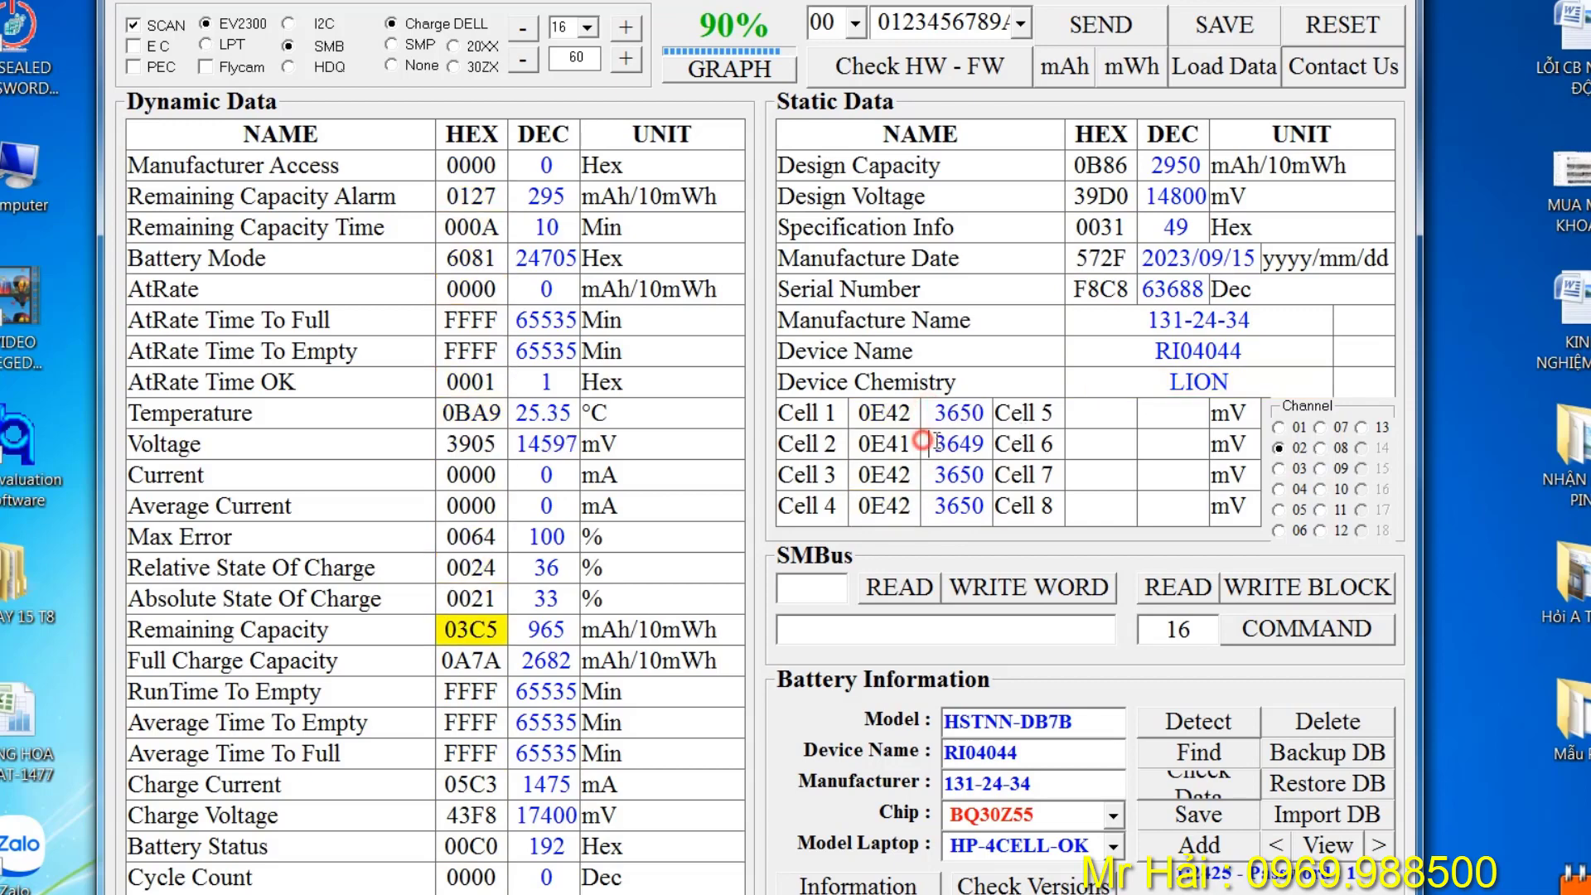
pyautogui.doubleClick(939, 415)
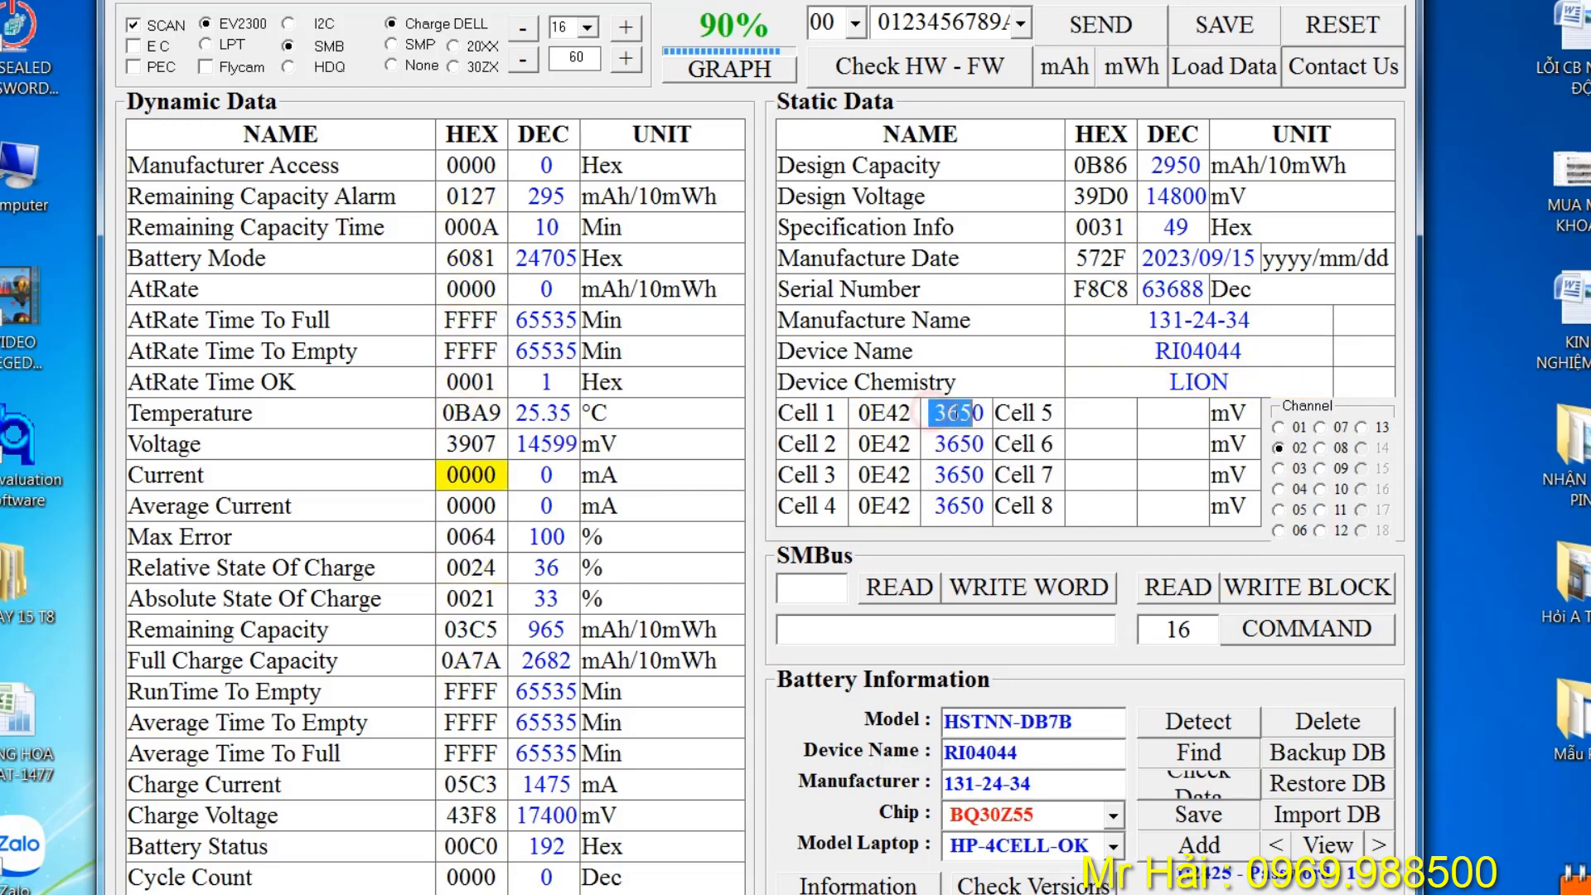
pyautogui.moveTo(934, 444); pyautogui.dragTo(1022, 476)
pyautogui.click(935, 503)
pyautogui.moveTo(935, 505); pyautogui.dragTo(993, 500)
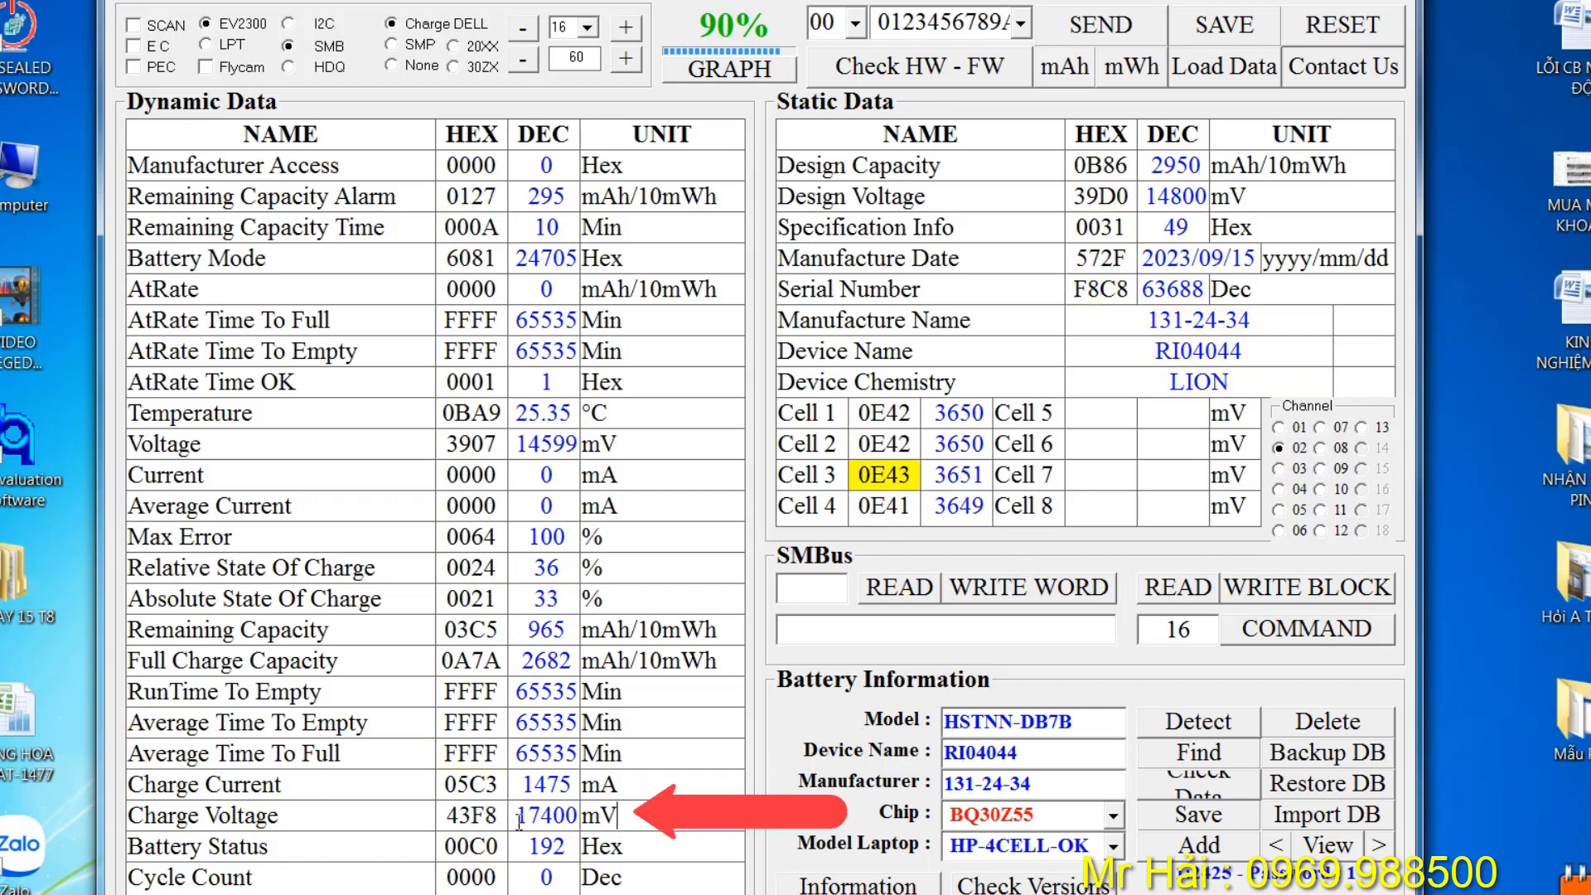
# Compare the battery's charge voltage with its design voltage and the individual cell voltages.
pyautogui.moveTo(518, 821); pyautogui.dragTo(621, 821)
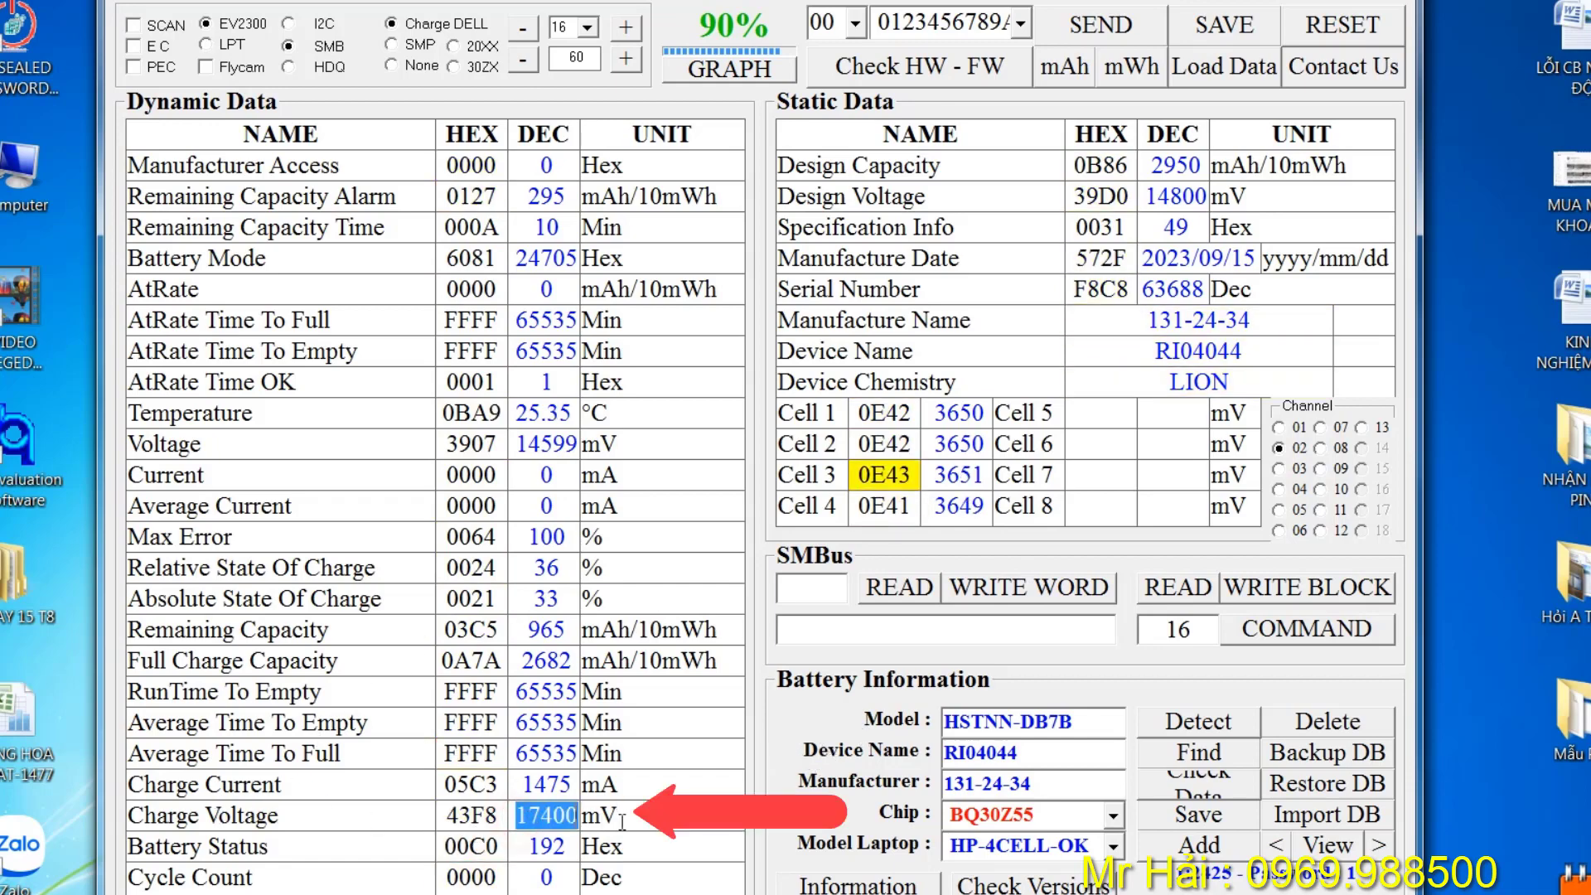
pyautogui.click(528, 816)
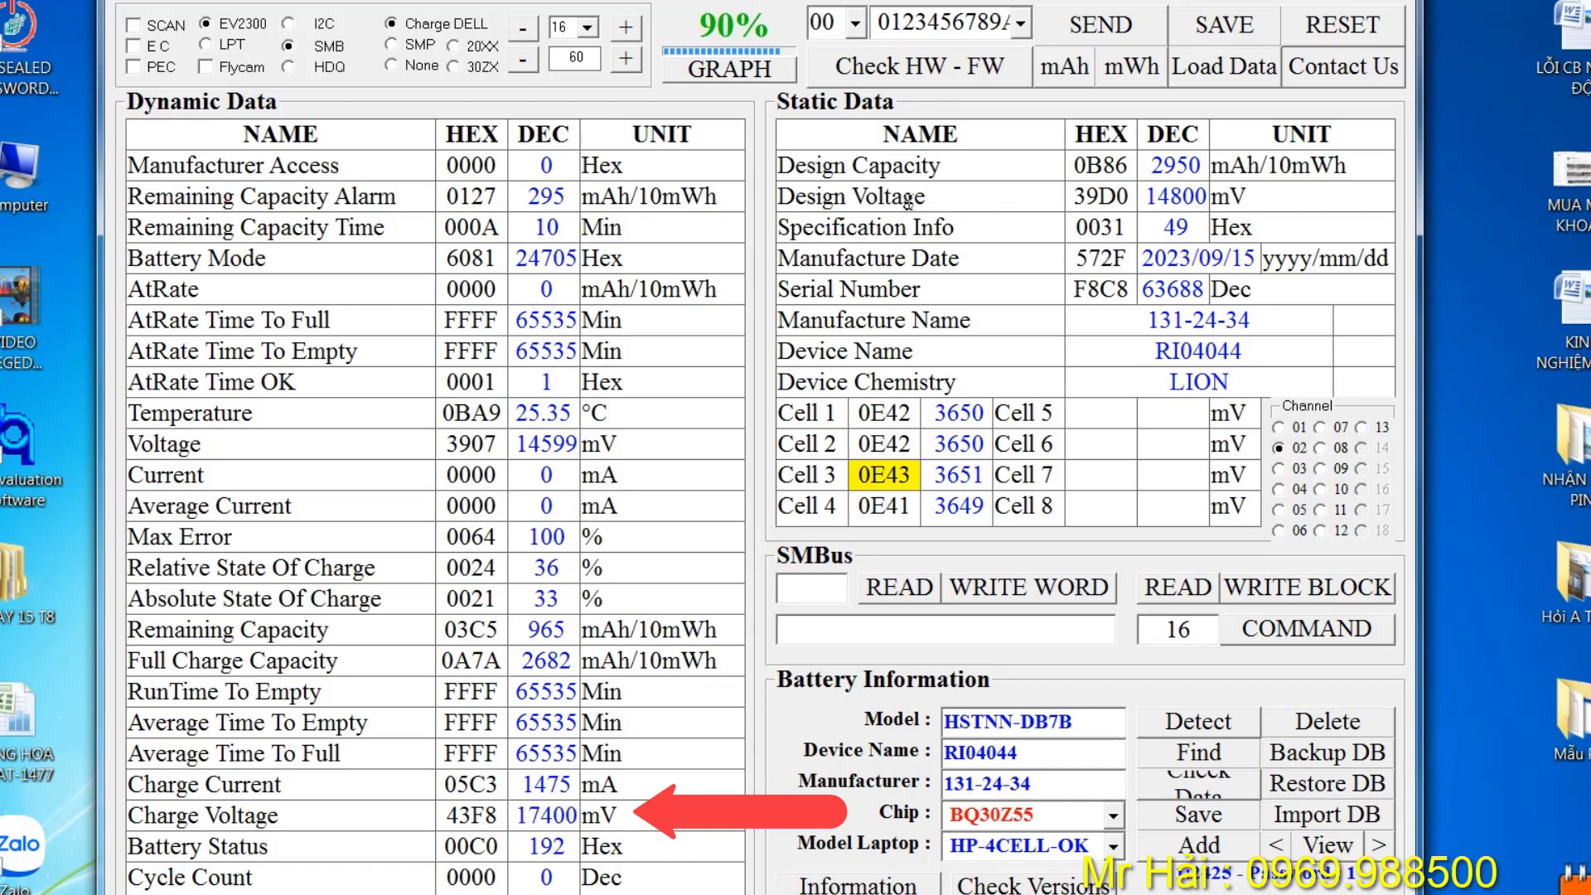
pyautogui.moveTo(1150, 203); pyautogui.dragTo(1219, 203)
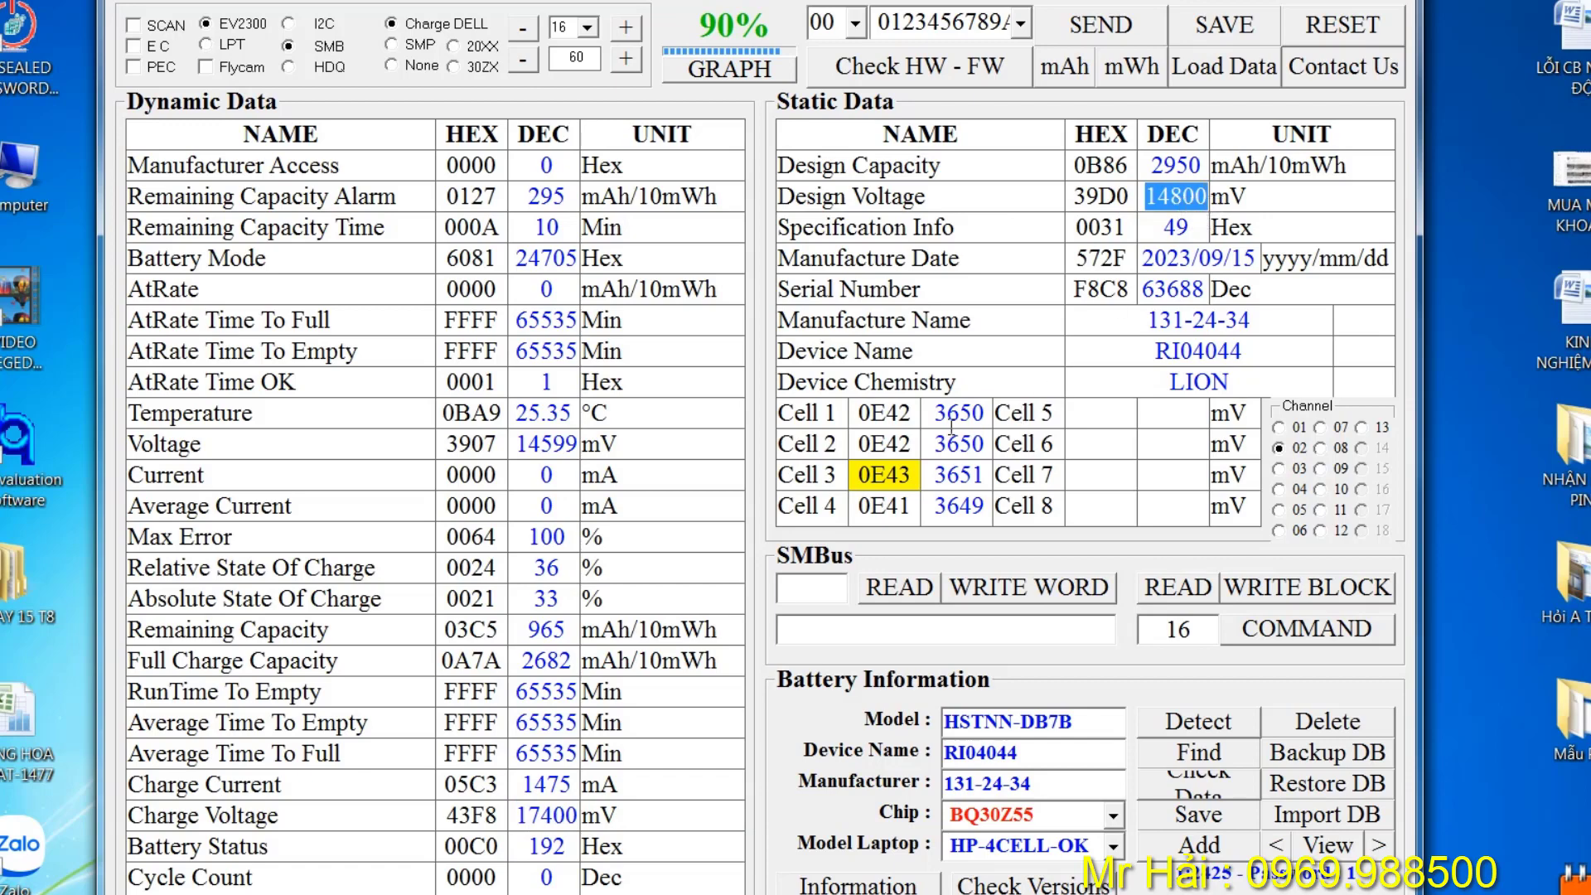
pyautogui.moveTo(934, 418); pyautogui.dragTo(986, 481)
pyautogui.moveTo(513, 823); pyautogui.dragTo(579, 820)
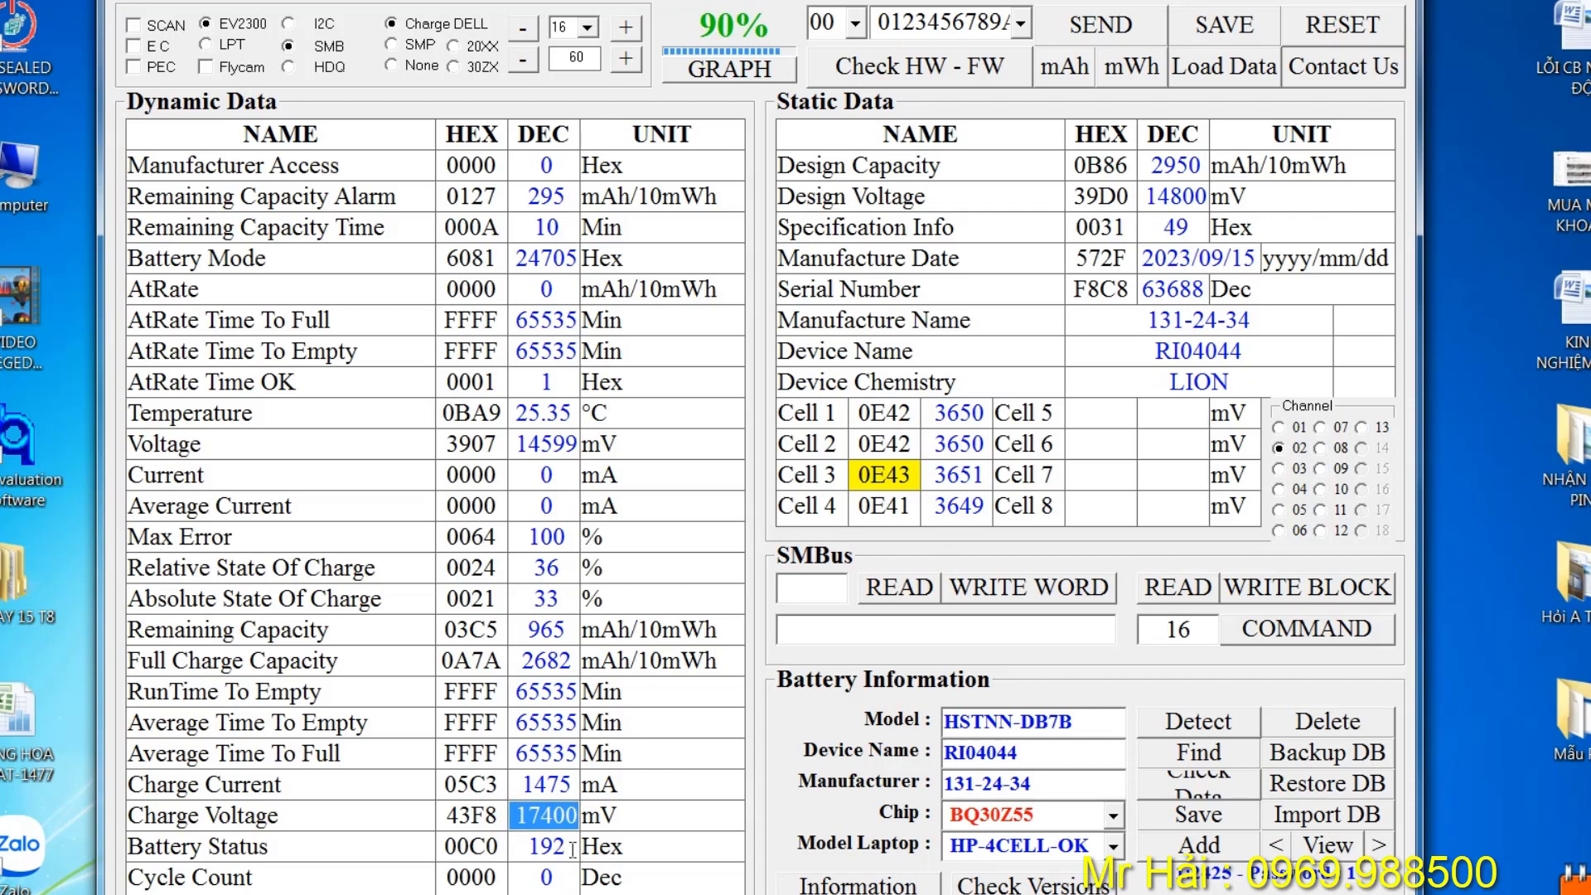
# Divide the charge voltage of 17400 mV by 4 in Calculator to get the full-charge voltage per cell.
pyautogui.click(380, 503)
pyautogui.click(381, 420)
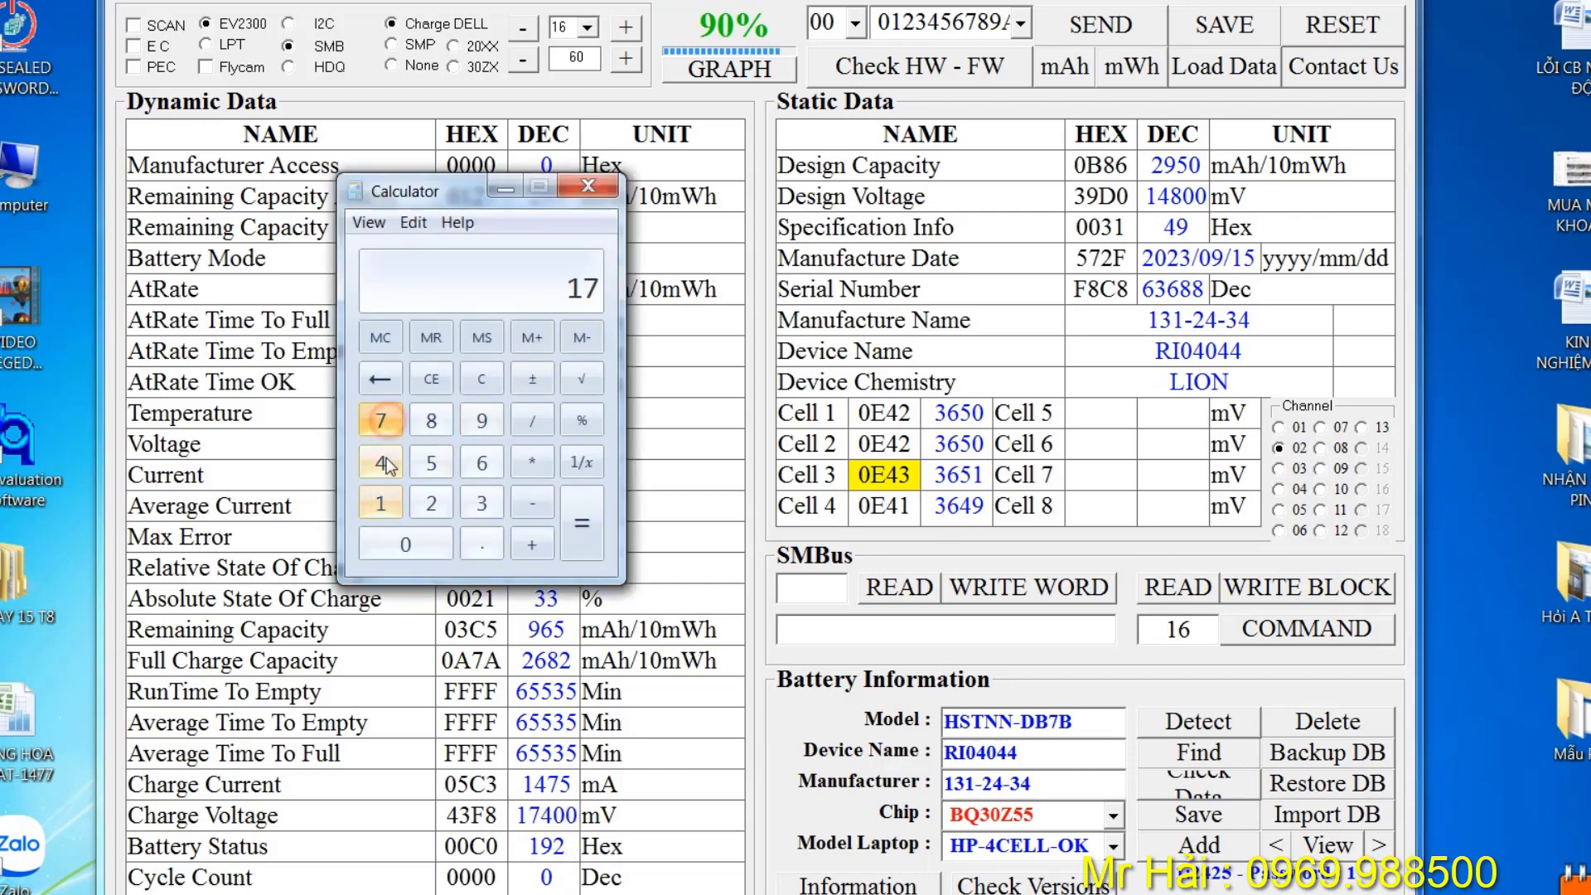
pyautogui.click(380, 462)
pyautogui.doubleClick(405, 549)
pyautogui.click(532, 420)
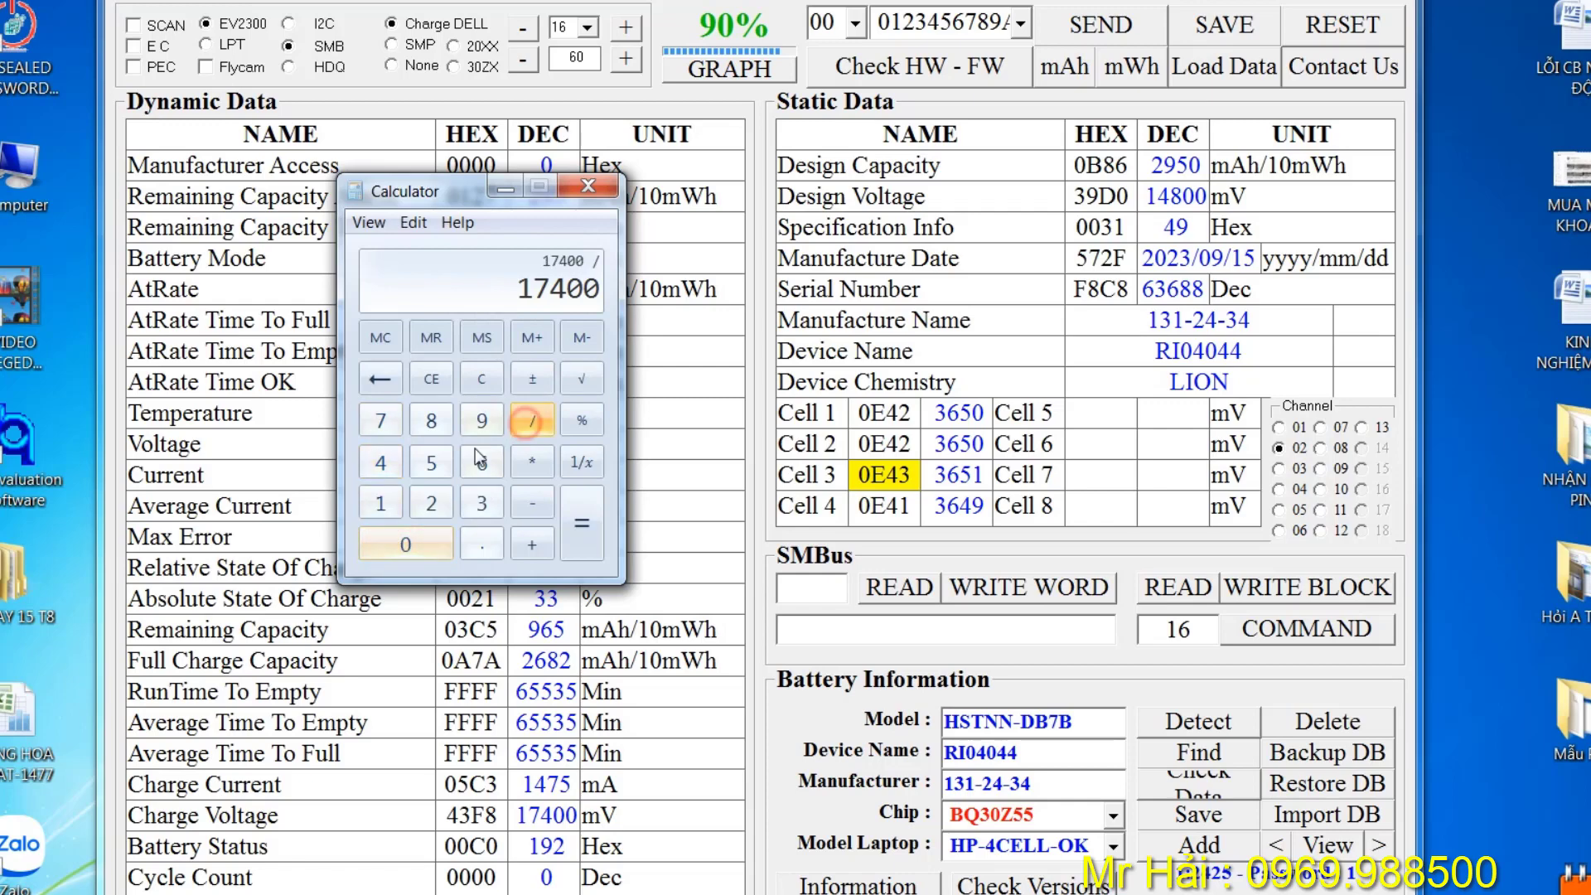
pyautogui.click(381, 462)
pyautogui.click(581, 522)
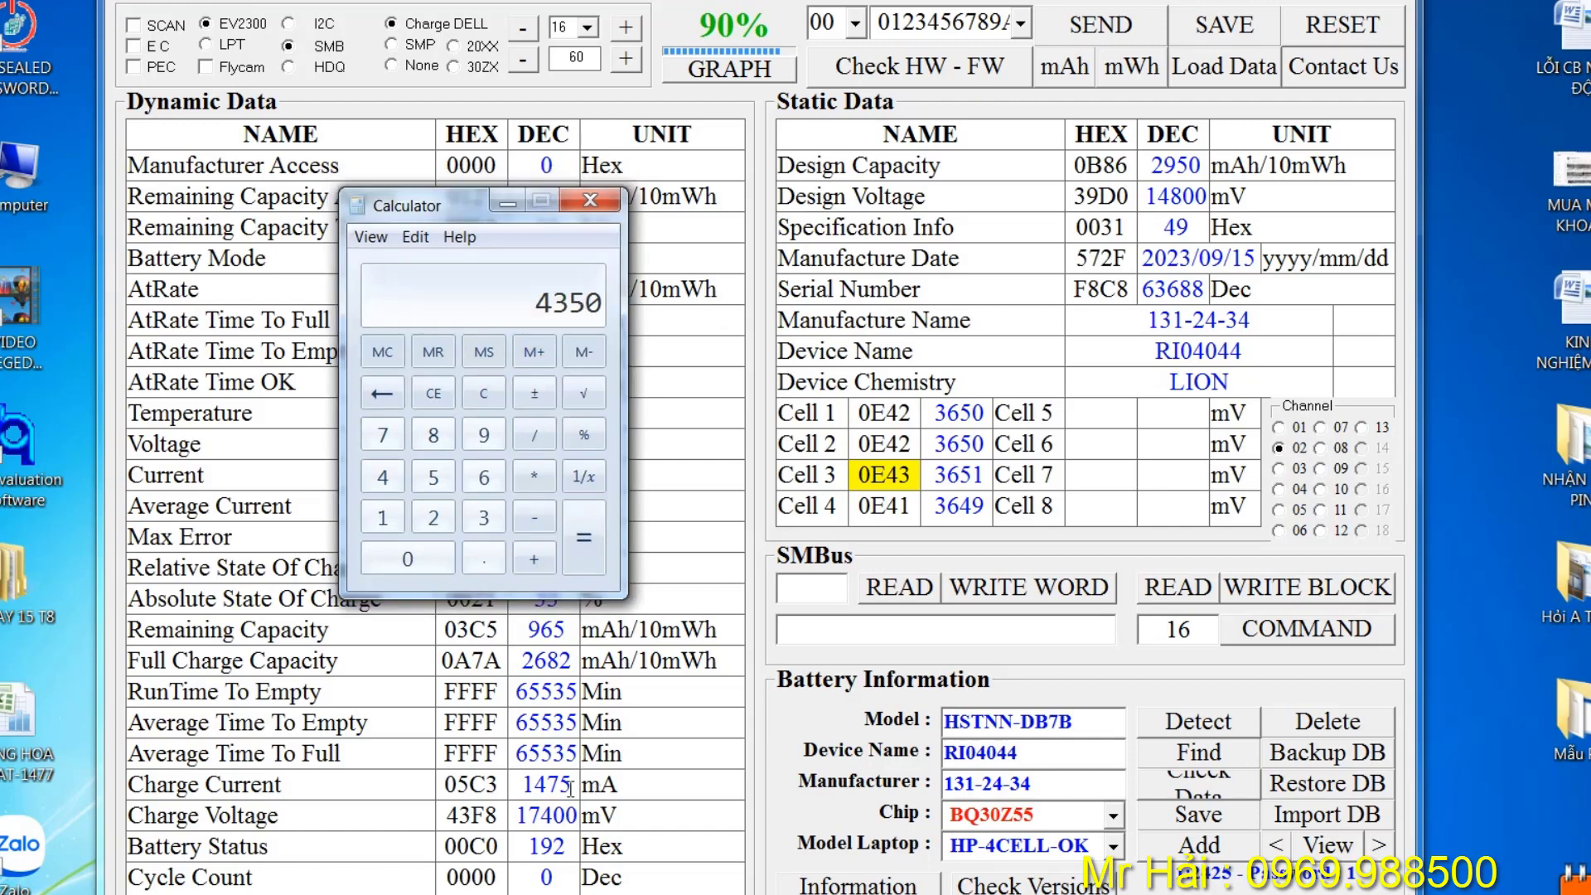
# Review the charge voltage again together with the battery's chip type.
pyautogui.moveTo(511, 815); pyautogui.dragTo(587, 818)
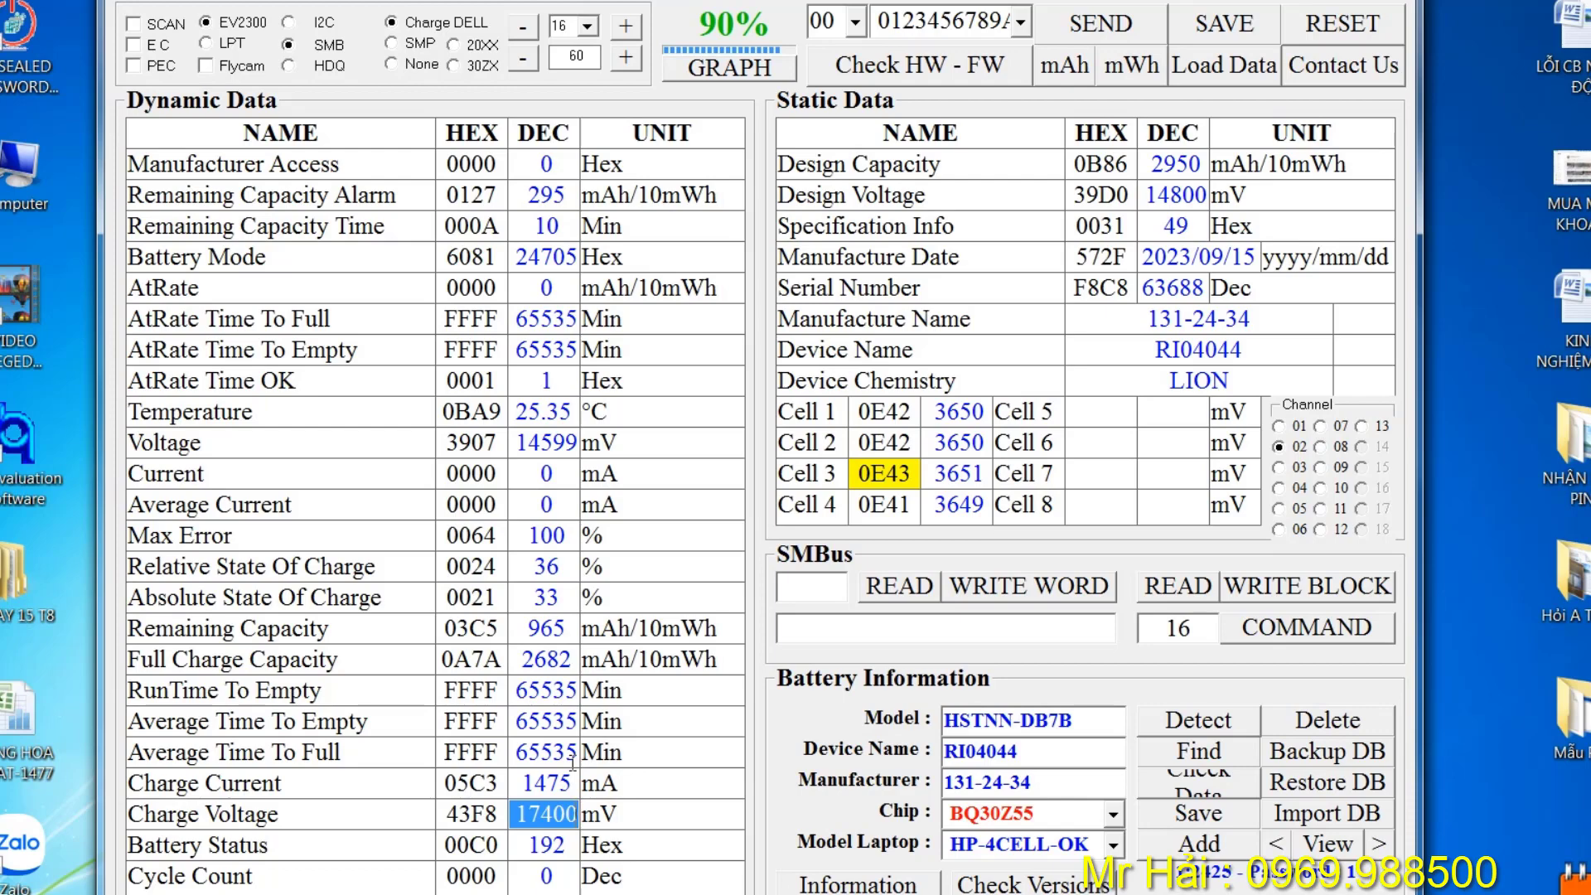
pyautogui.click(515, 784)
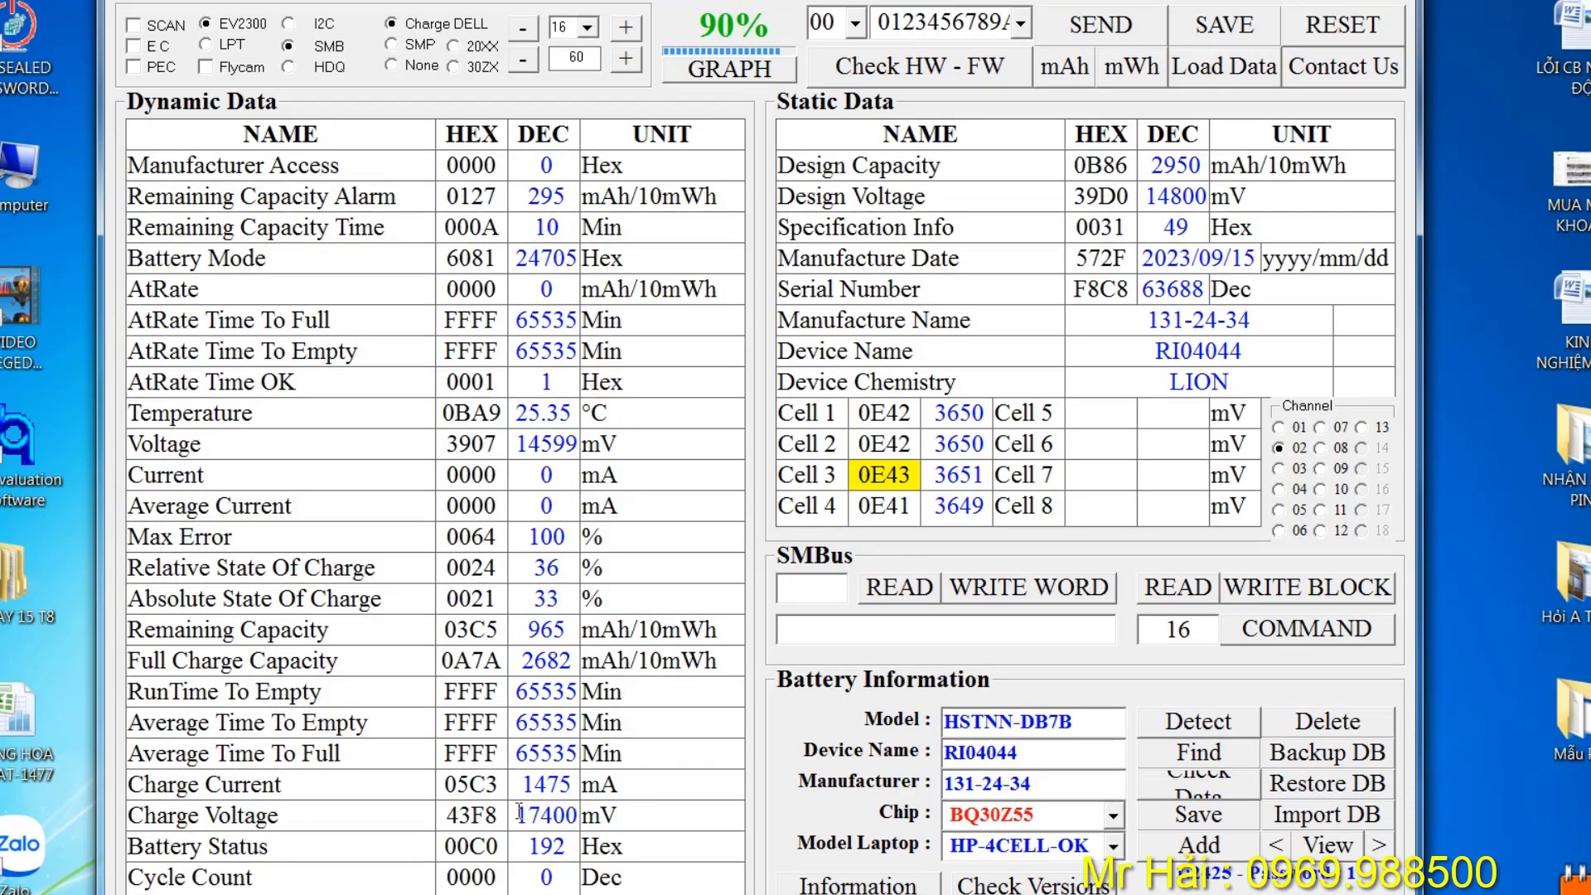
pyautogui.moveTo(515, 814); pyautogui.dragTo(585, 820)
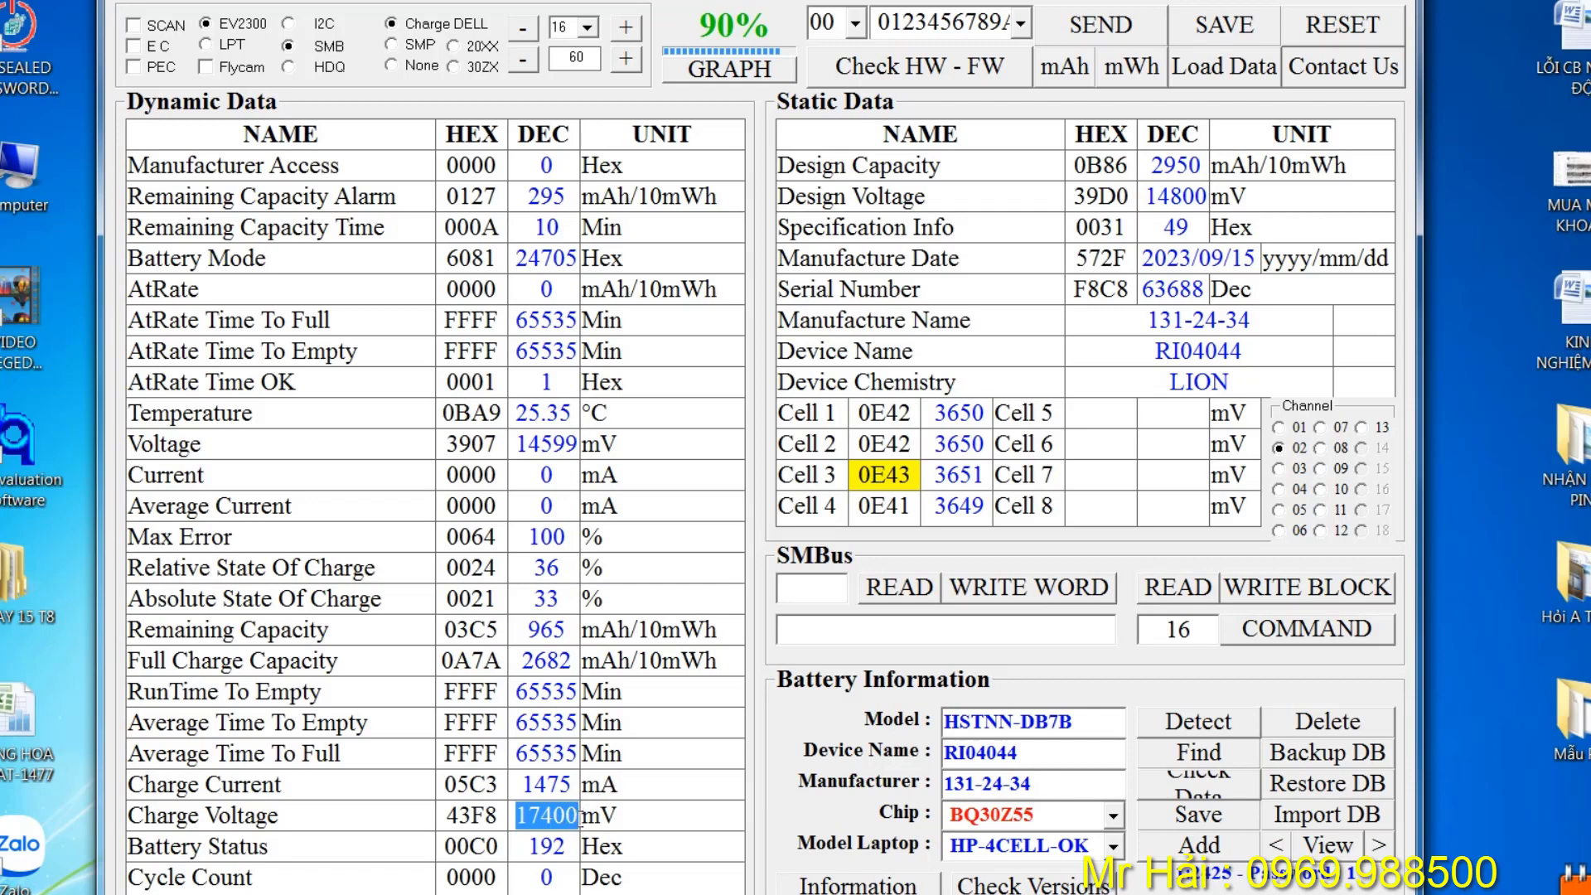
pyautogui.click(553, 819)
pyautogui.moveTo(510, 817); pyautogui.dragTo(609, 837)
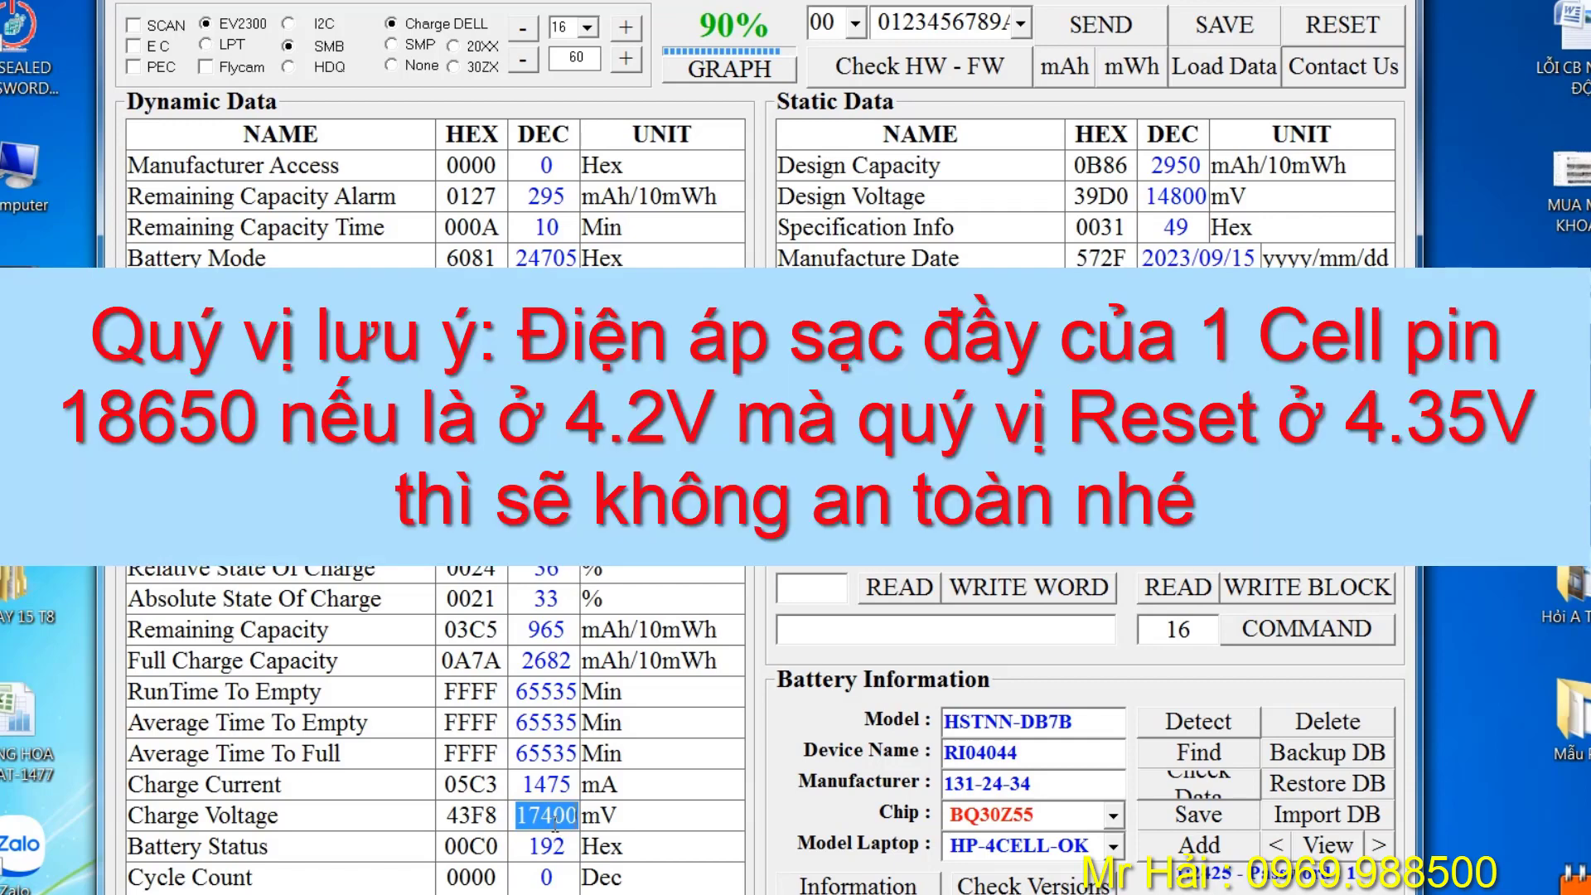
pyautogui.click(523, 820)
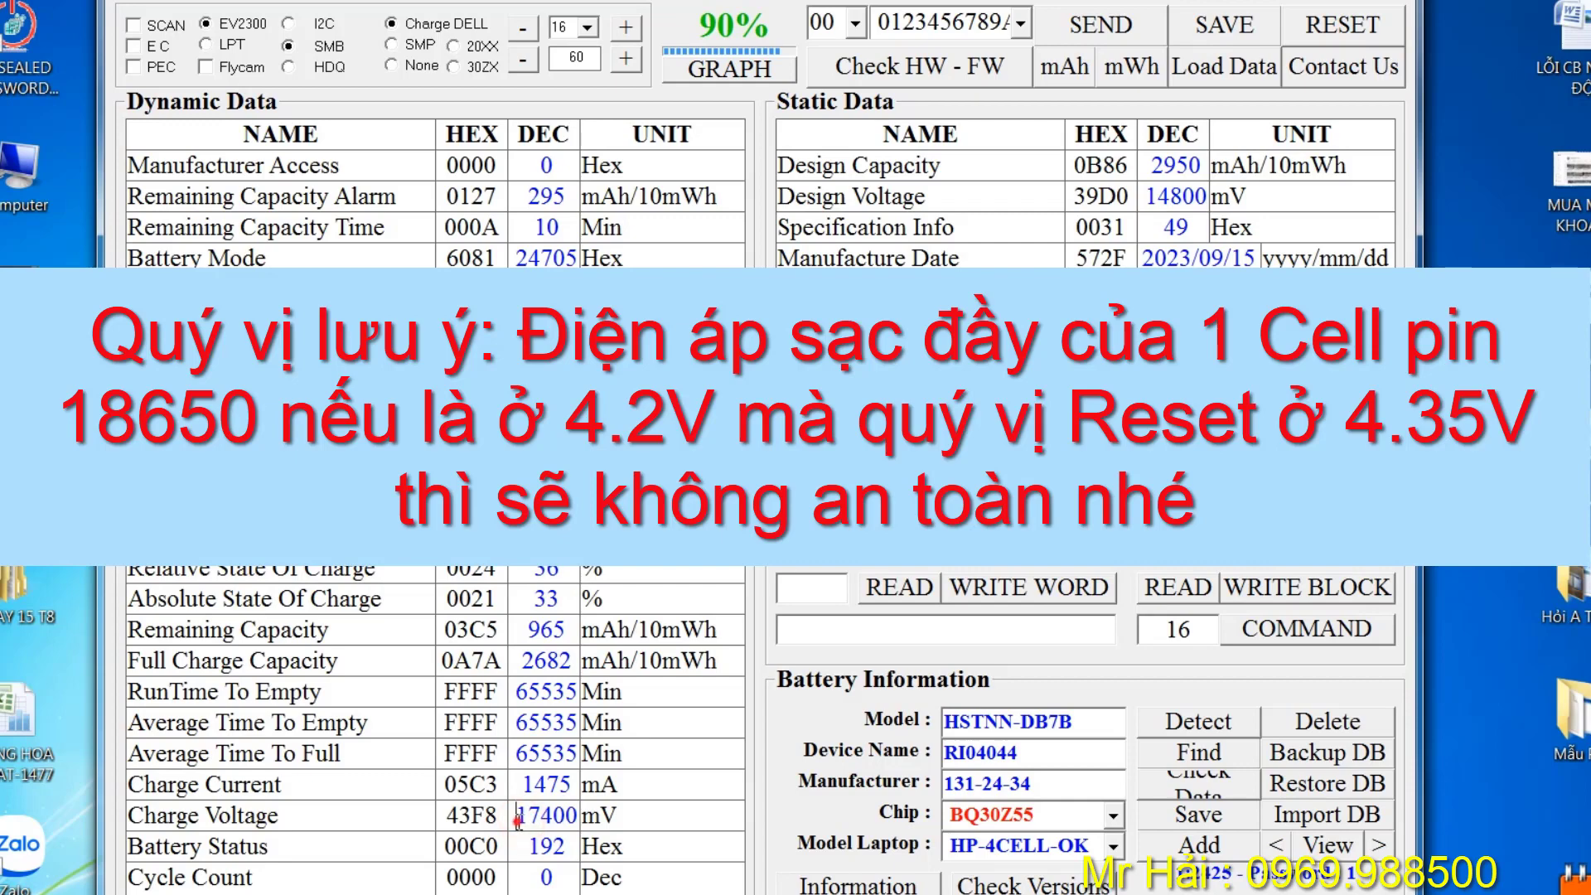
pyautogui.moveTo(516, 821); pyautogui.dragTo(635, 828)
pyautogui.moveTo(1068, 819); pyautogui.dragTo(919, 820)
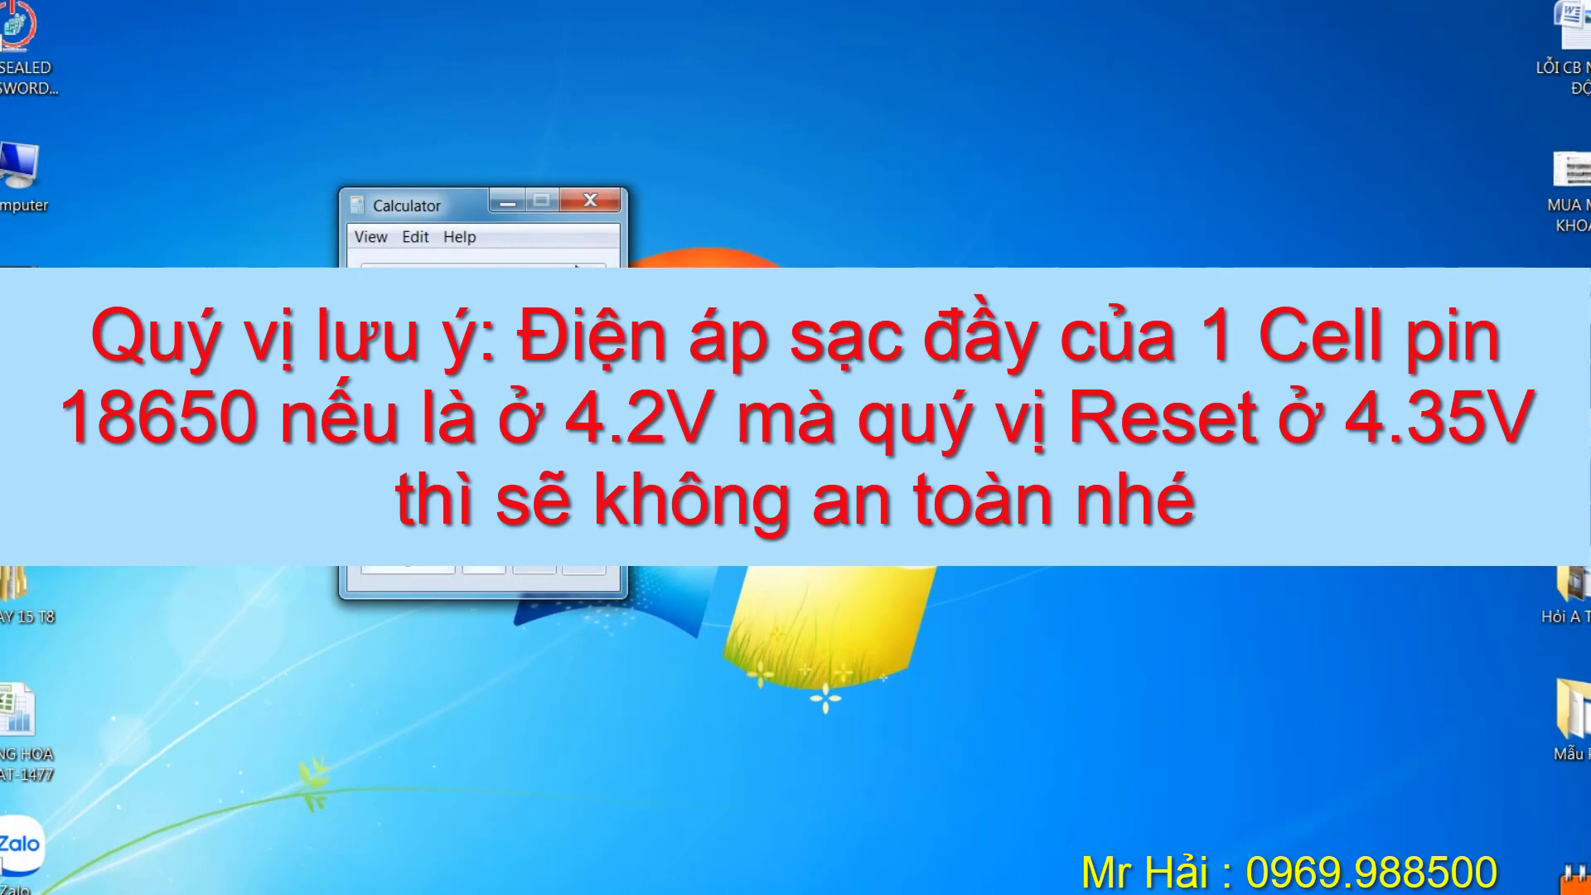
# Switch to the bq evaluation software, unseal the battery chip and check its SEC bits in the operation status.
pyautogui.click(589, 201)
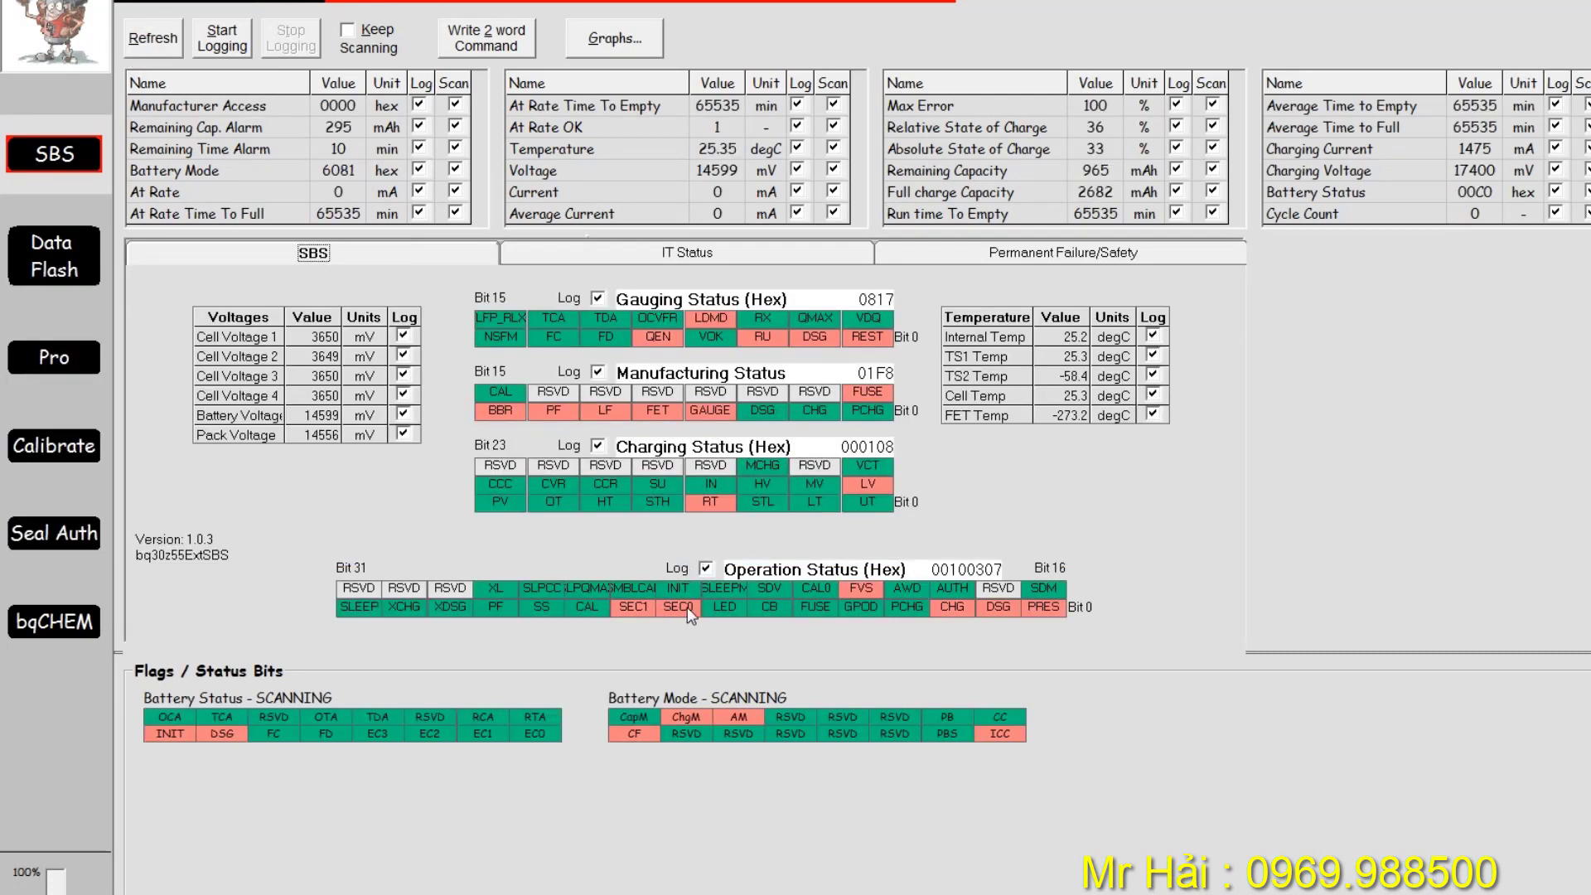
pyautogui.click(713, 612)
pyautogui.click(51, 535)
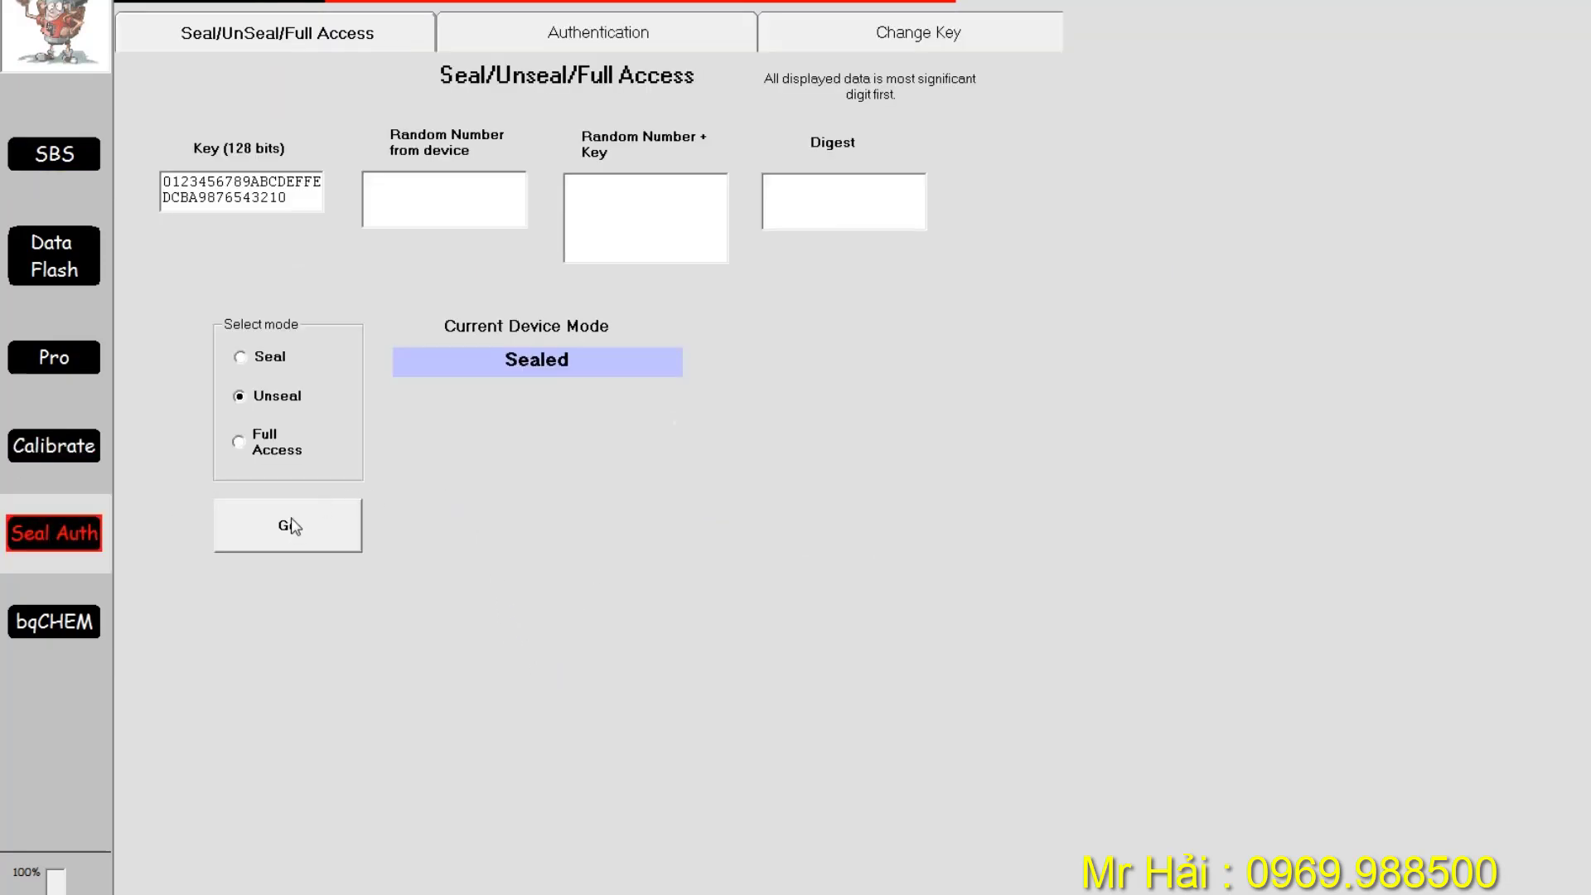
pyautogui.click(291, 526)
pyautogui.click(58, 157)
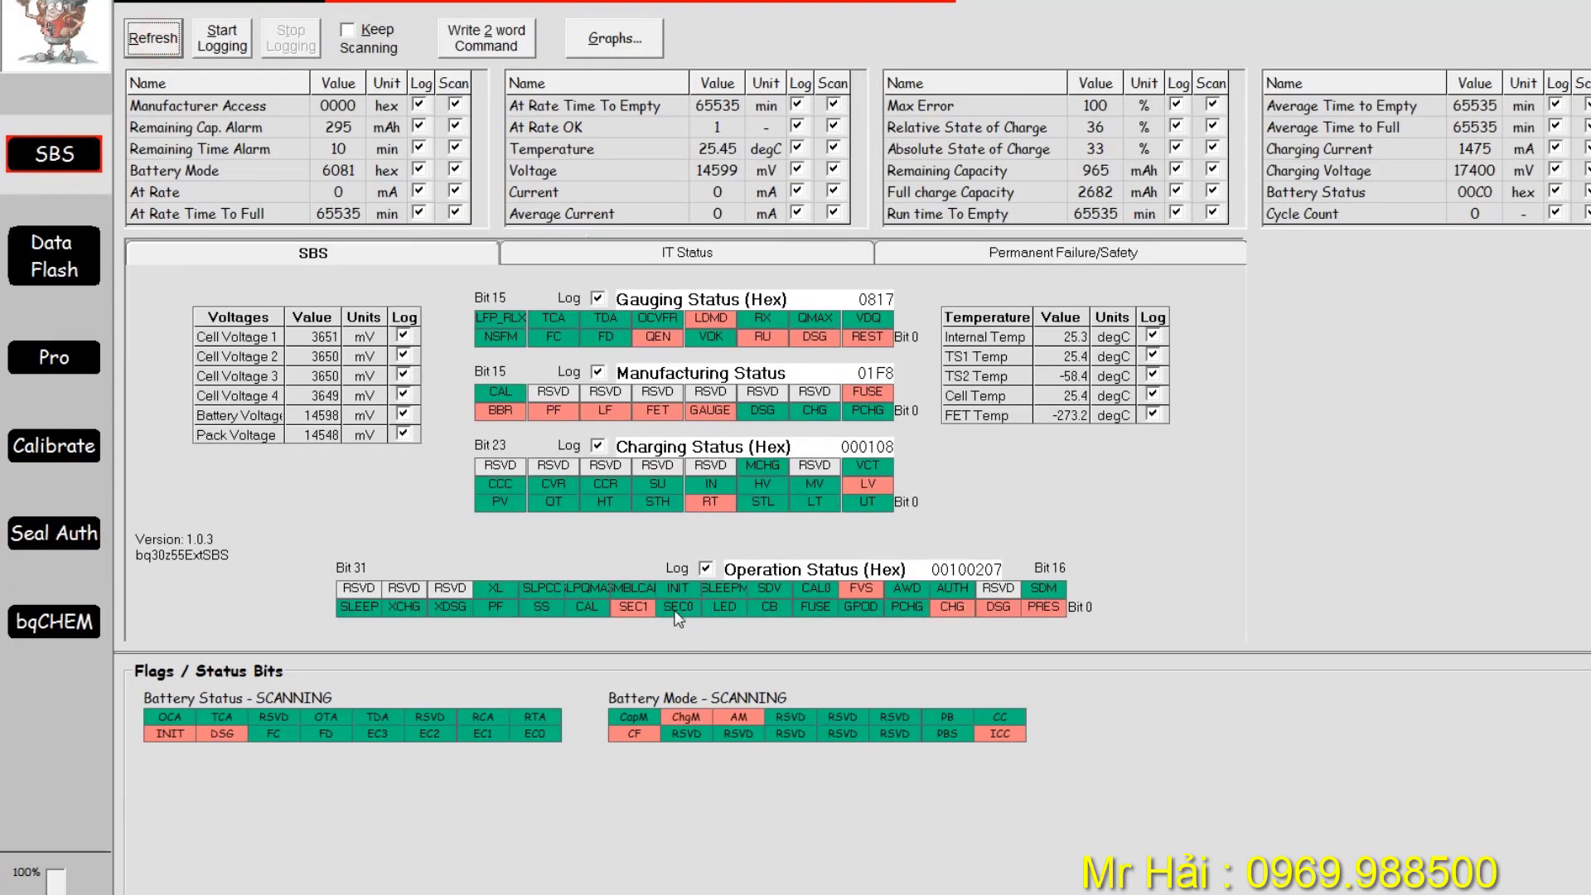
pyautogui.click(678, 609)
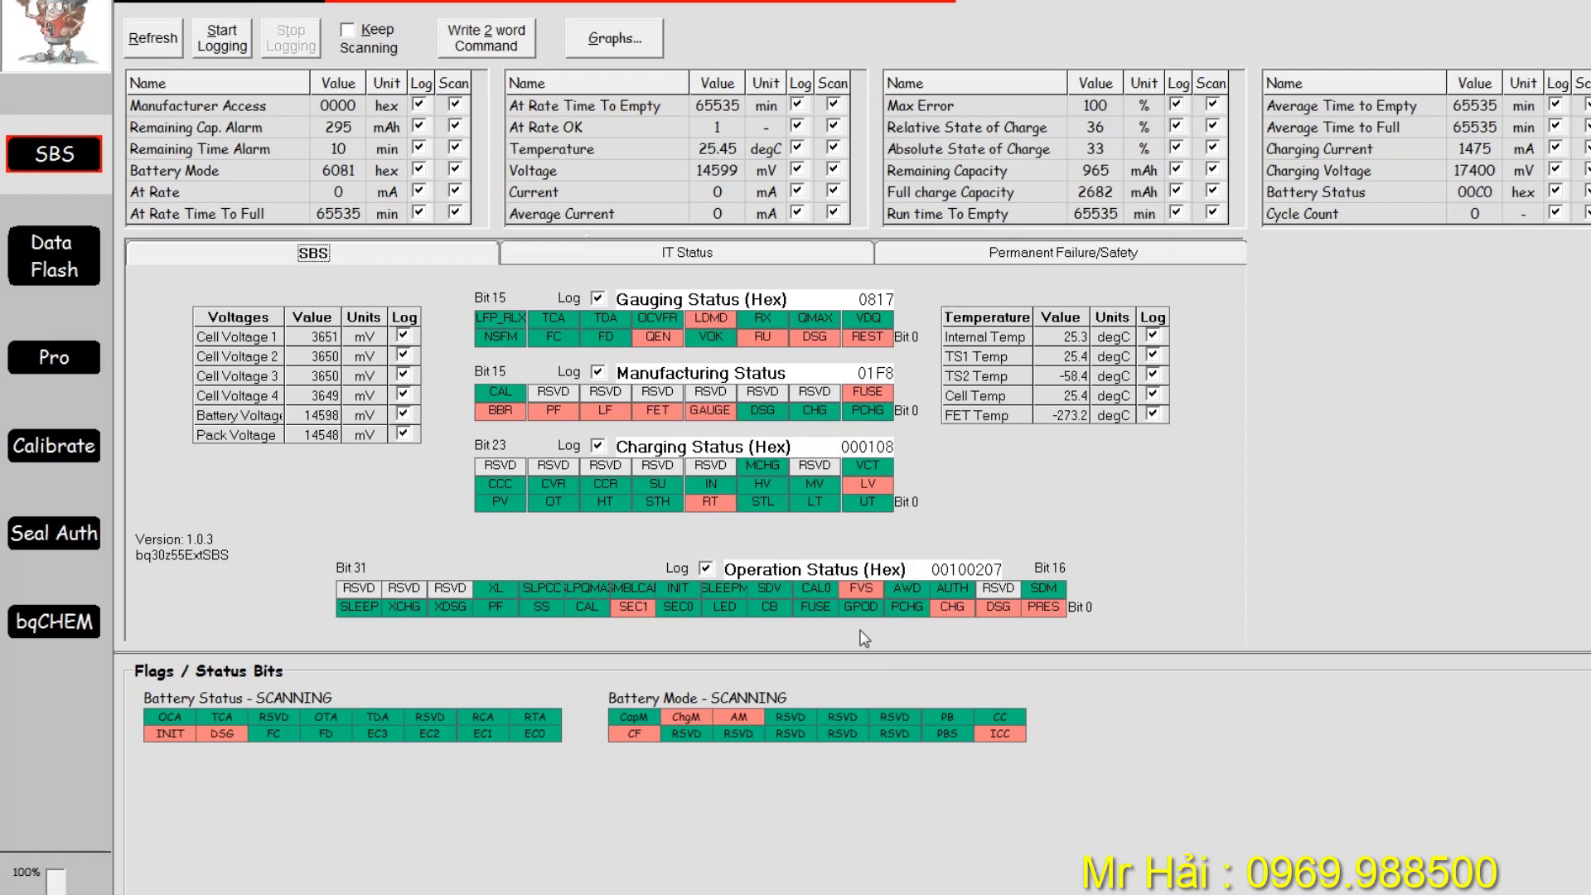
# Read all data flash values and set the Cell 0 and Cell 1 Chg Voltage at EoC in Gas Gauging to 4200 mV.
pyautogui.click(48, 247)
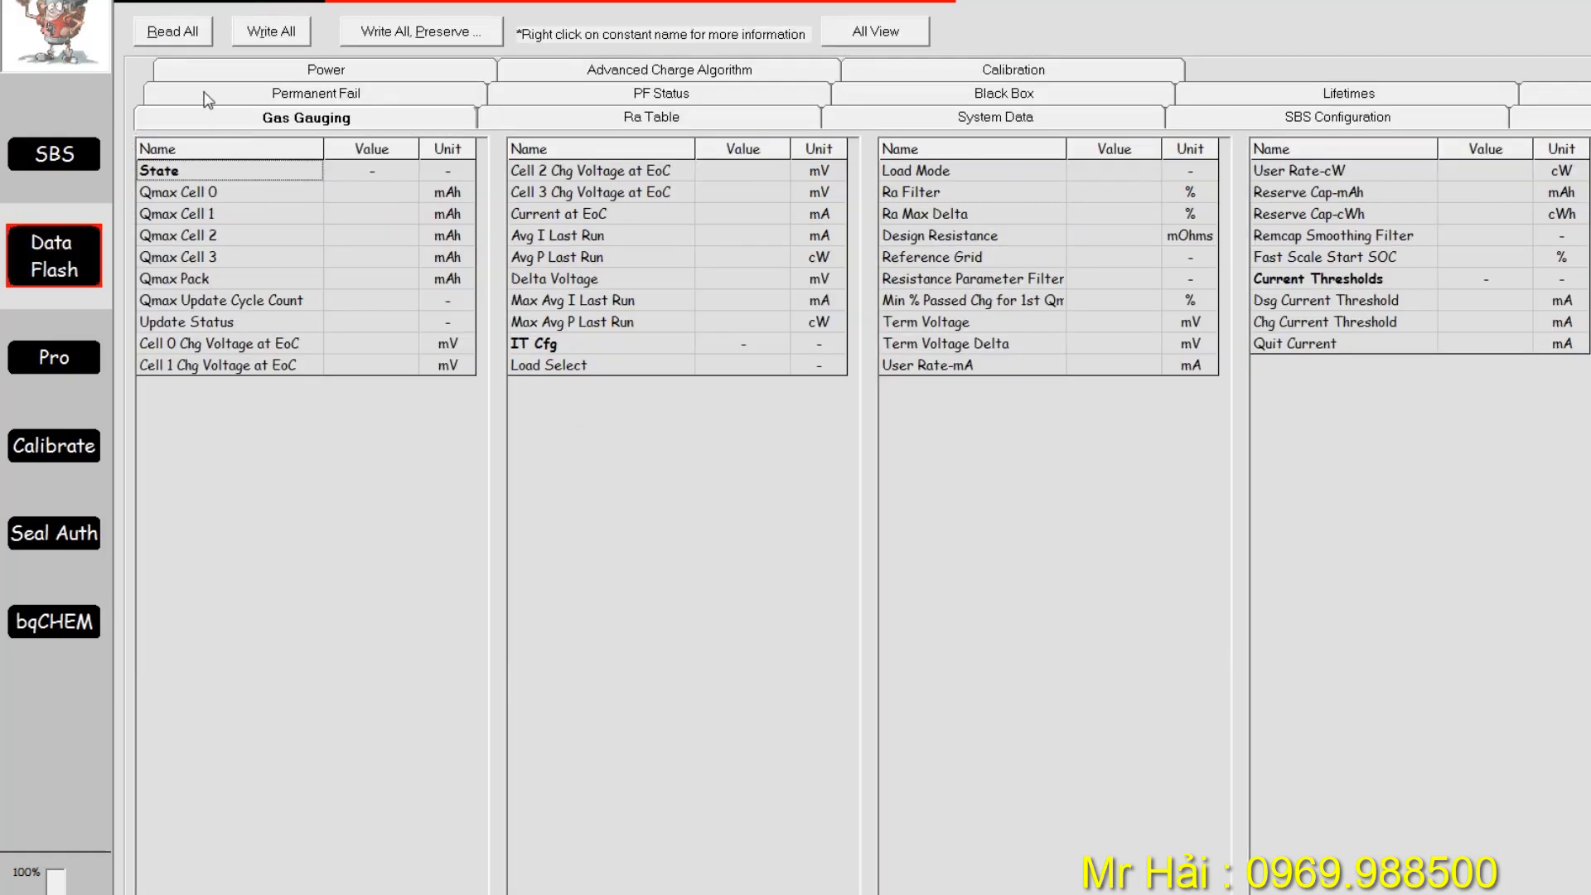
pyautogui.click(174, 33)
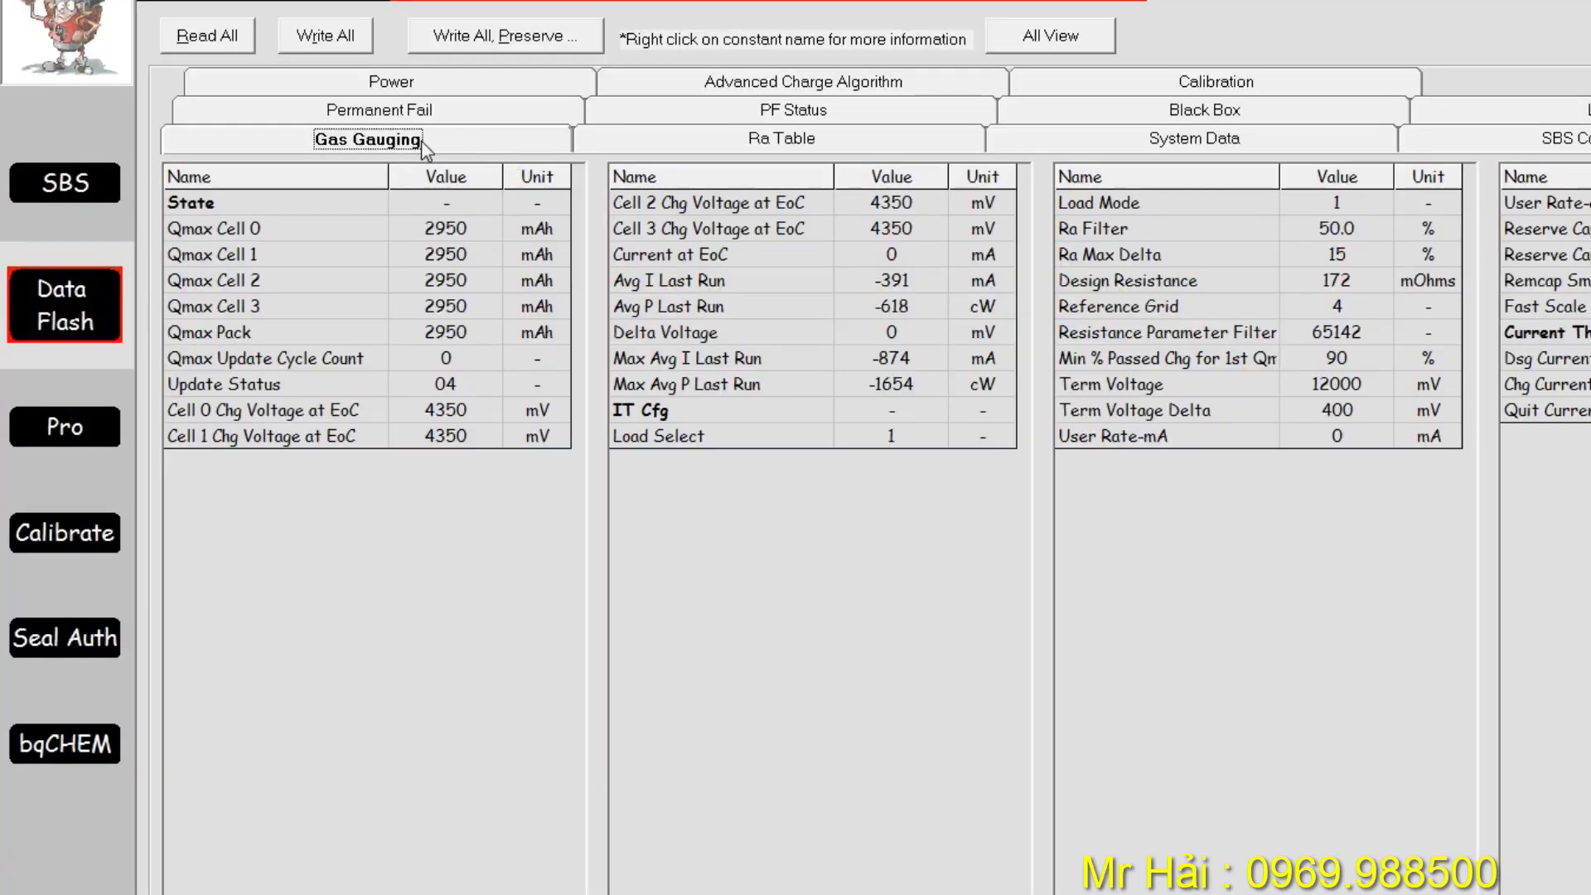
pyautogui.click(476, 411)
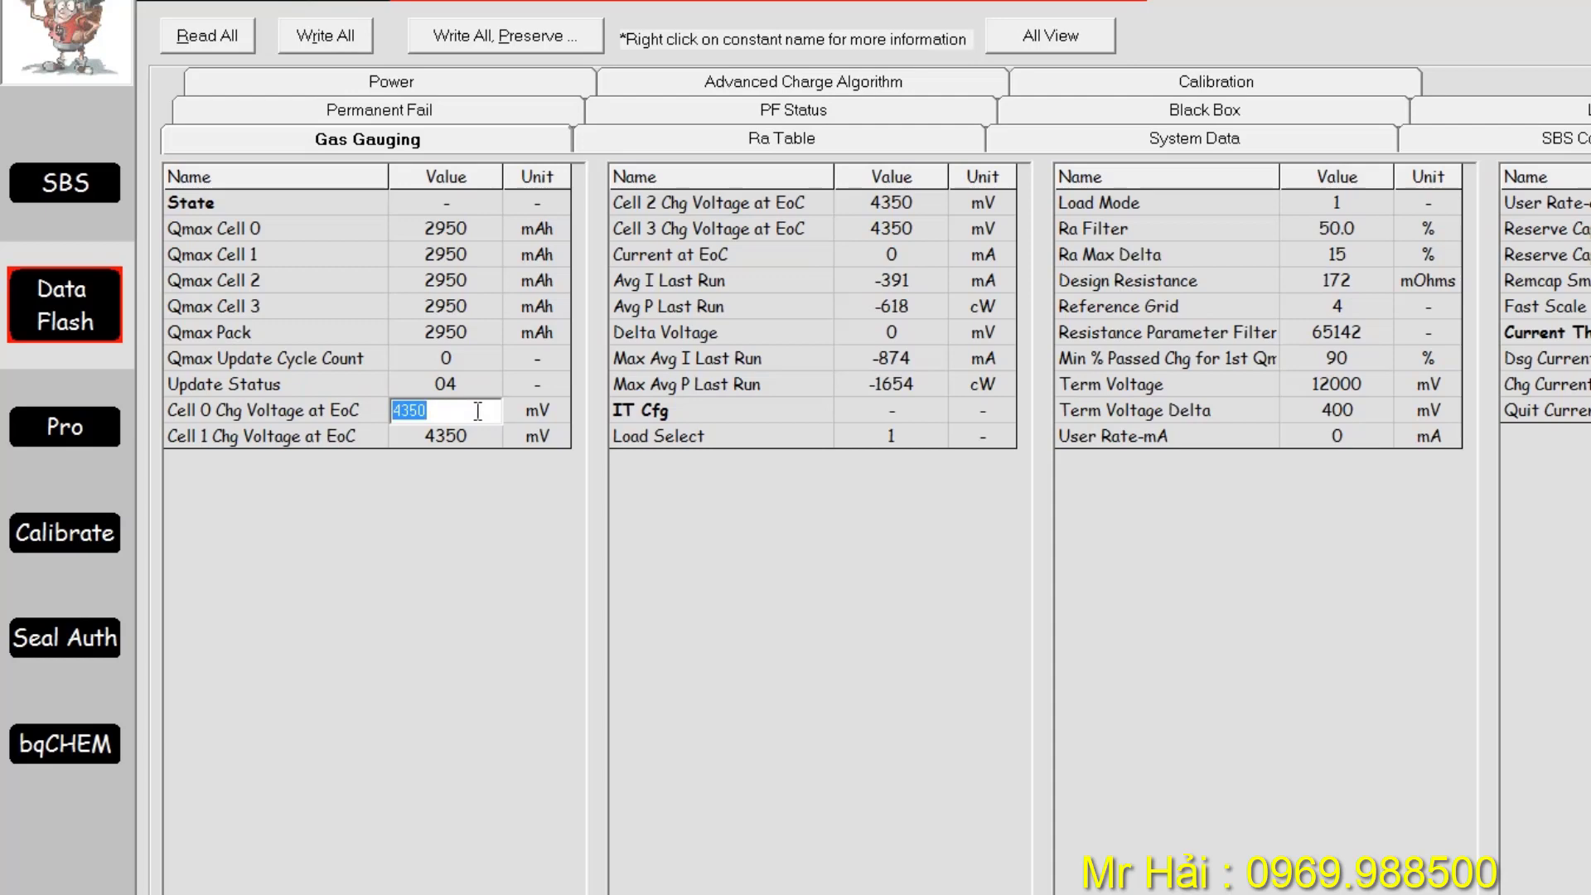
pyautogui.write('4200')
pyautogui.press('Return')
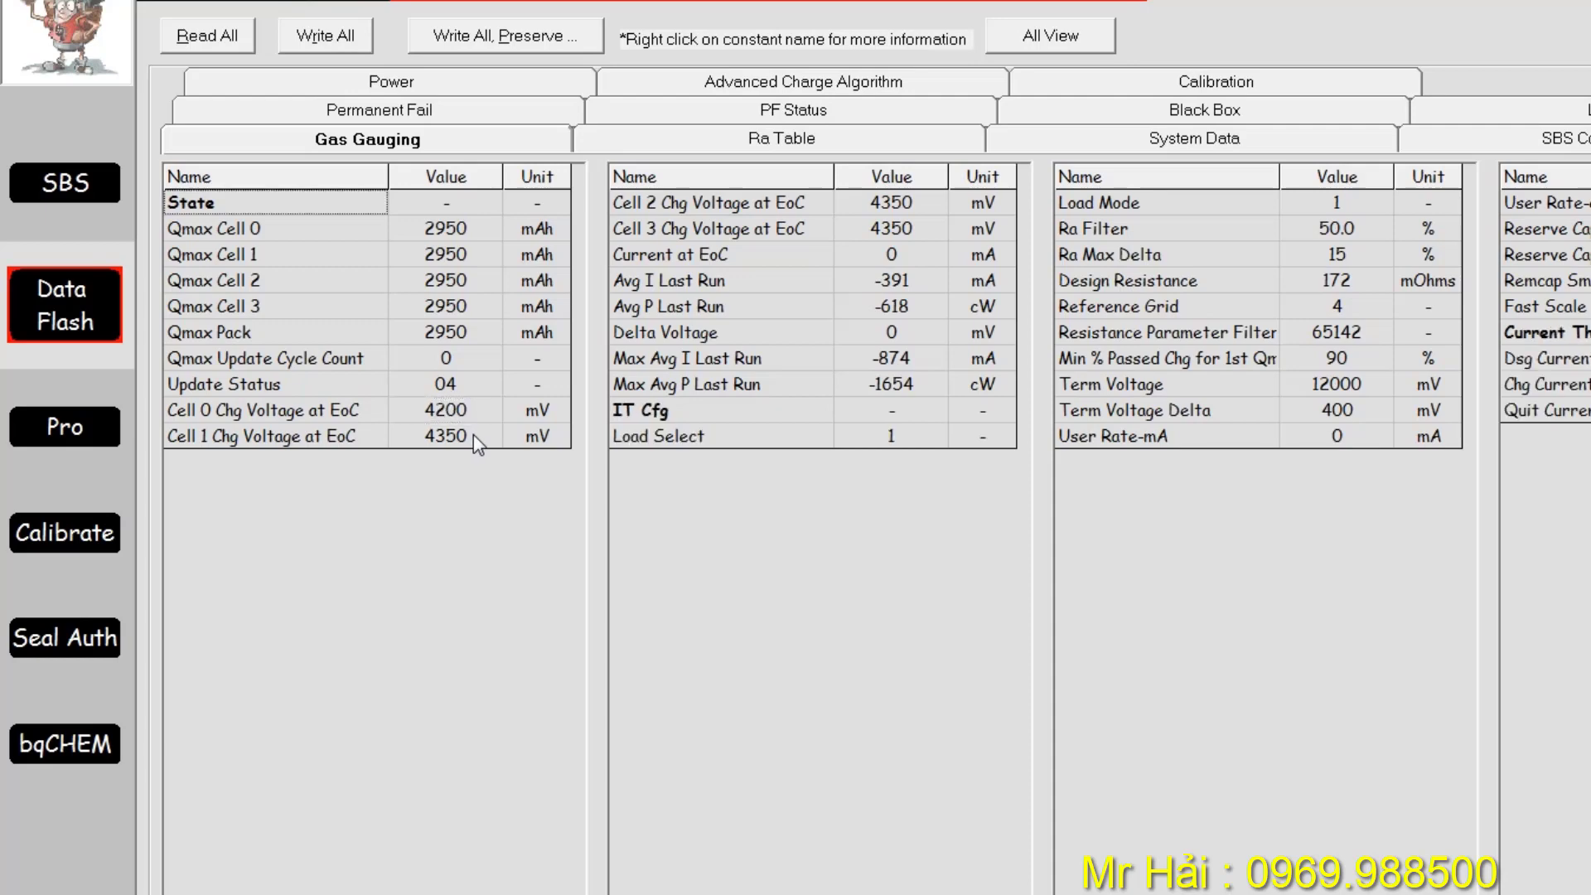
pyautogui.click(476, 437)
pyautogui.write('4200')
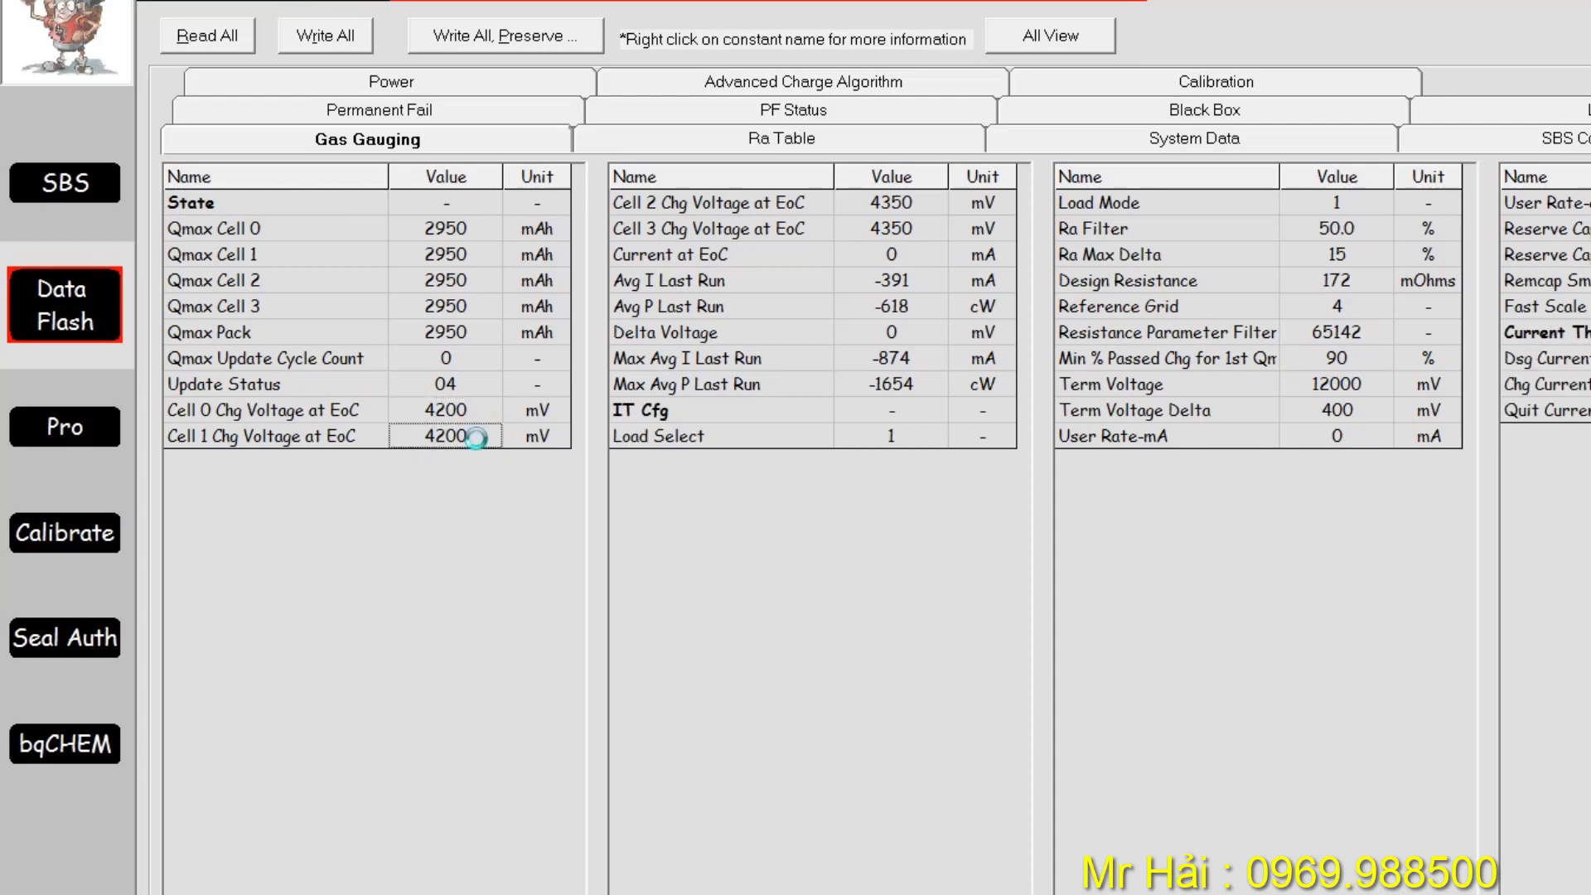
pyautogui.press('Return')
# Set the Cell 2 and Cell 3 Chg Voltage at EoC in Gas Gauging to 4200 mV.
pyautogui.click(879, 203)
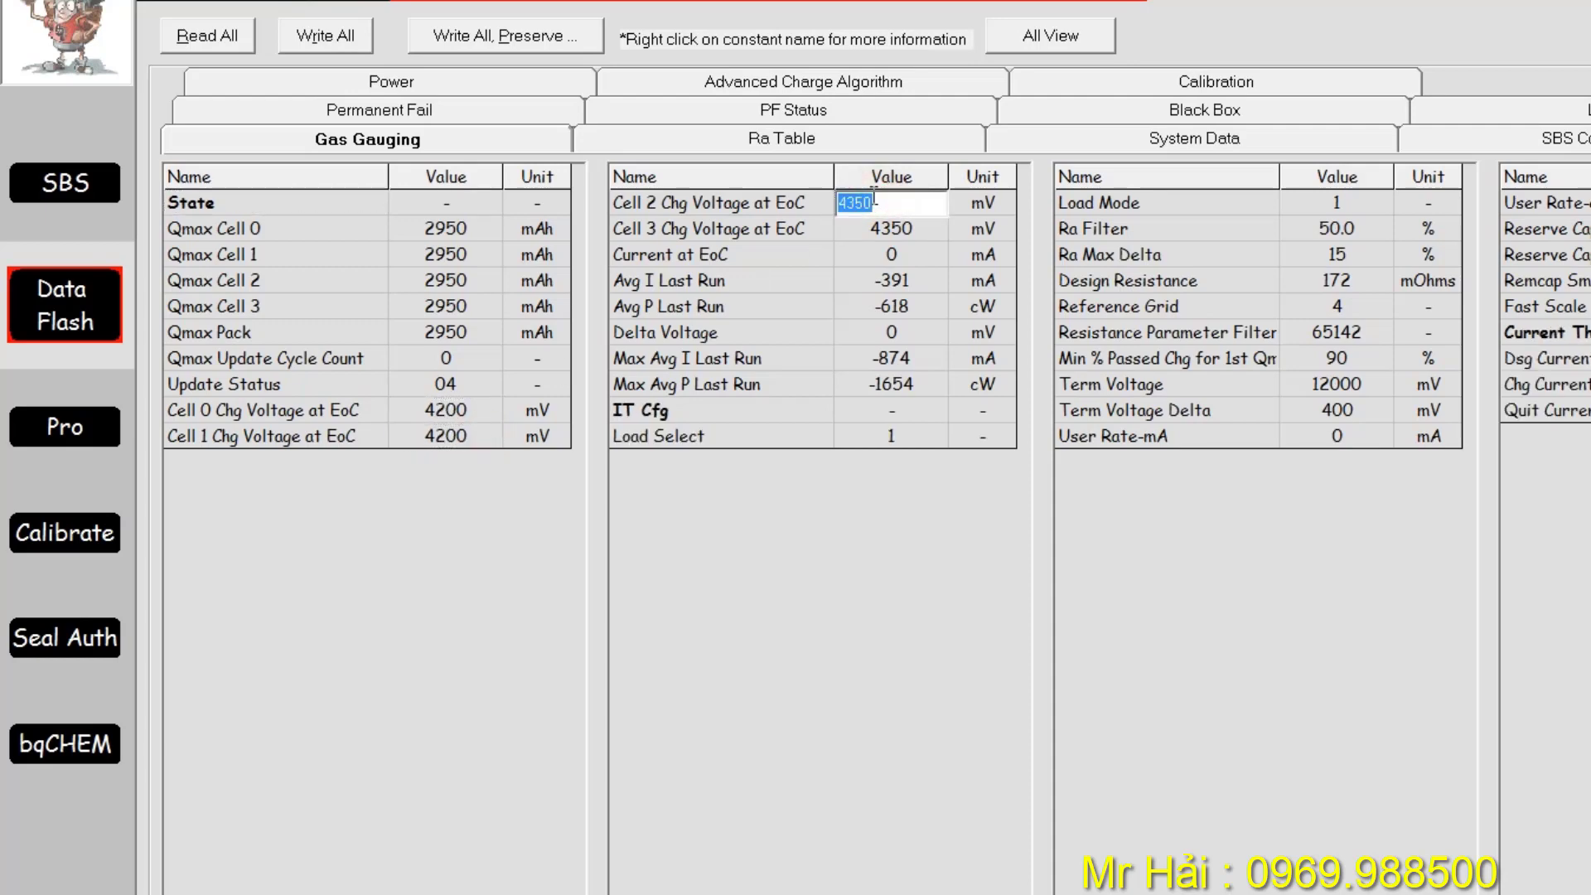
pyautogui.write('4200')
pyautogui.press('Return')
pyautogui.click(935, 229)
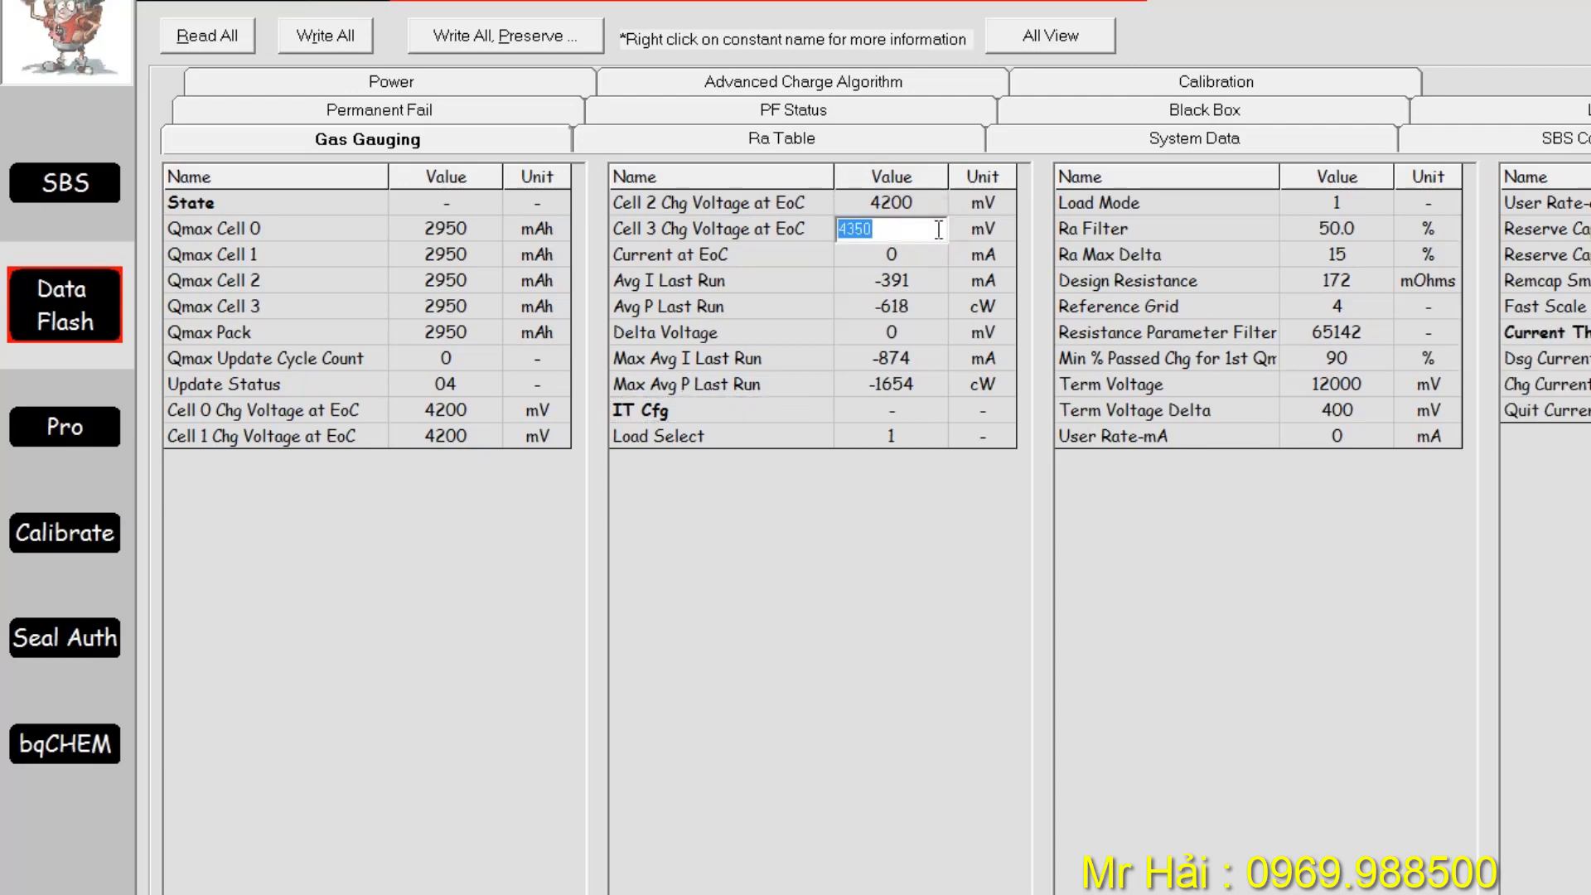
pyautogui.write('4200')
pyautogui.press('Return')
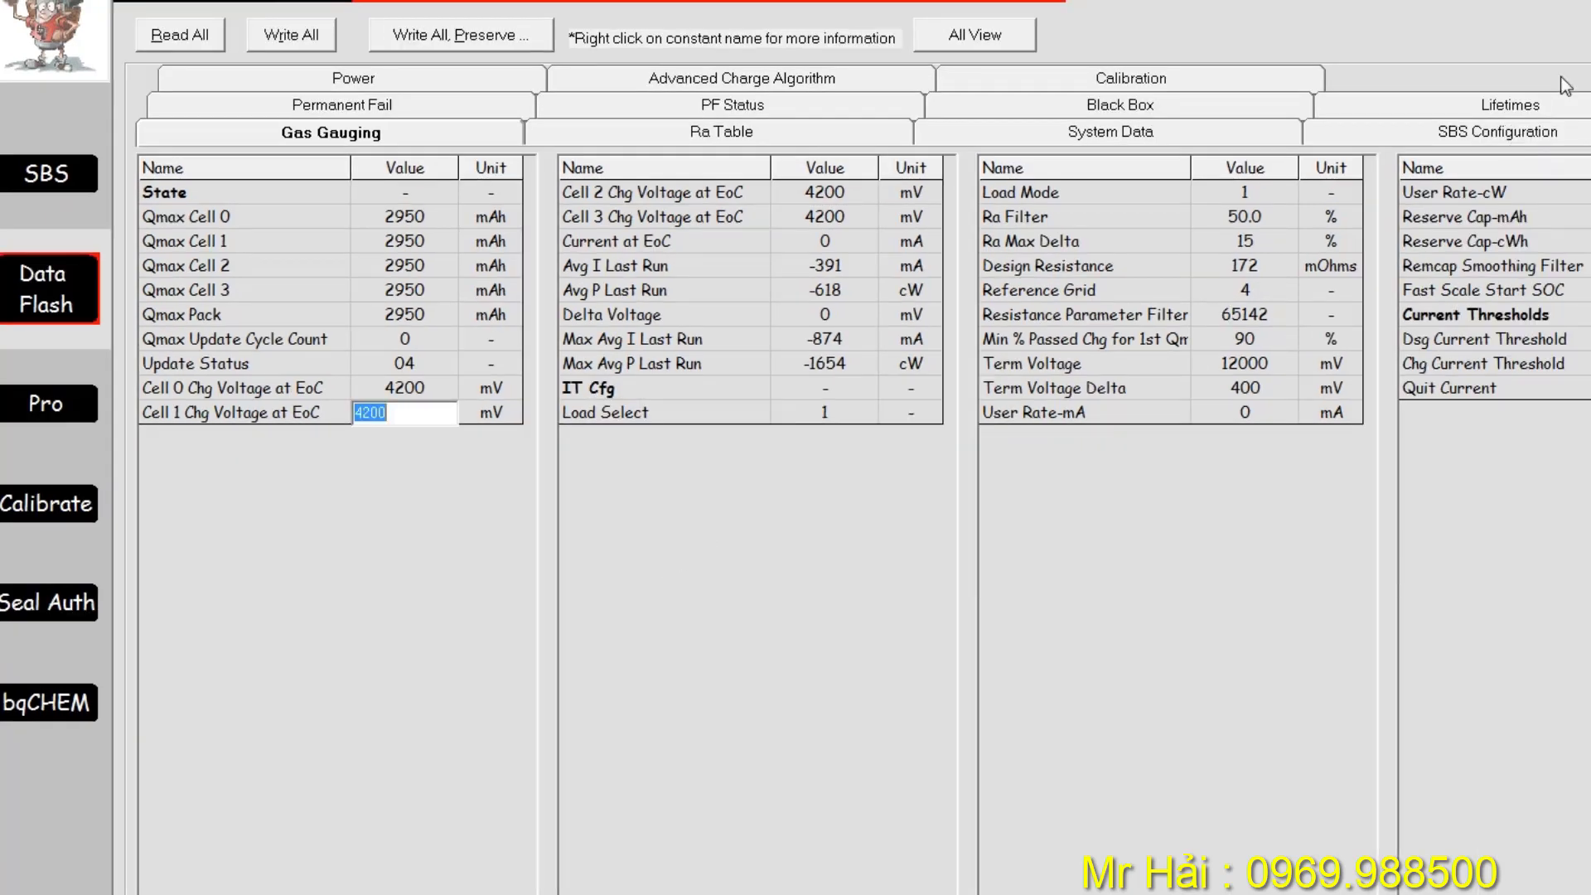
# Set Max Cell Voltage 0 in the Lifetimes data to 4260 mV.
pyautogui.click(1528, 105)
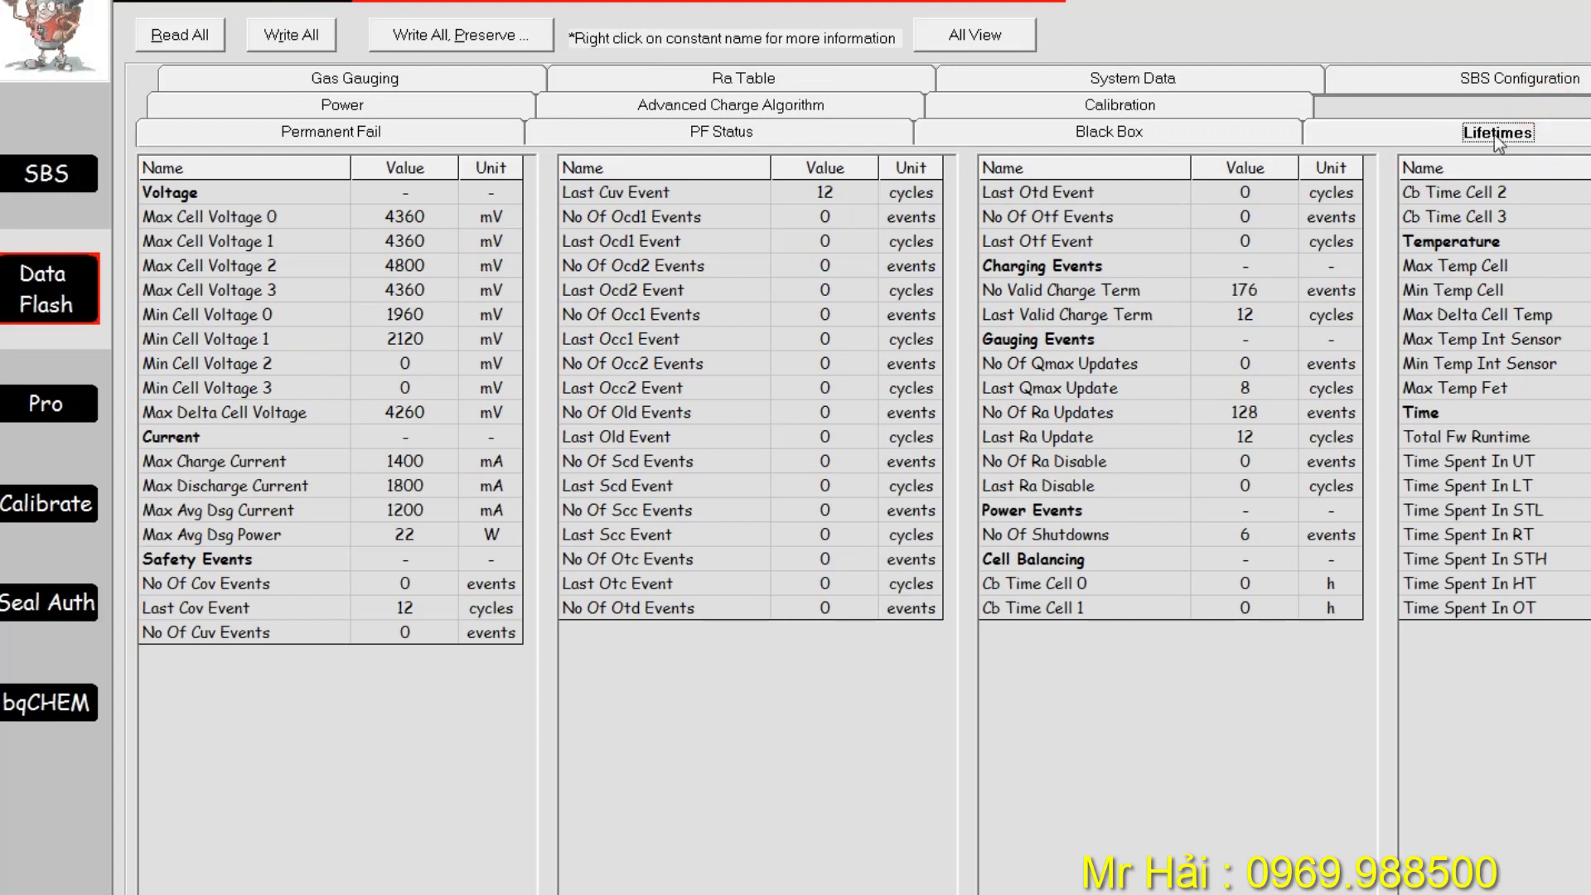
pyautogui.press('Tab')
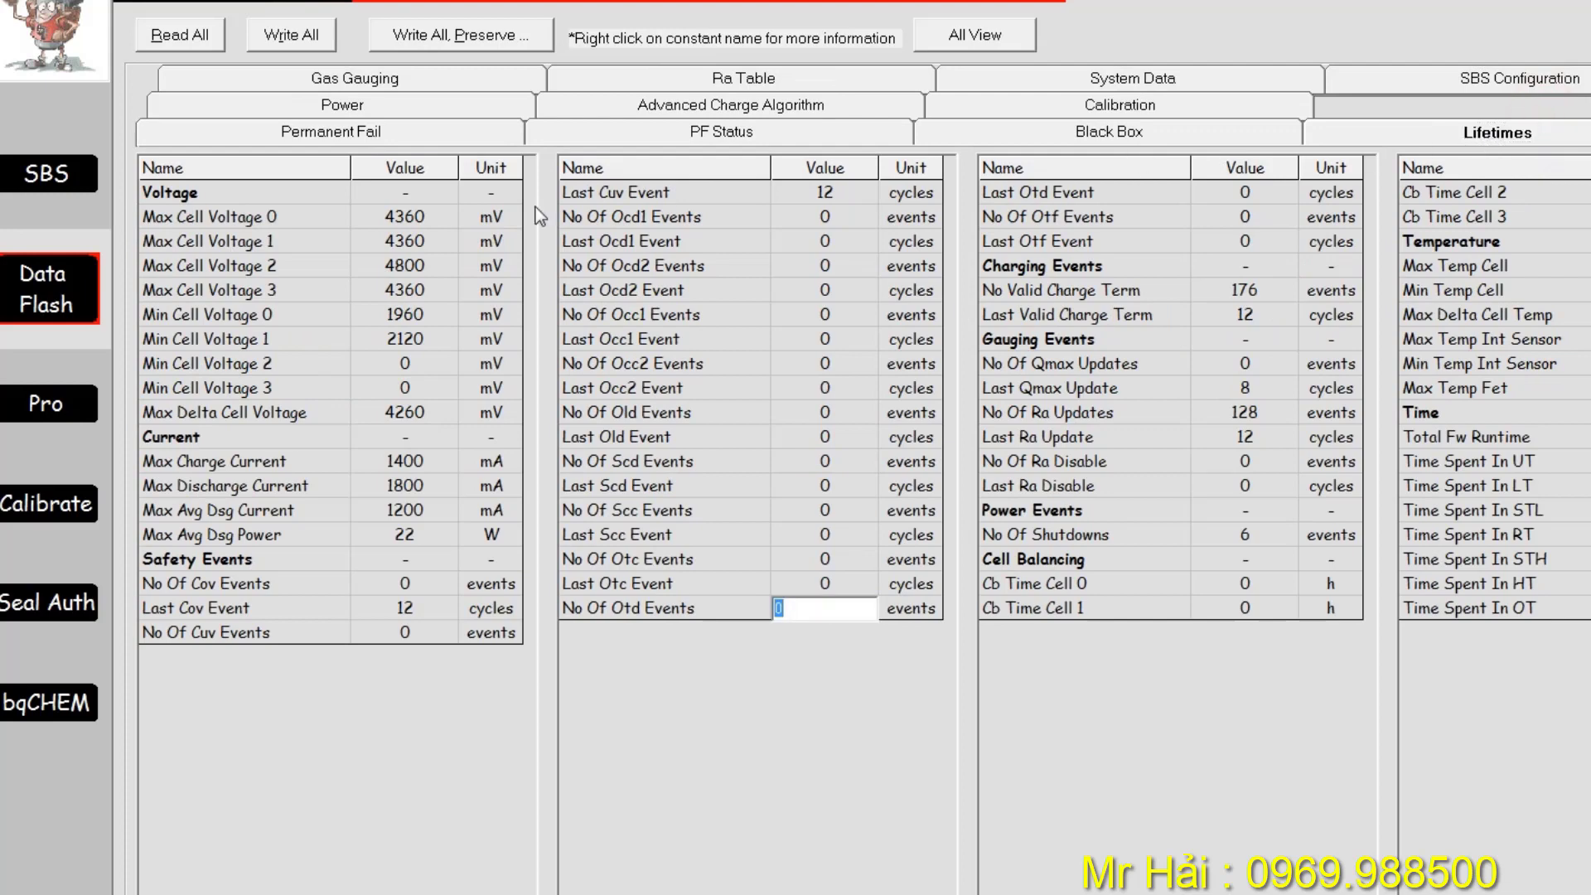
pyautogui.click(406, 216)
pyautogui.click(415, 217)
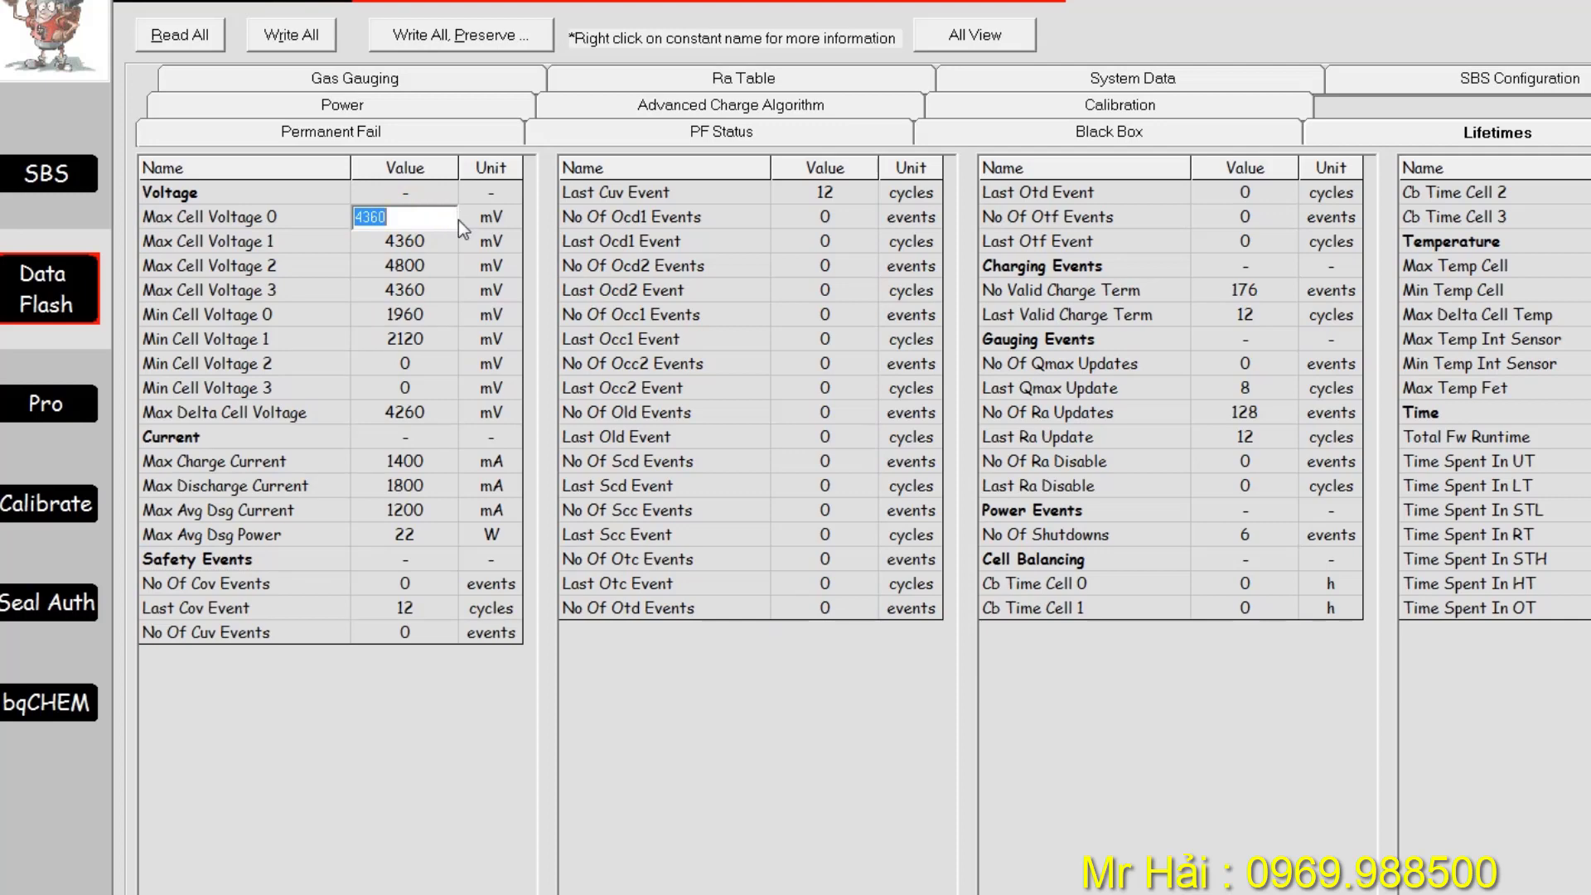
pyautogui.write('4260')
pyautogui.press('Return')
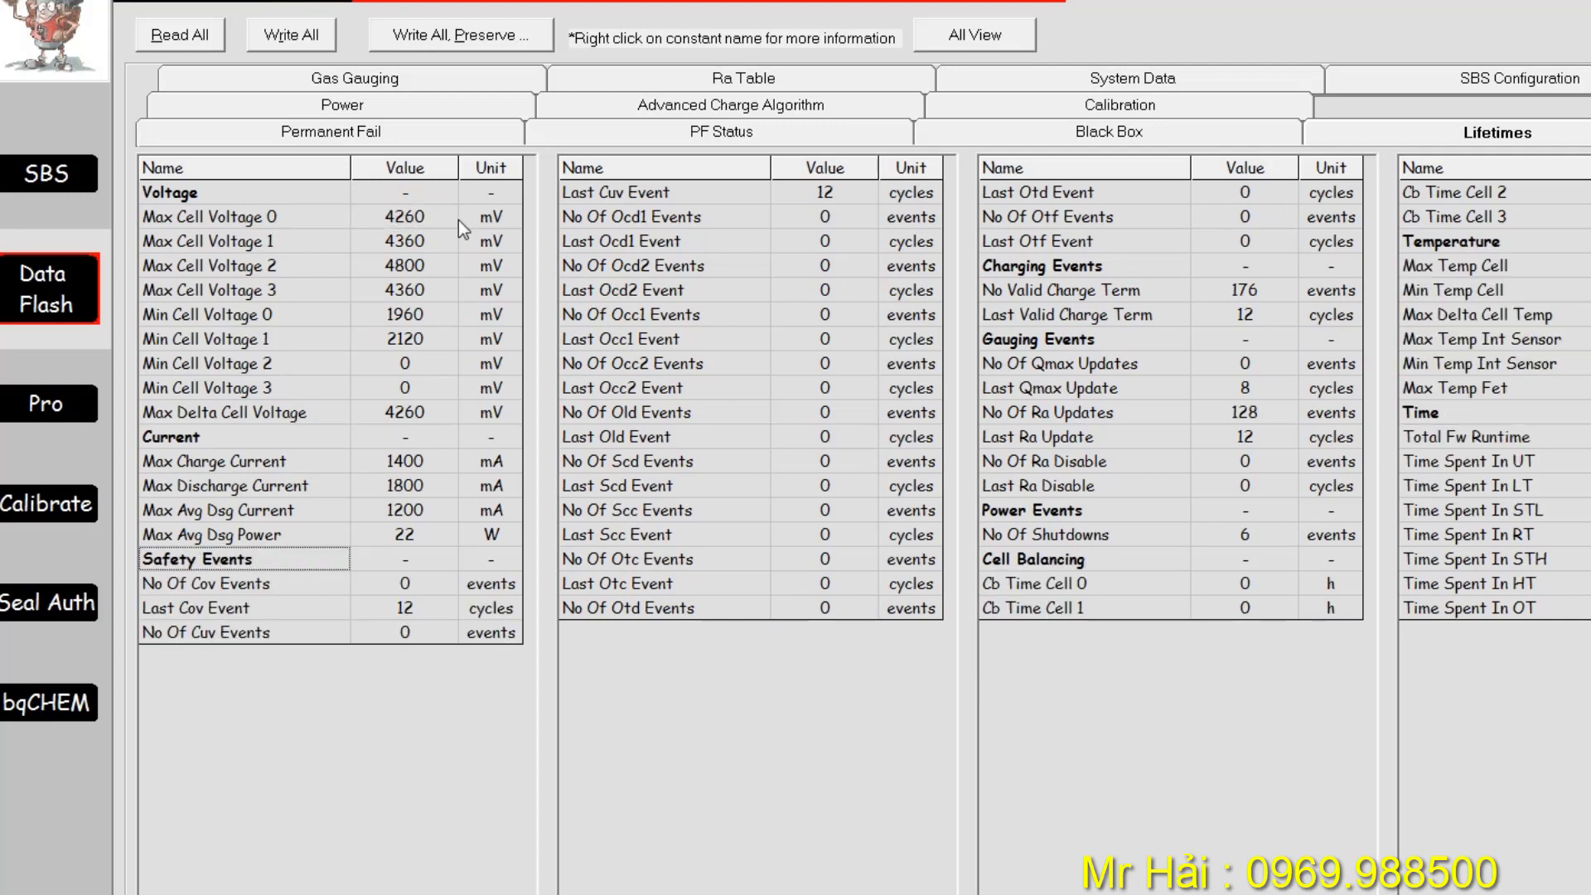
# Set Max Cell Voltage 1, 2 and 3 in the Lifetimes data to 4260 mV.
pyautogui.click(435, 242)
pyautogui.write('426')
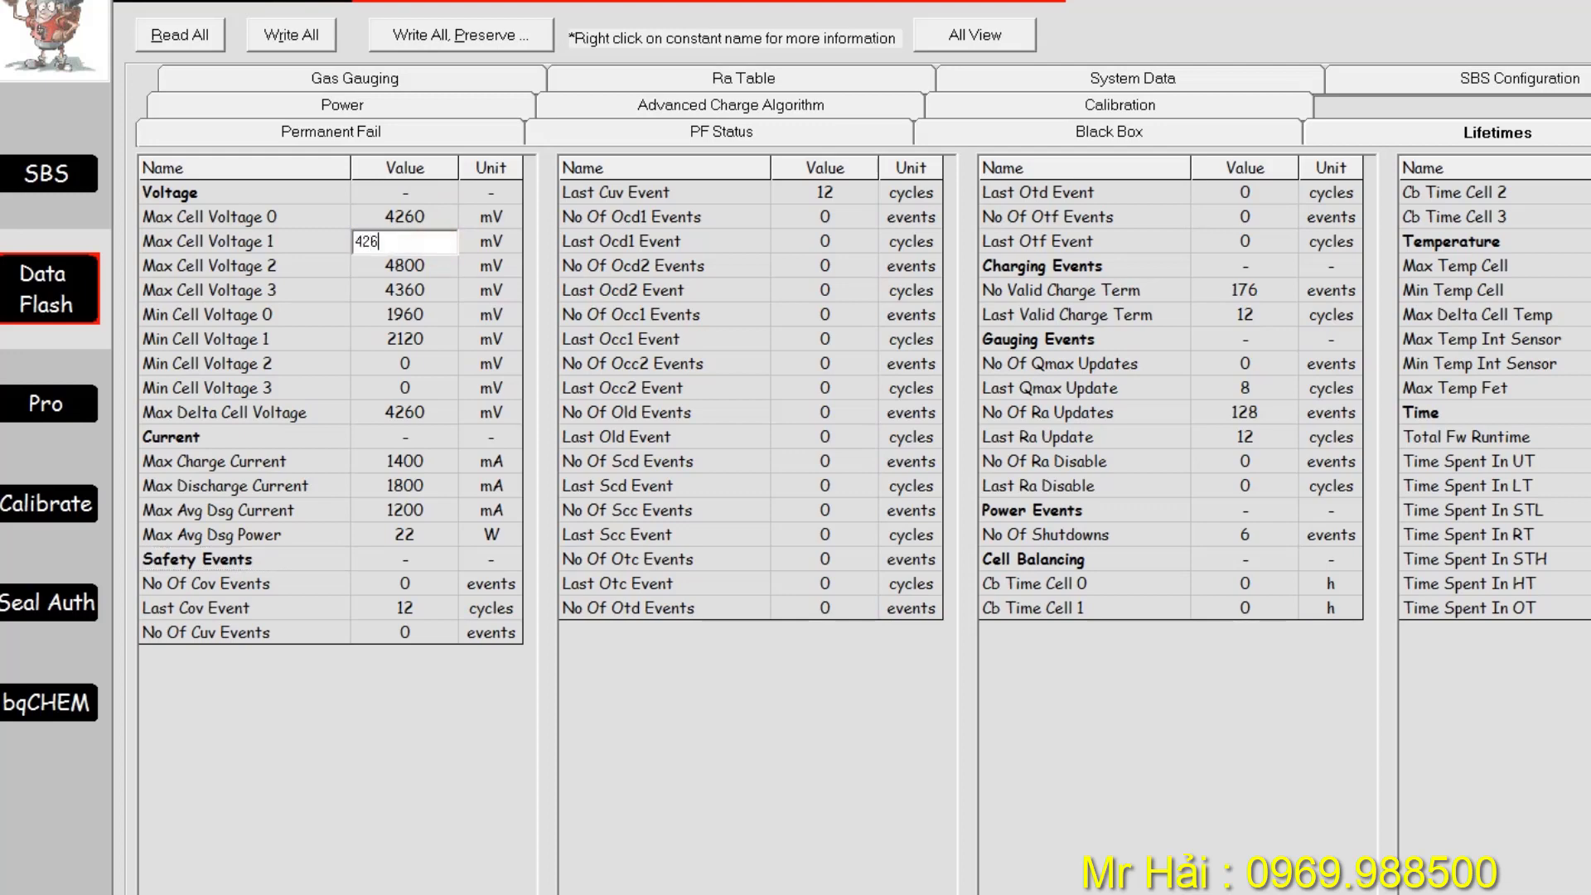
pyautogui.write('0')
pyautogui.press('Return')
pyautogui.click(431, 266)
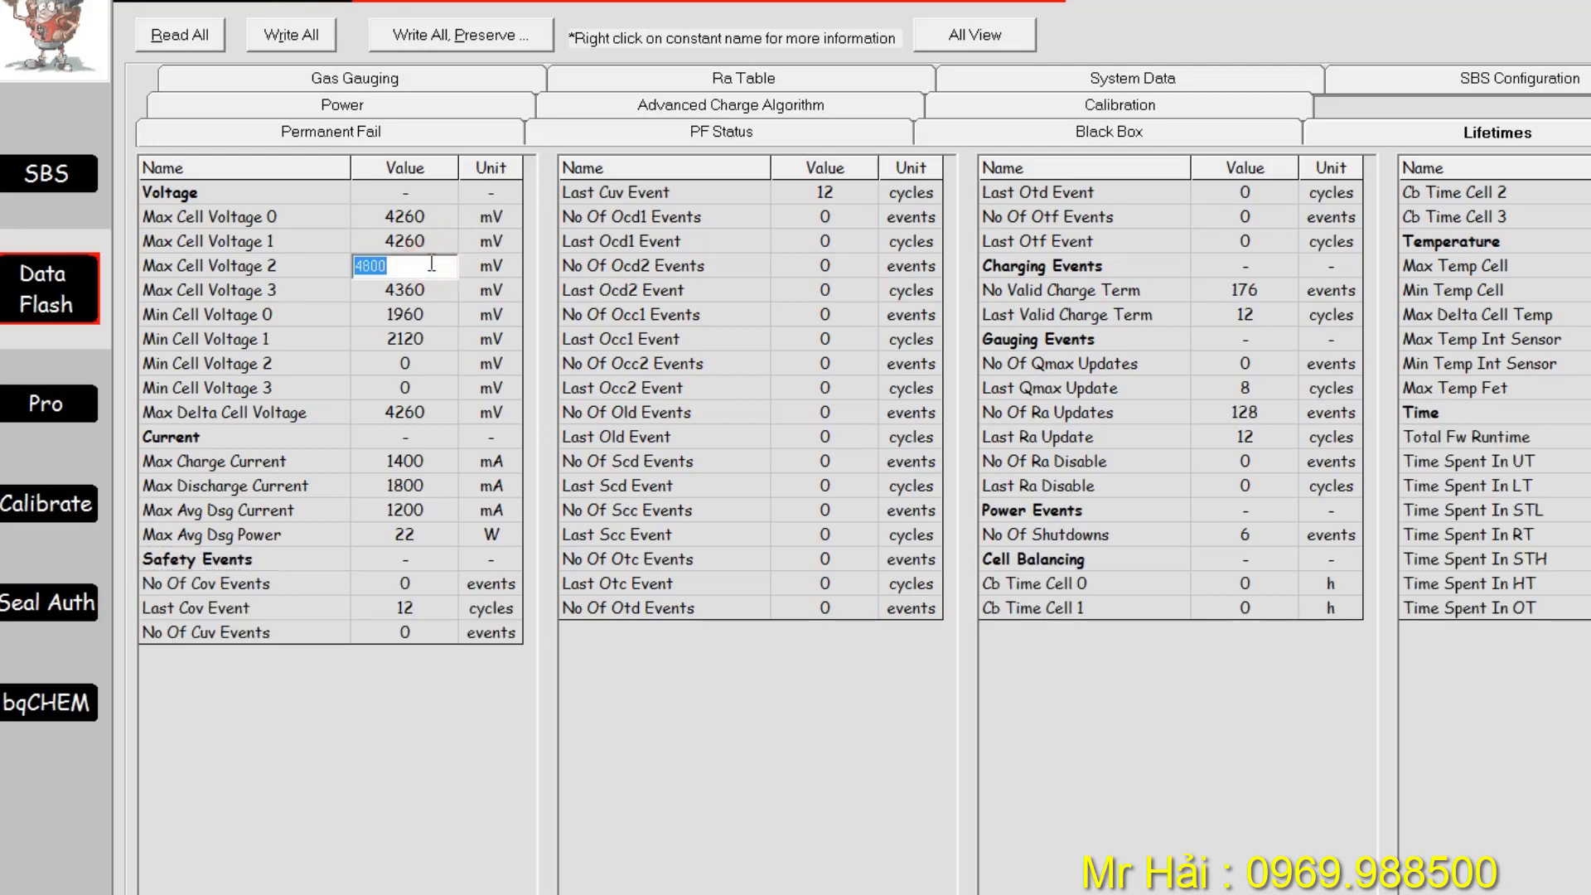
pyautogui.write('4260')
pyautogui.press('Return')
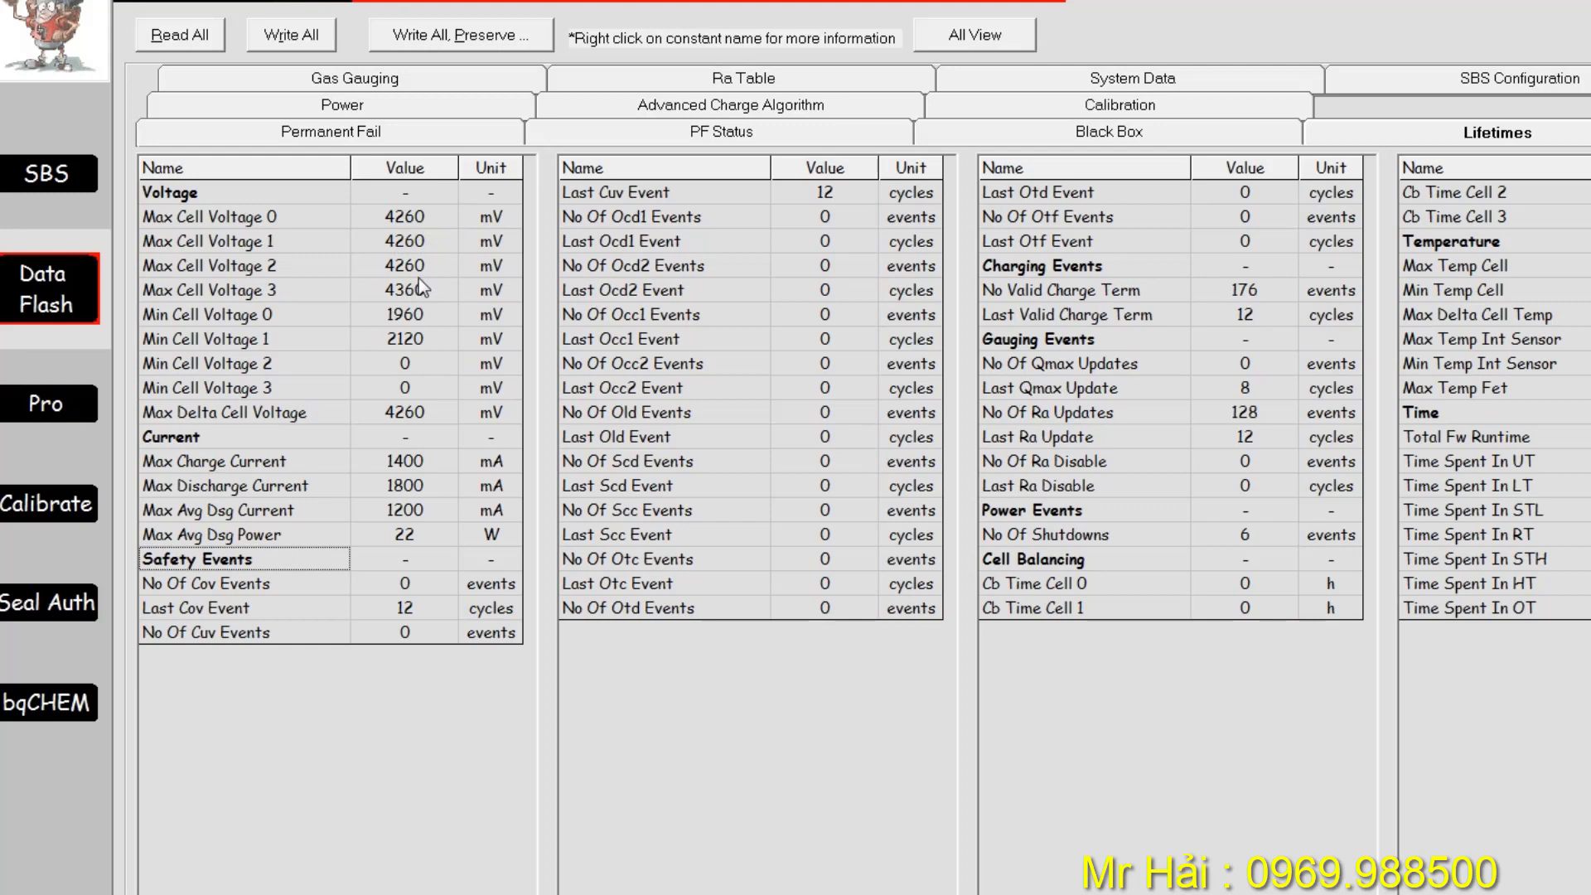
pyautogui.click(420, 280)
pyautogui.write('4260')
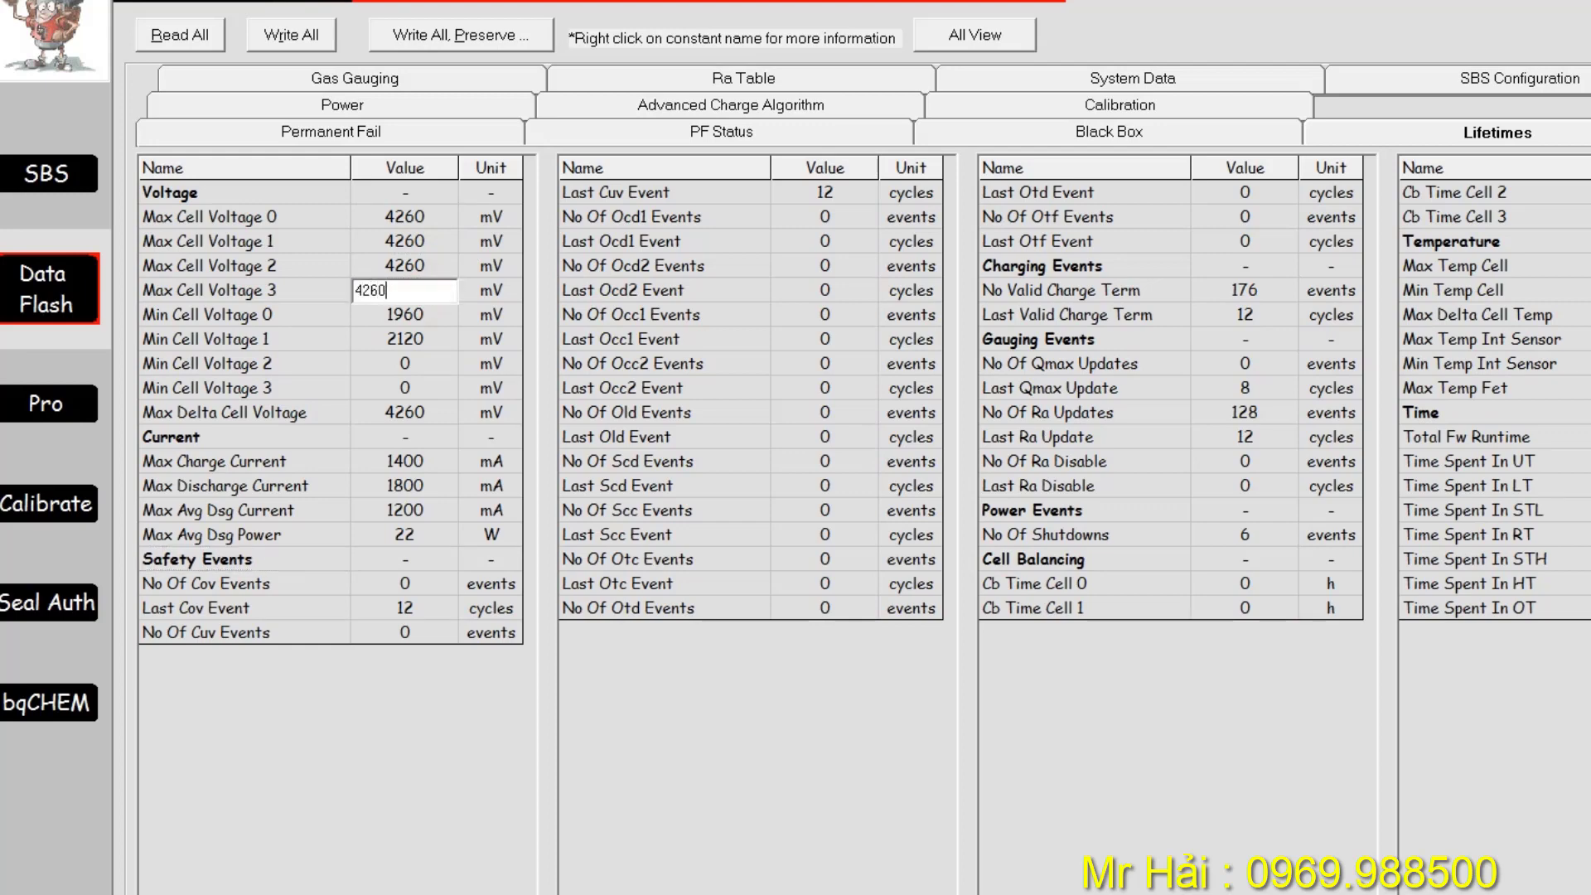
pyautogui.press('Return')
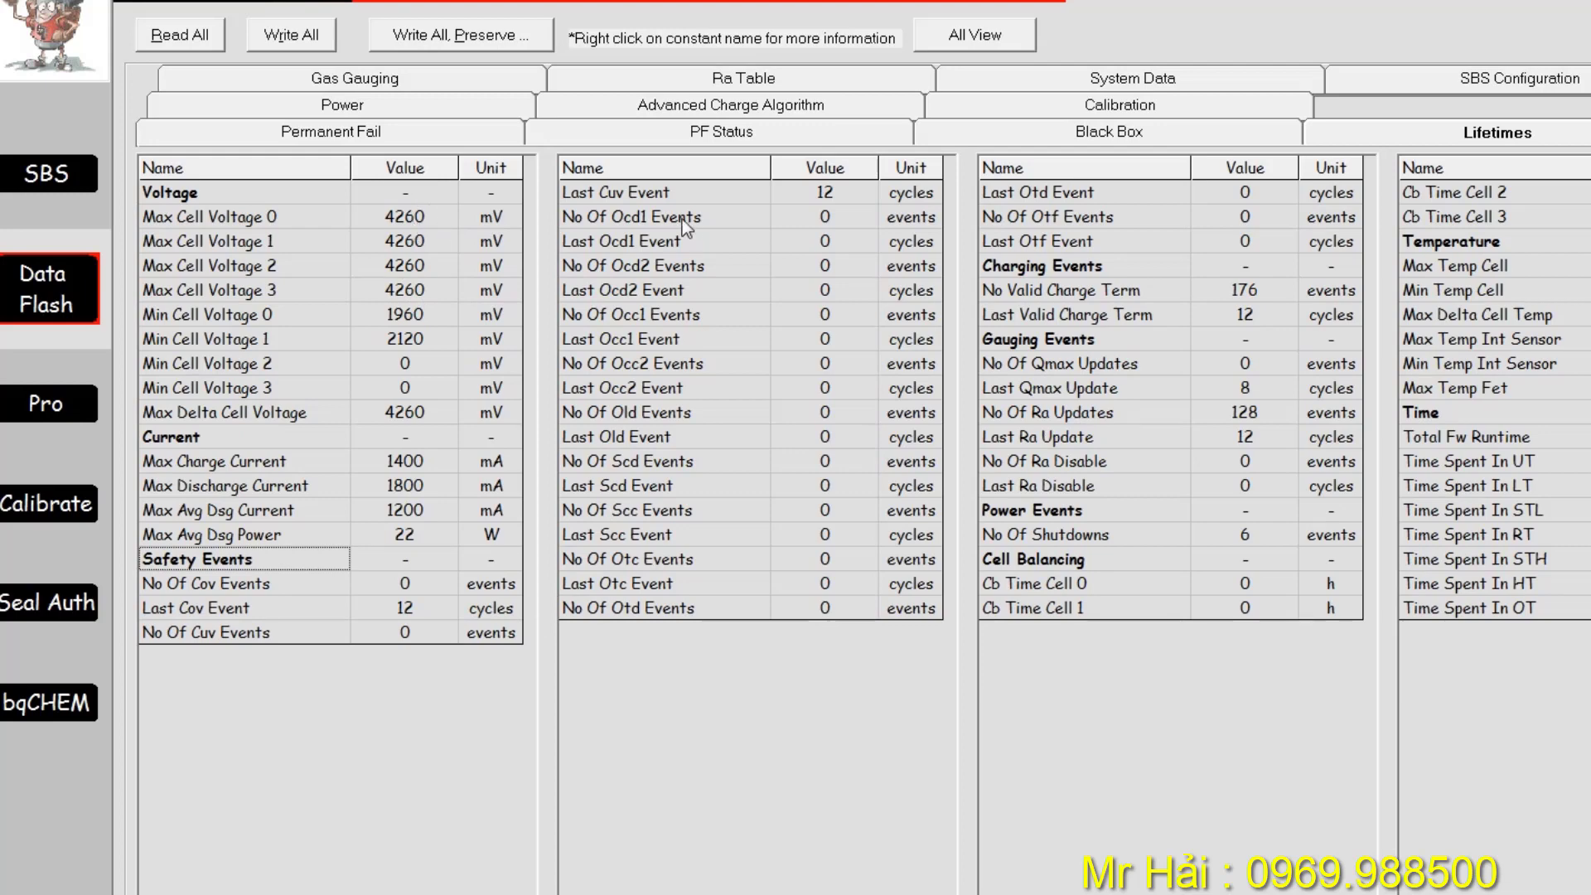
# In the Advanced Charge Algorithm data, set the Low Temp Charging and Standard Temp Charging Voltage to 4200 mV.
pyautogui.click(811, 104)
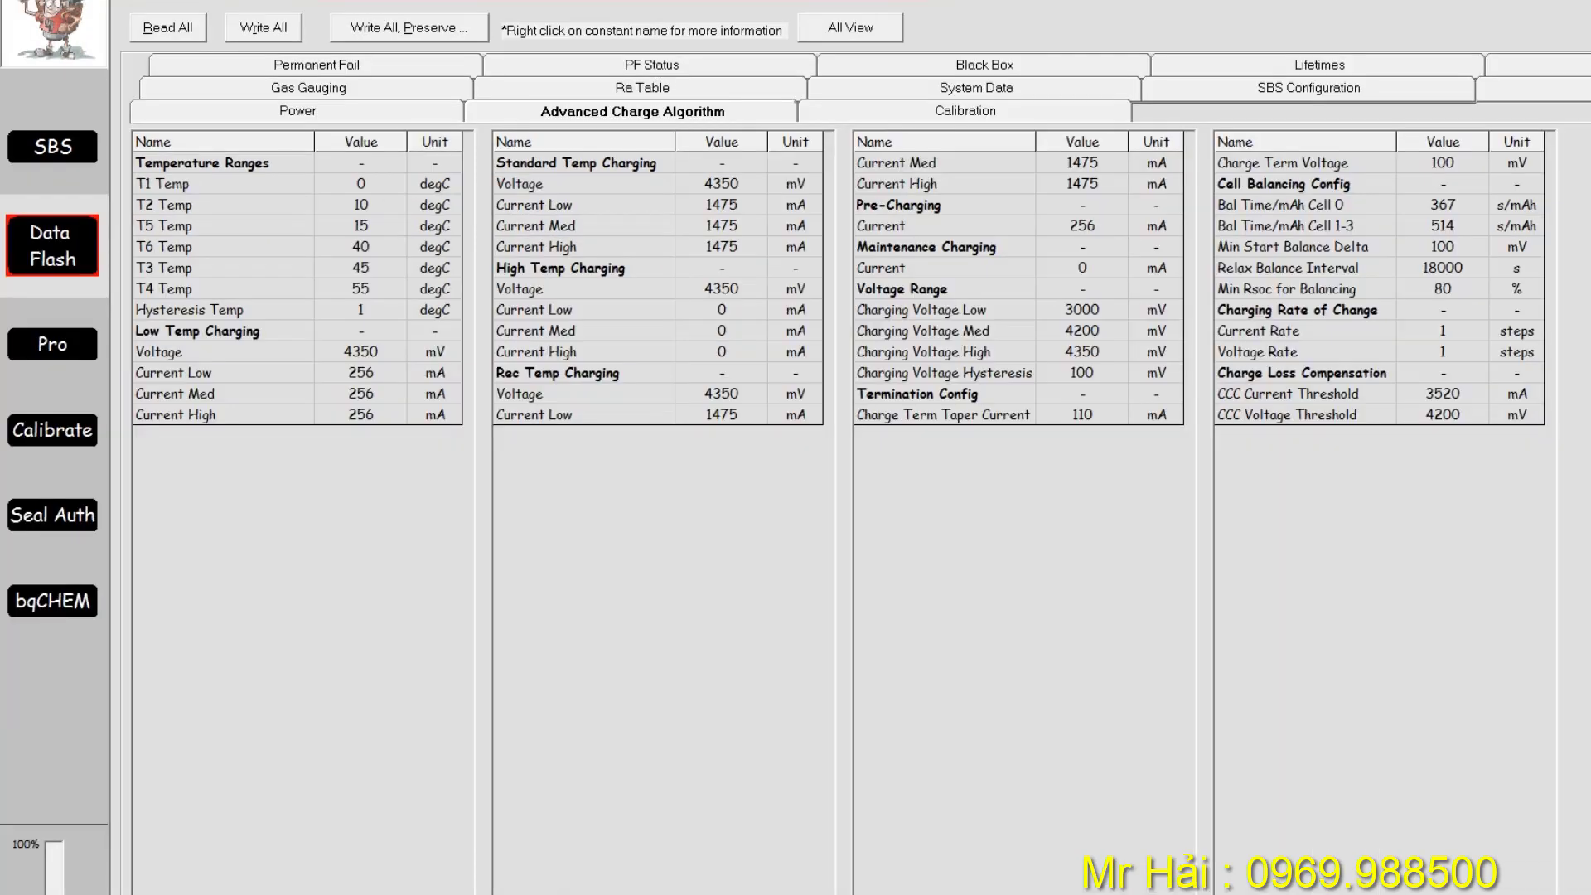
pyautogui.moveTo(643, 379); pyautogui.dragTo(459, 429)
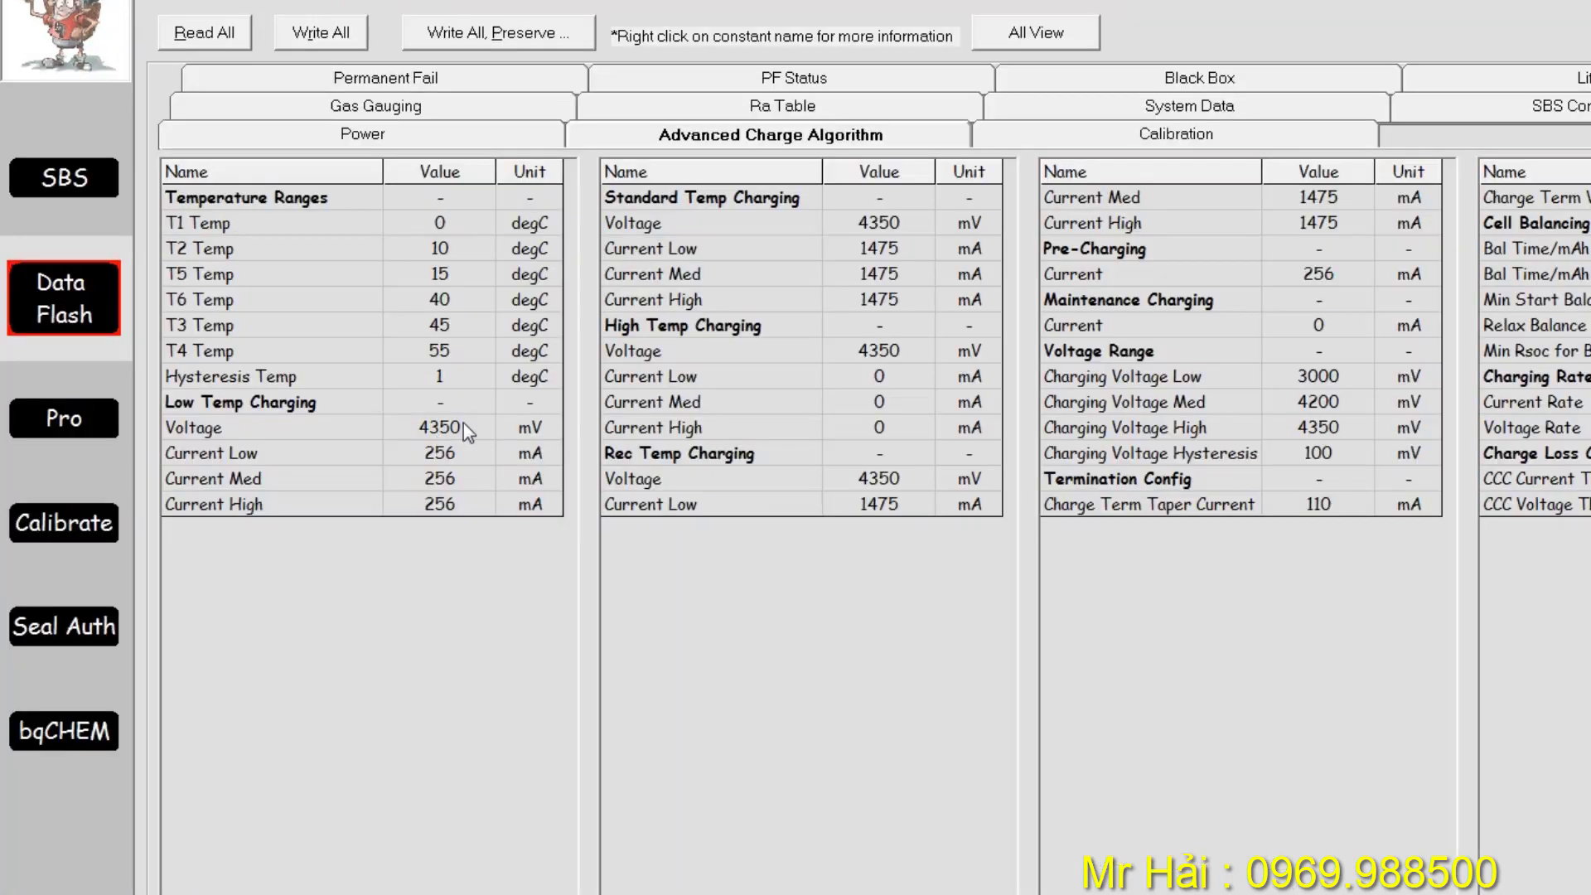
pyautogui.click(461, 423)
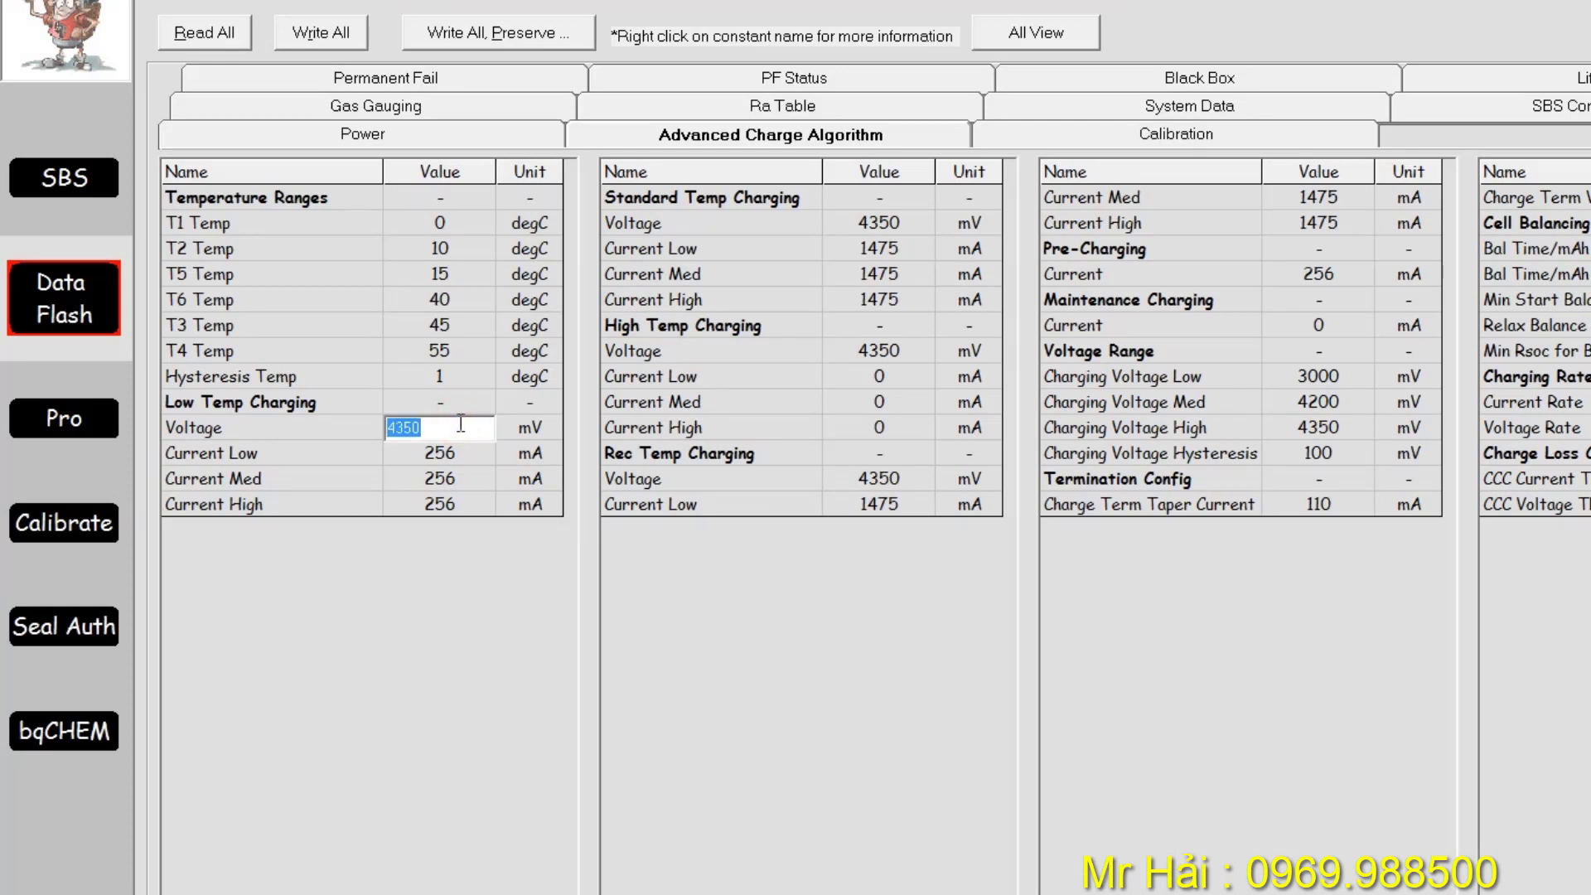
pyautogui.write('4200')
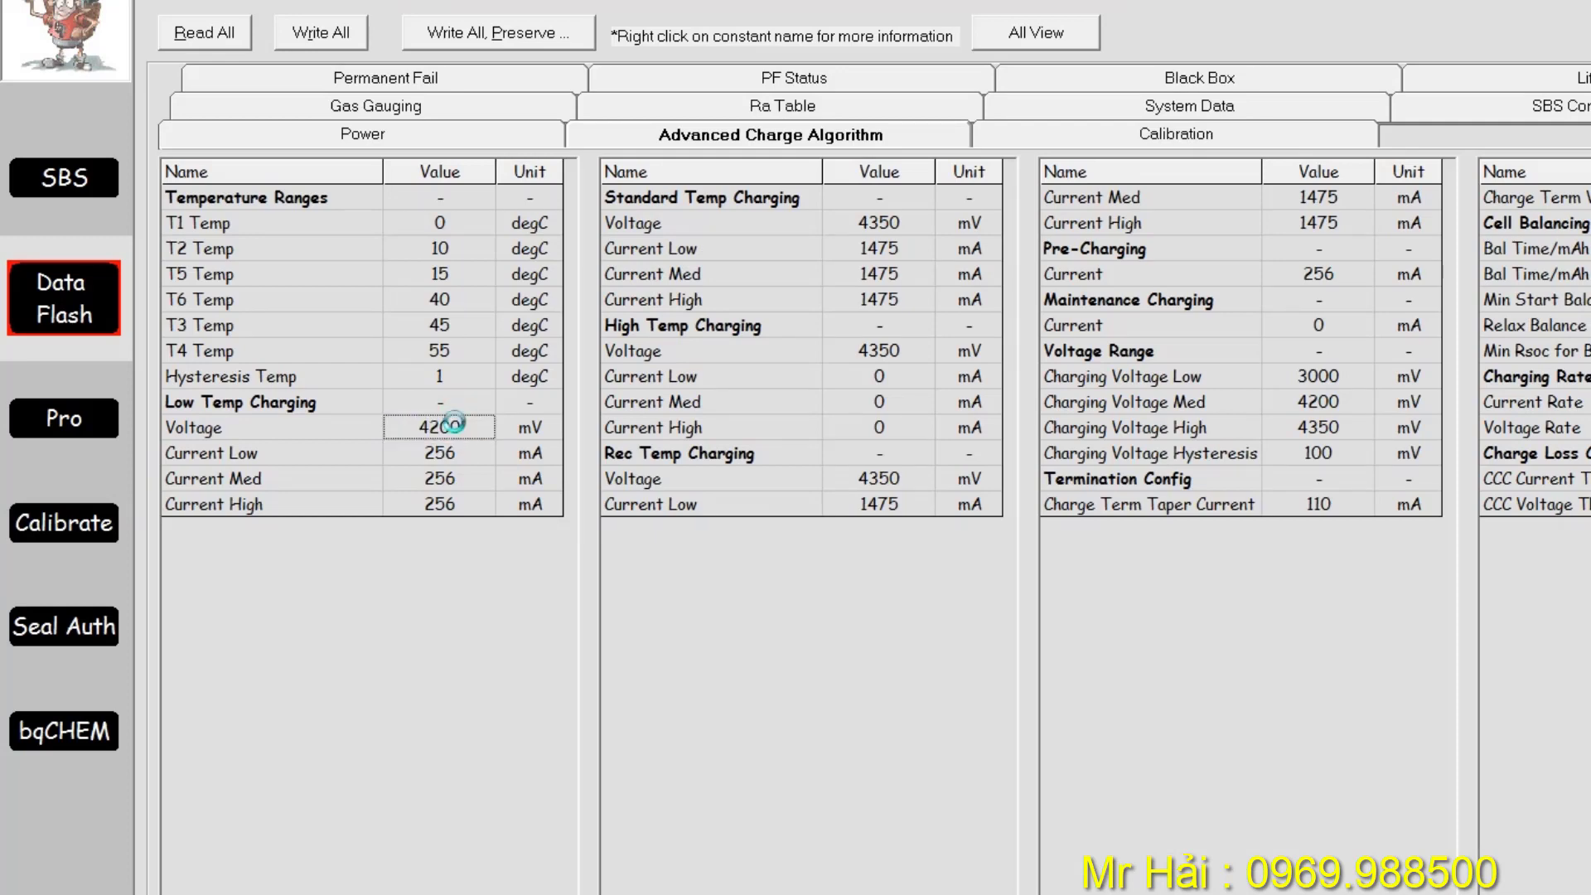
pyautogui.press('Return')
pyautogui.click(903, 222)
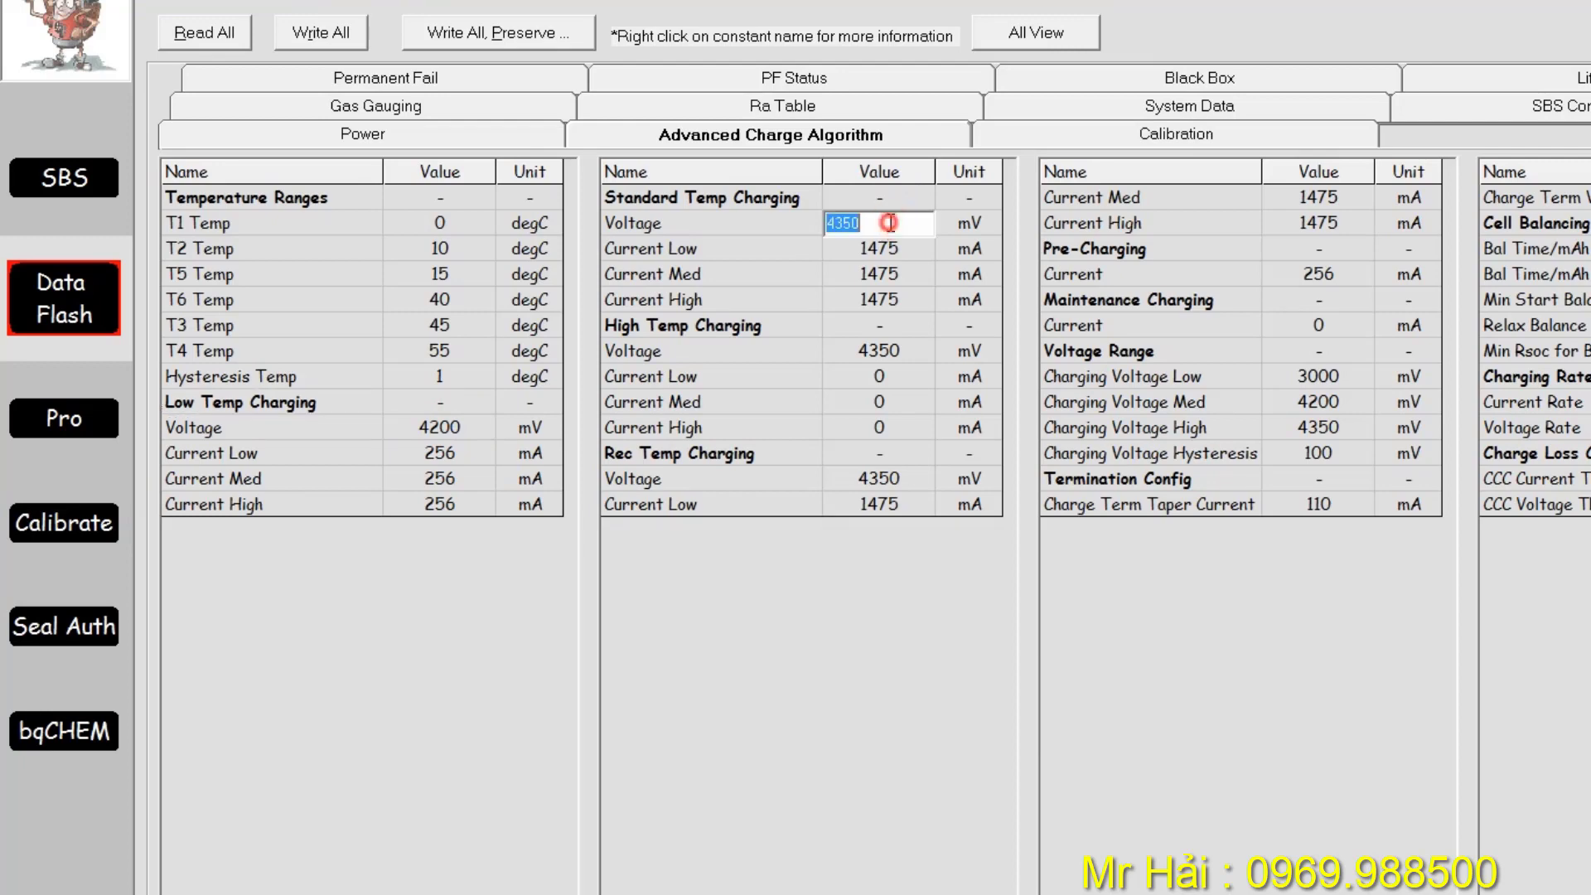
pyautogui.write('4200')
pyautogui.press('Return')
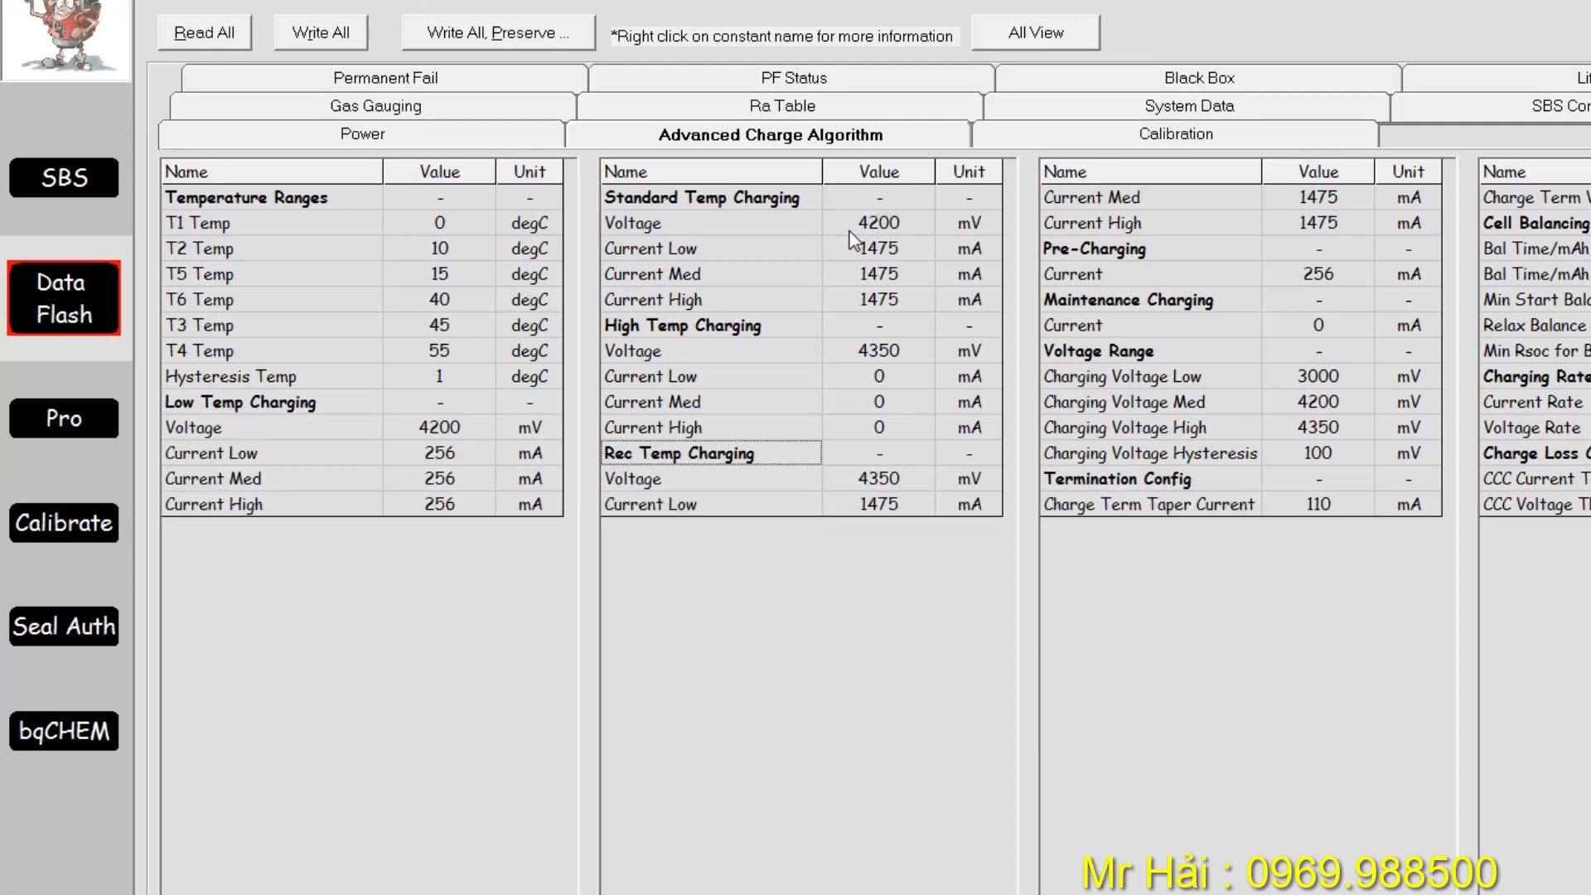
# Set the High Temp Charging and Rec Temp Charging Voltage to 4200 mV.
pyautogui.click(901, 342)
pyautogui.write('4200')
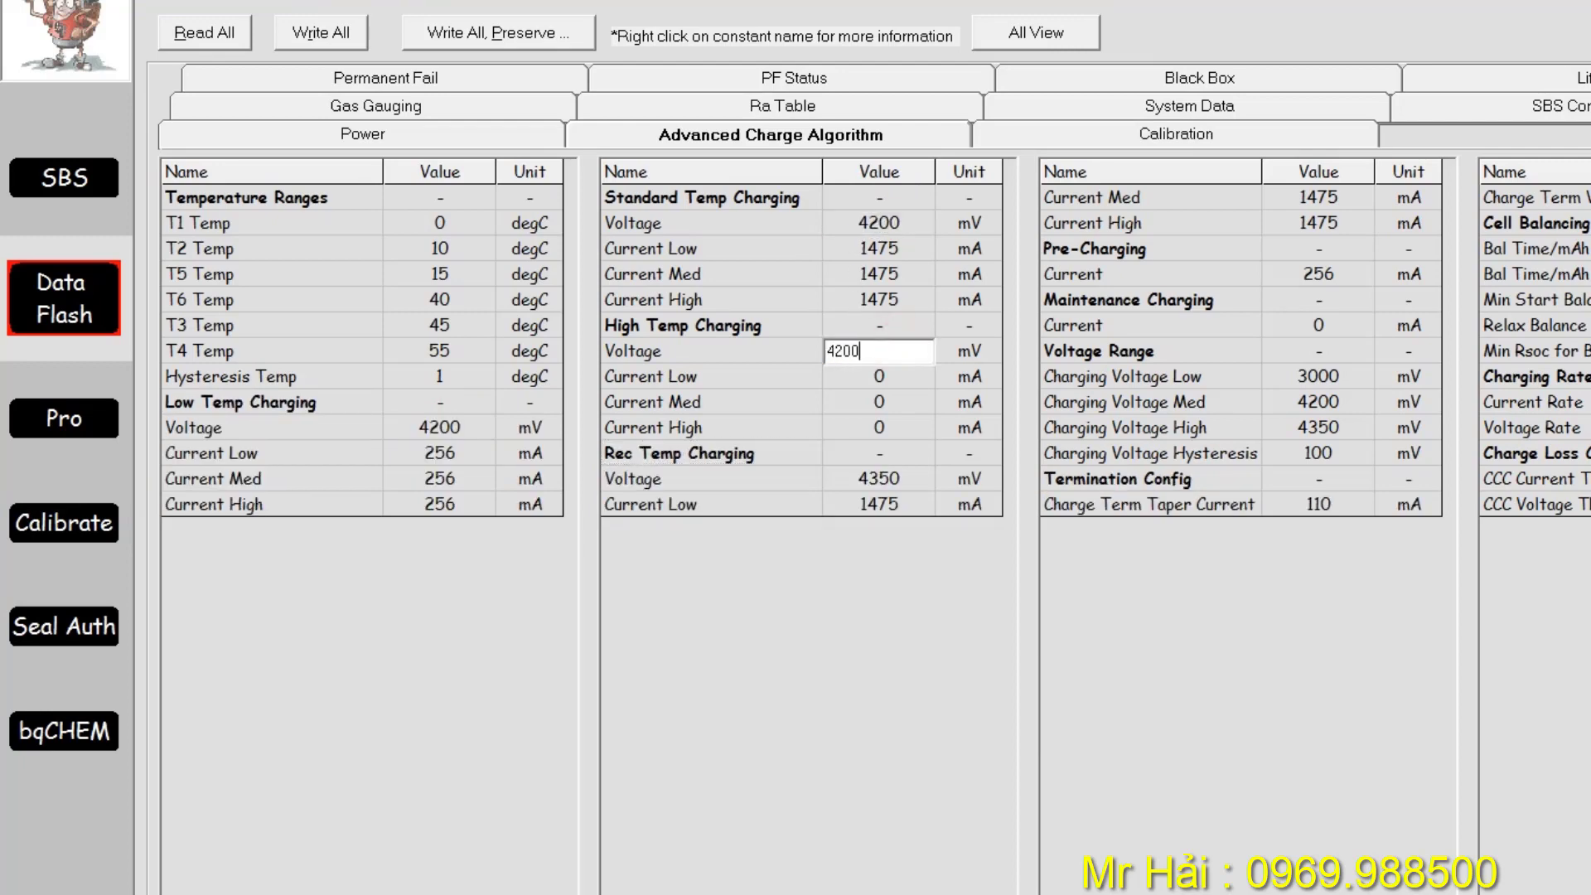
pyautogui.press('Return')
pyautogui.click(874, 479)
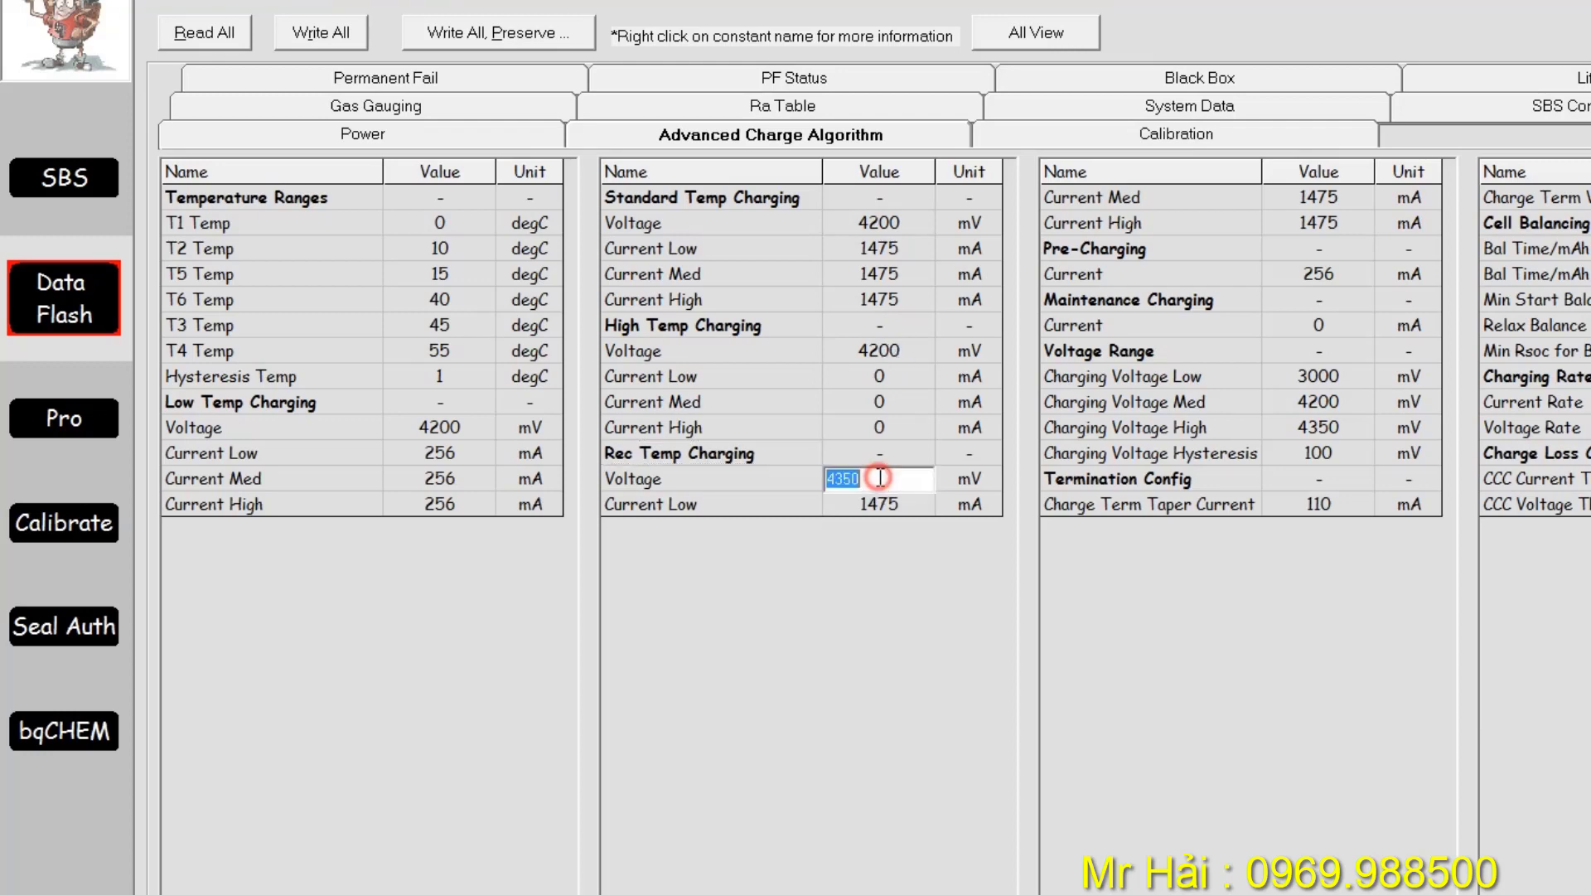
pyautogui.write('4200')
pyautogui.press('Return')
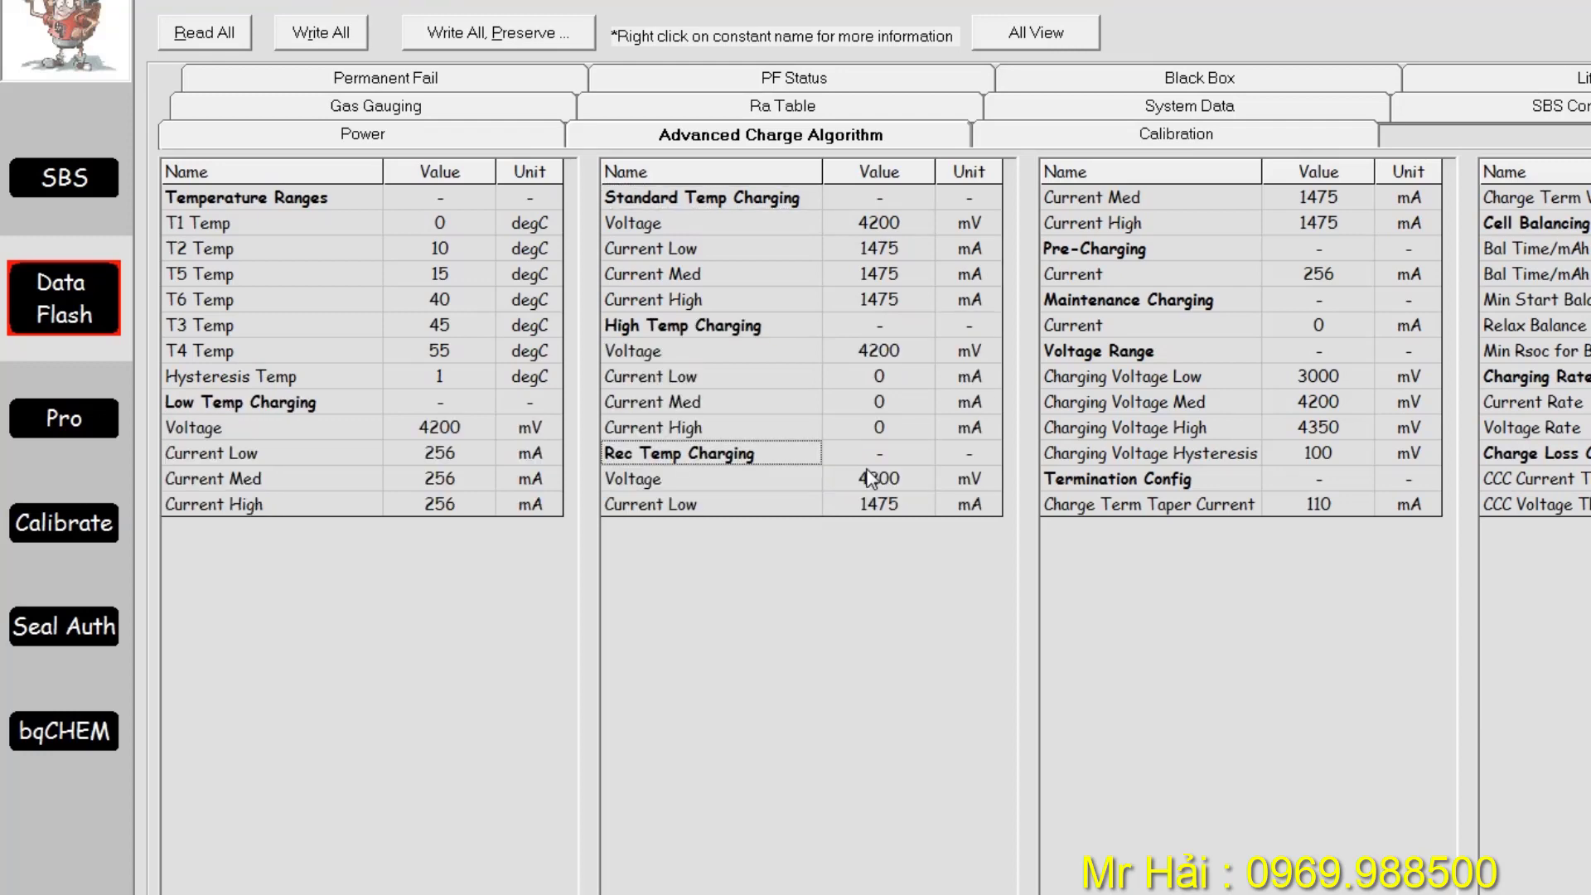
# Set Charging Voltage High in the Voltage Range group to 4200 mV.
pyautogui.click(1314, 427)
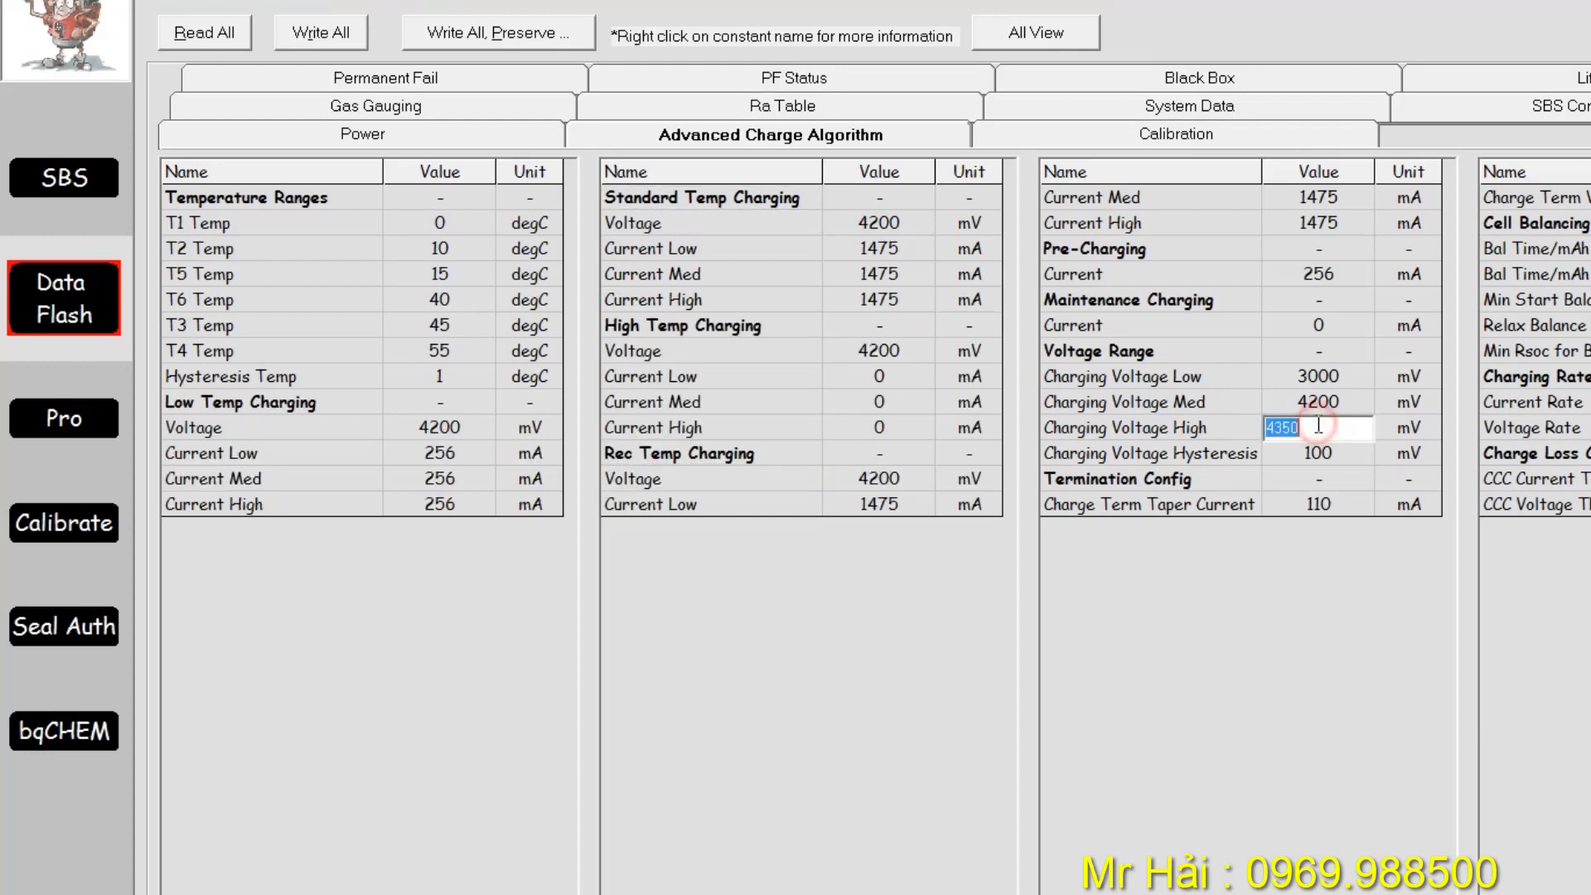
pyautogui.write('4200')
pyautogui.press('Return')
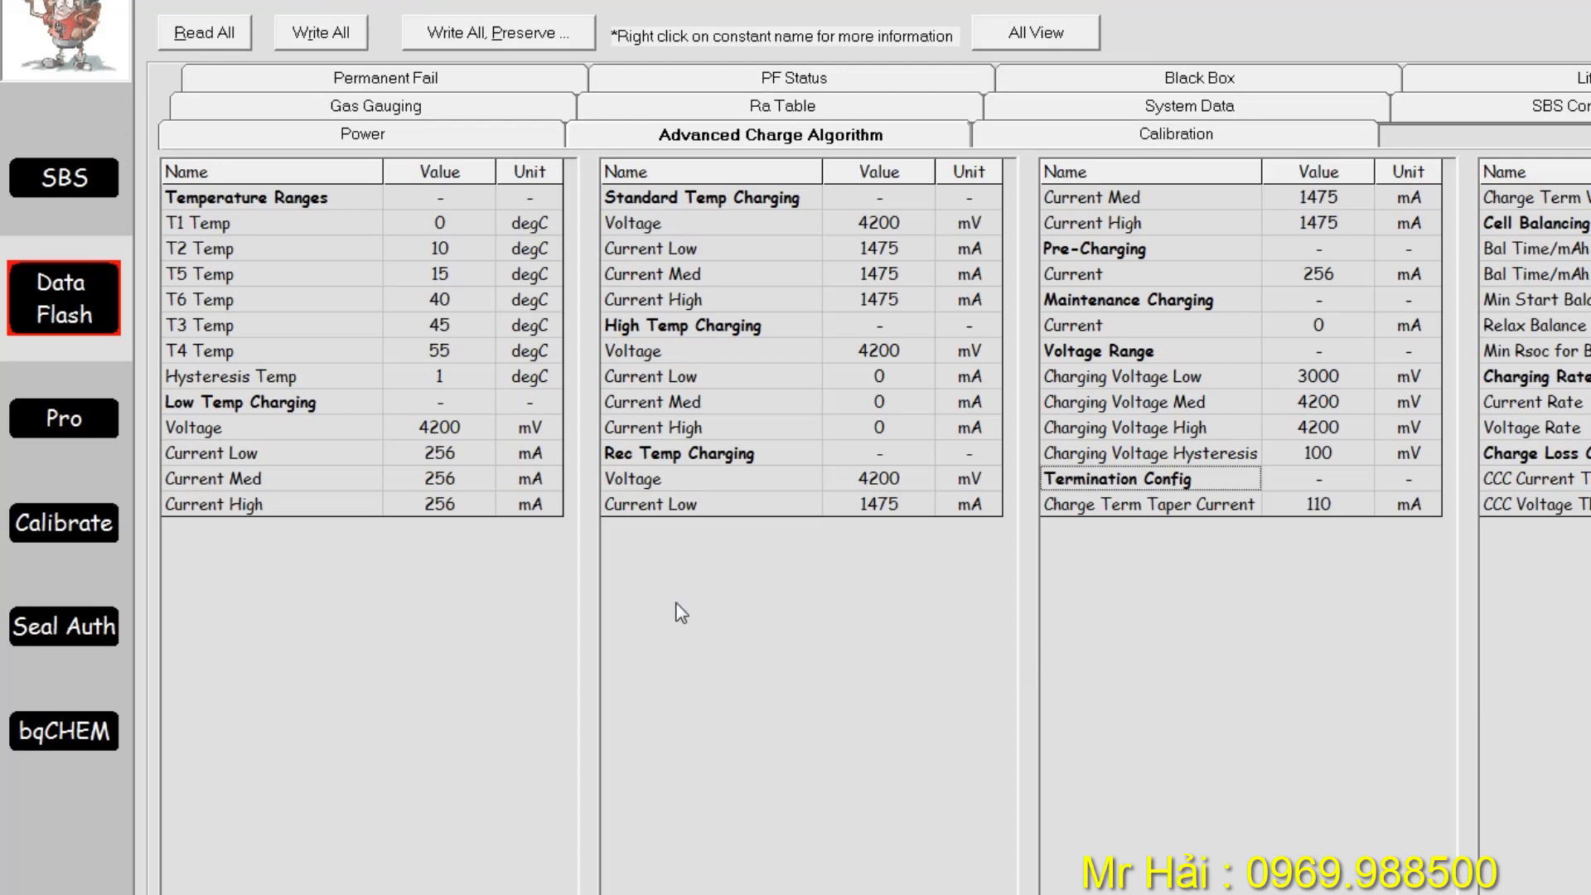
pyautogui.click(469, 430)
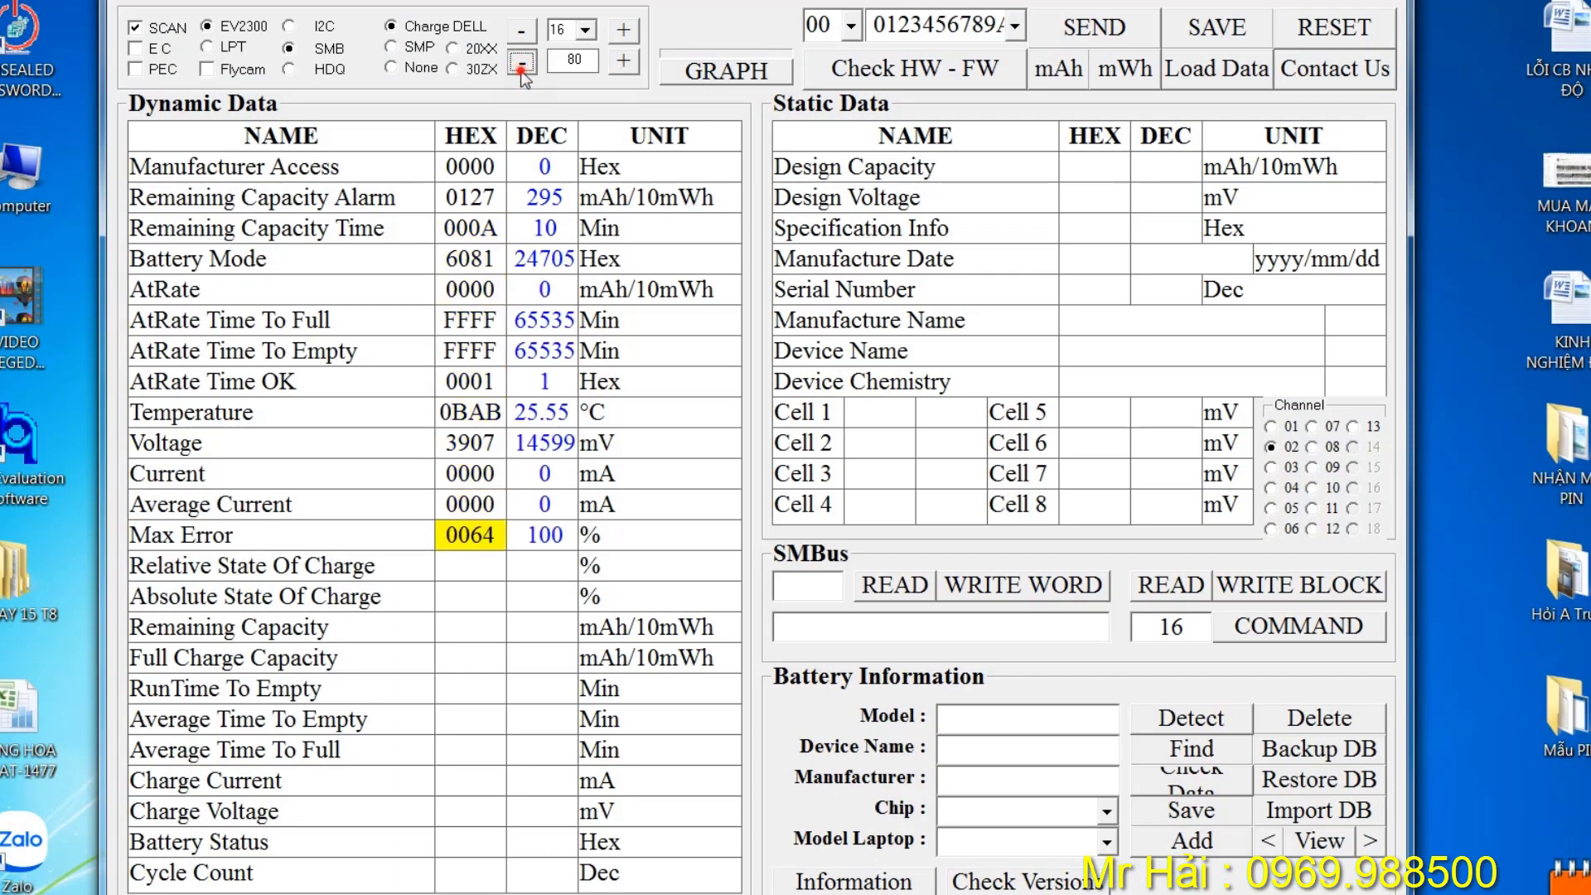
# Switch to the battery reader tool, lower its numeric scan setting to 60 and check the battery's Charge Voltage.
pyautogui.click(520, 68)
pyautogui.click(520, 68)
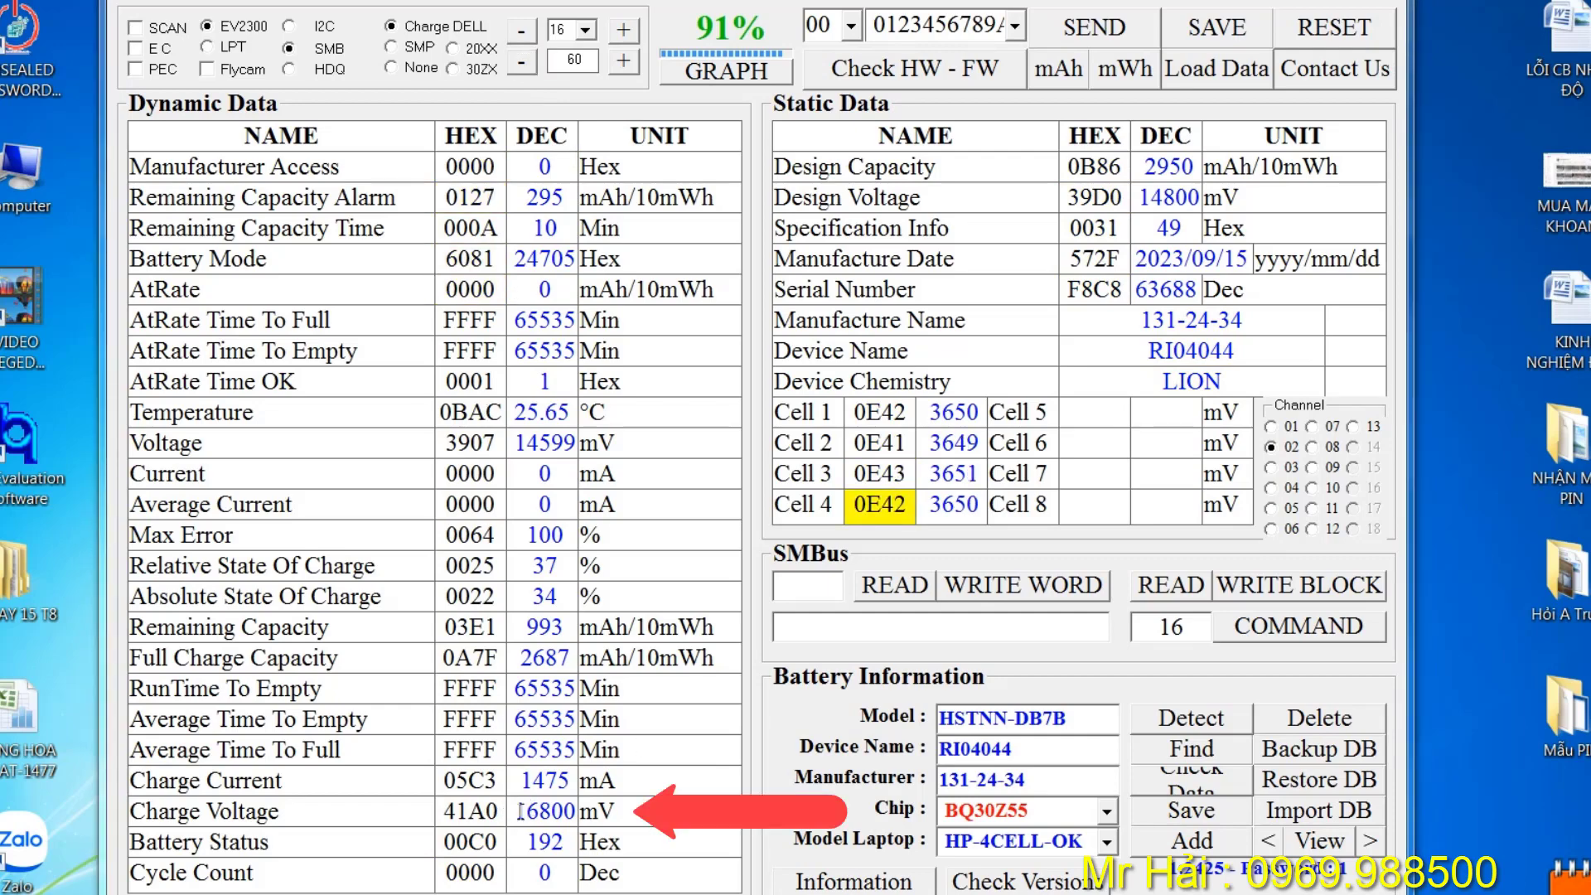
pyautogui.moveTo(517, 811); pyautogui.dragTo(595, 818)
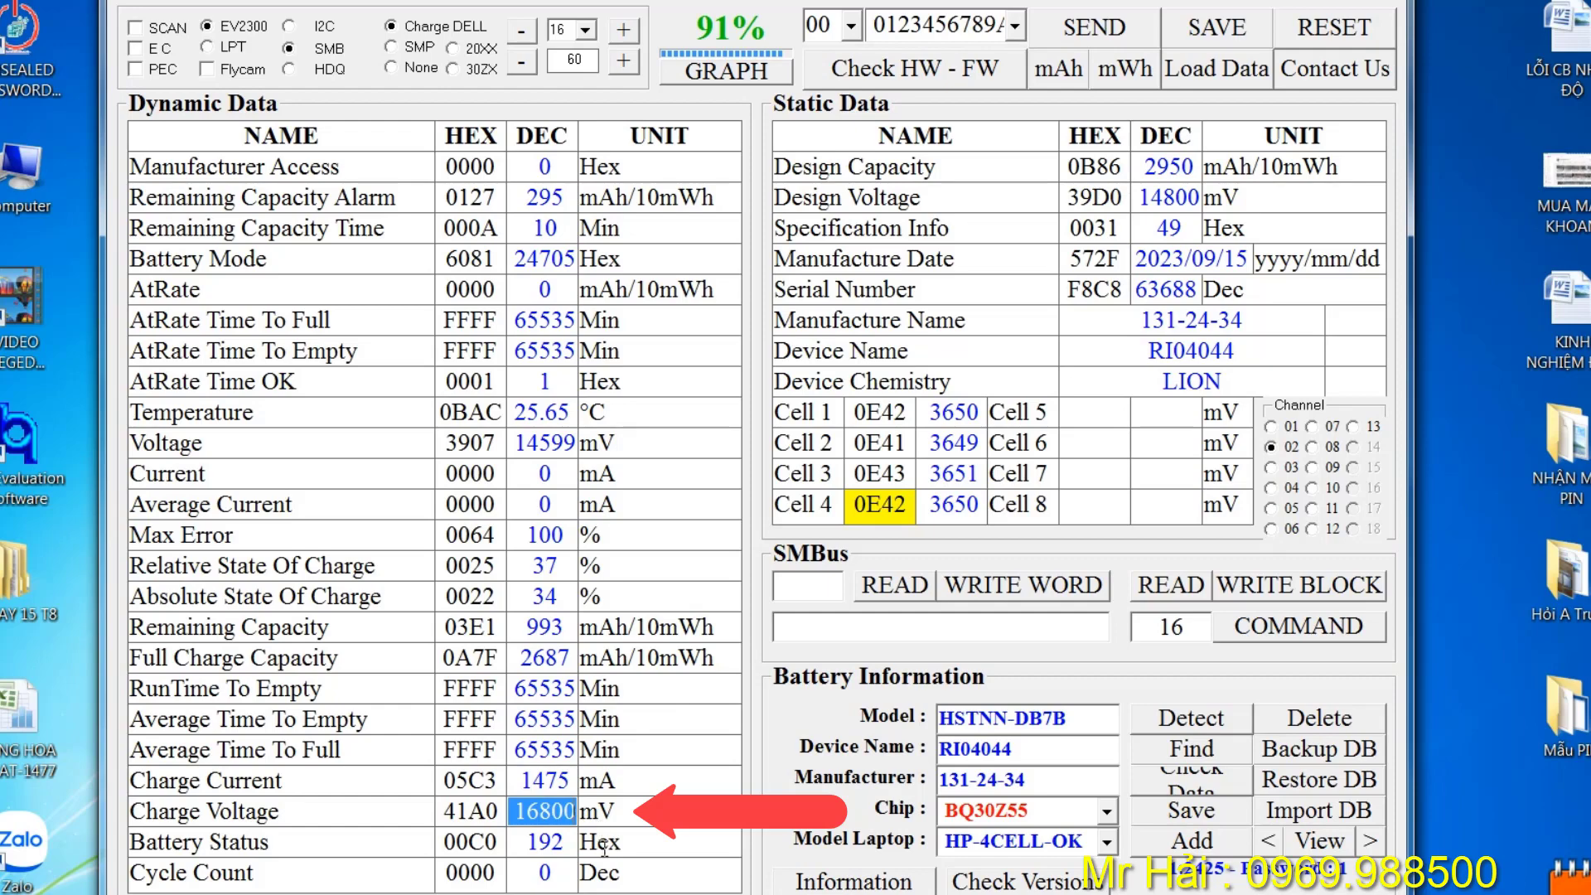
pyautogui.click(552, 812)
pyautogui.moveTo(514, 811); pyautogui.dragTo(617, 817)
pyautogui.click(599, 816)
pyautogui.doubleClick(515, 812)
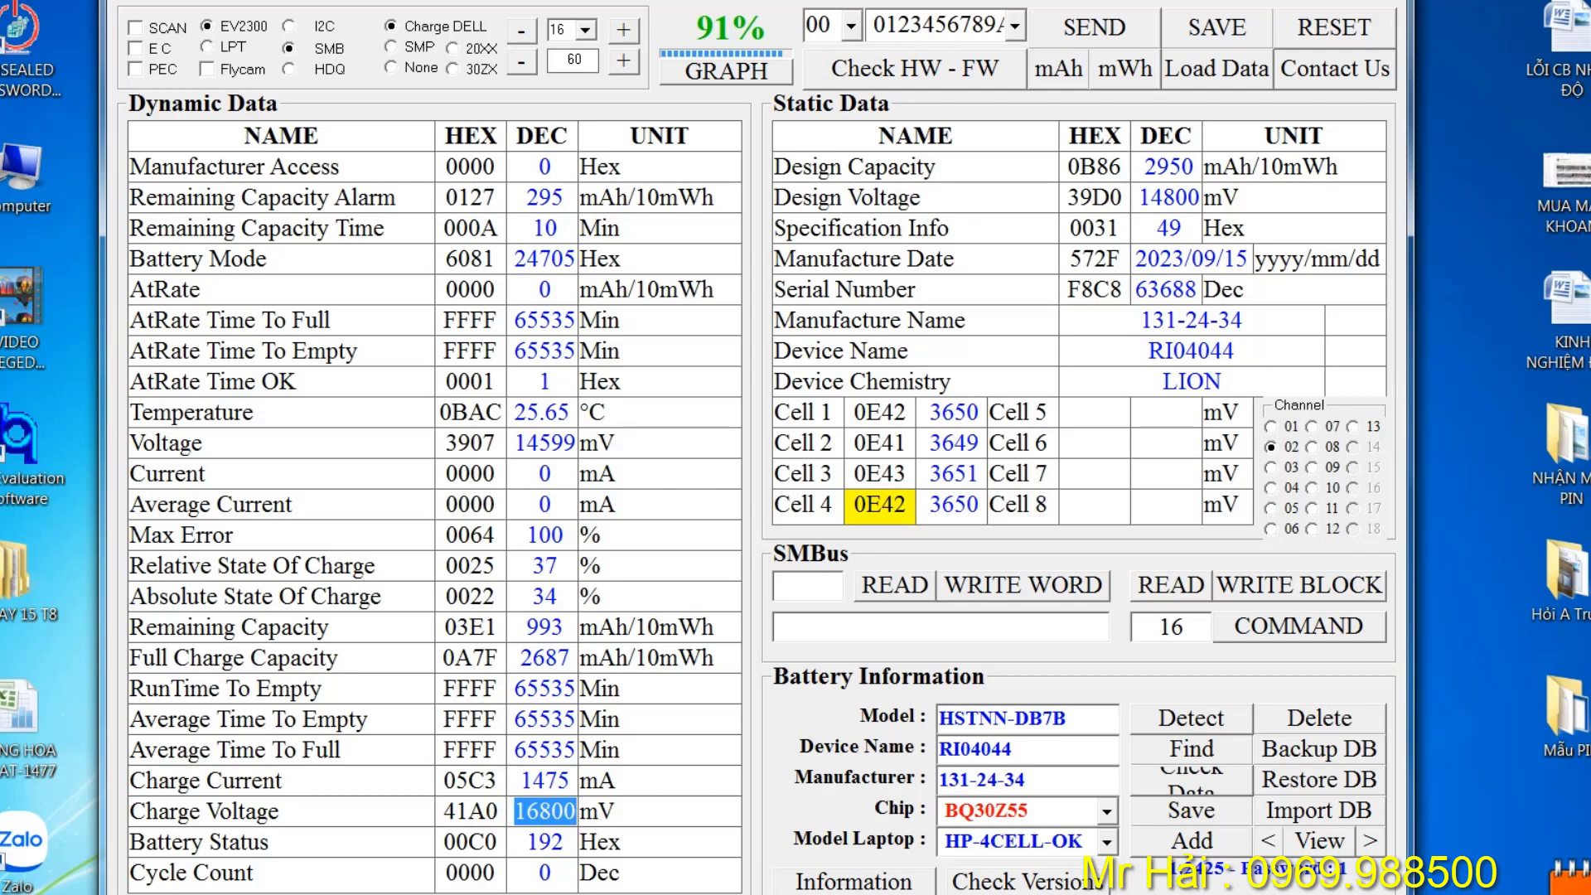
# Switch to Calculator, divide the 16800 mV charge voltage by 4 cells, and close Calculator.
pyautogui.hotkey('alt', 'Tab')
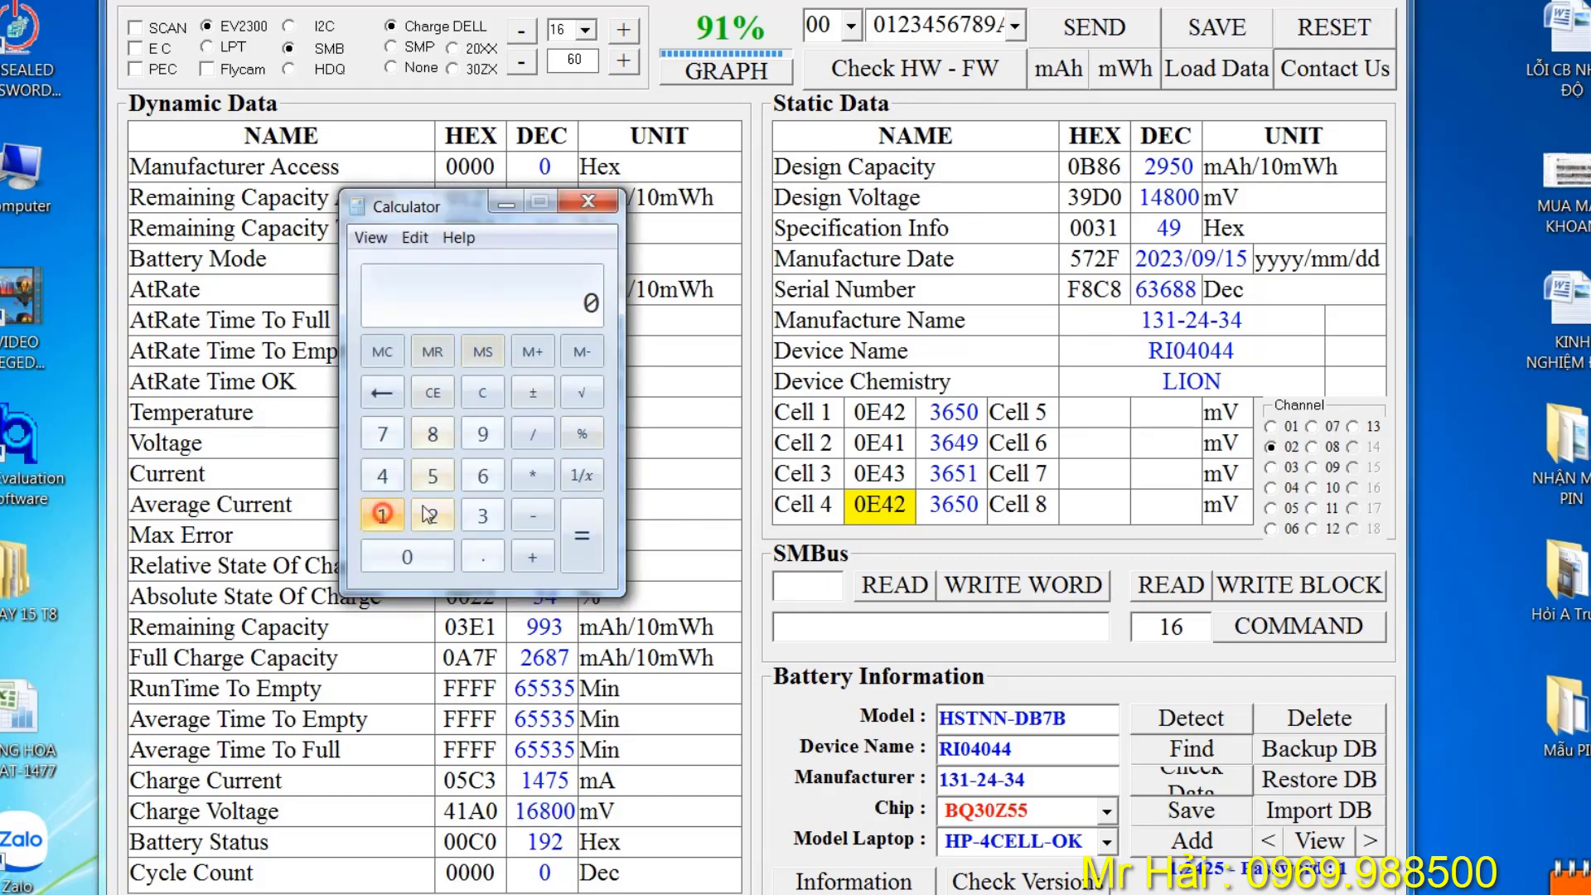
pyautogui.click(382, 515)
pyautogui.click(483, 476)
pyautogui.click(431, 434)
pyautogui.click(418, 556)
pyautogui.click(419, 557)
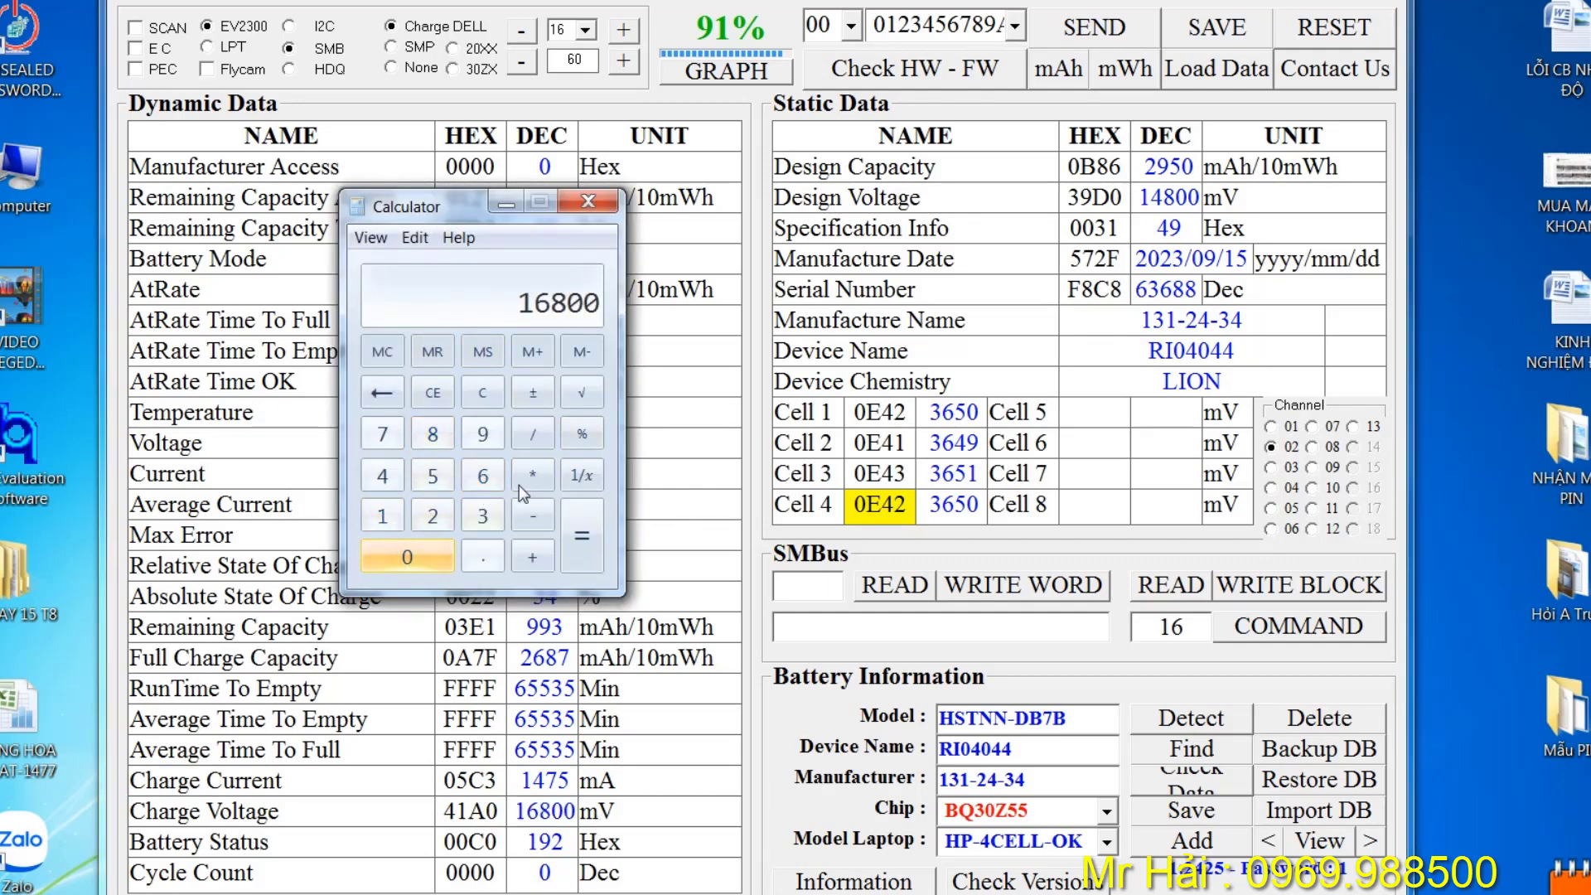
pyautogui.click(532, 434)
pyautogui.click(382, 475)
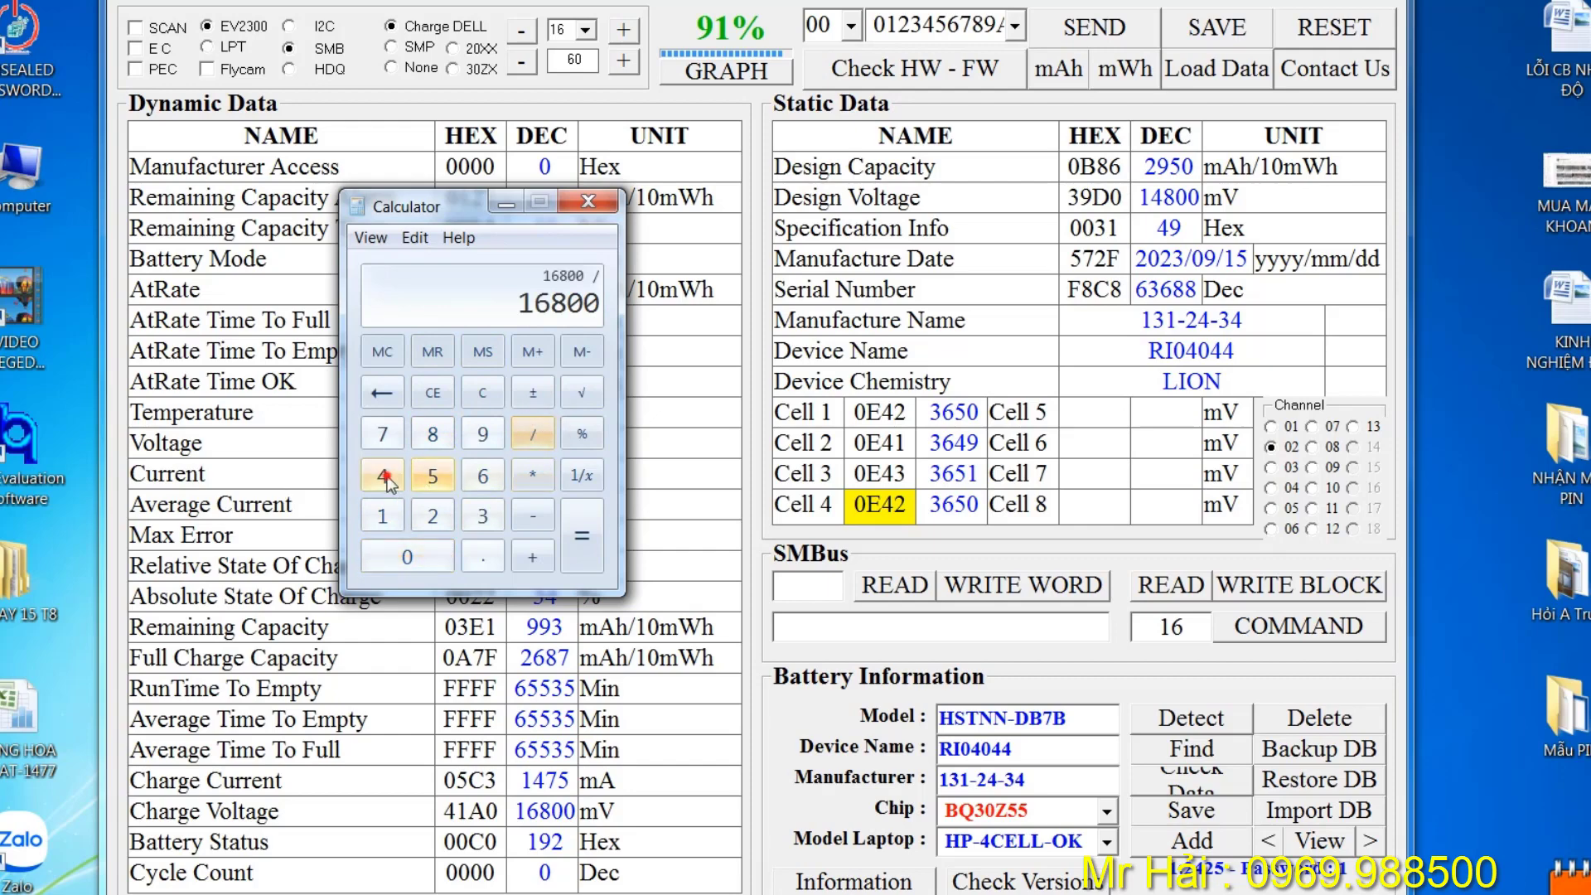
pyautogui.click(580, 561)
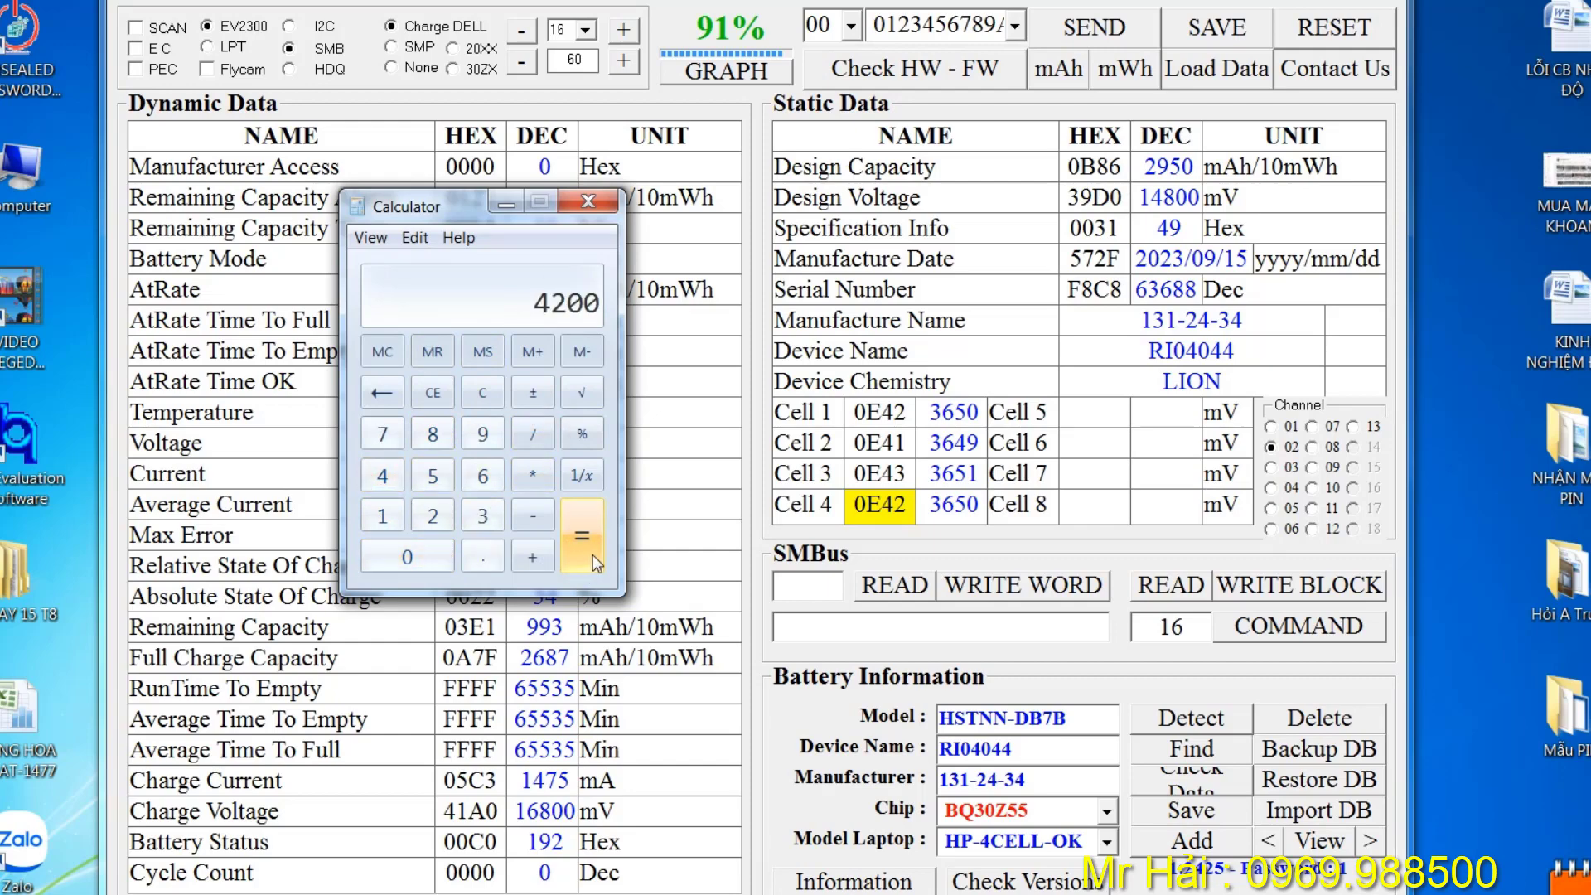
pyautogui.click(611, 203)
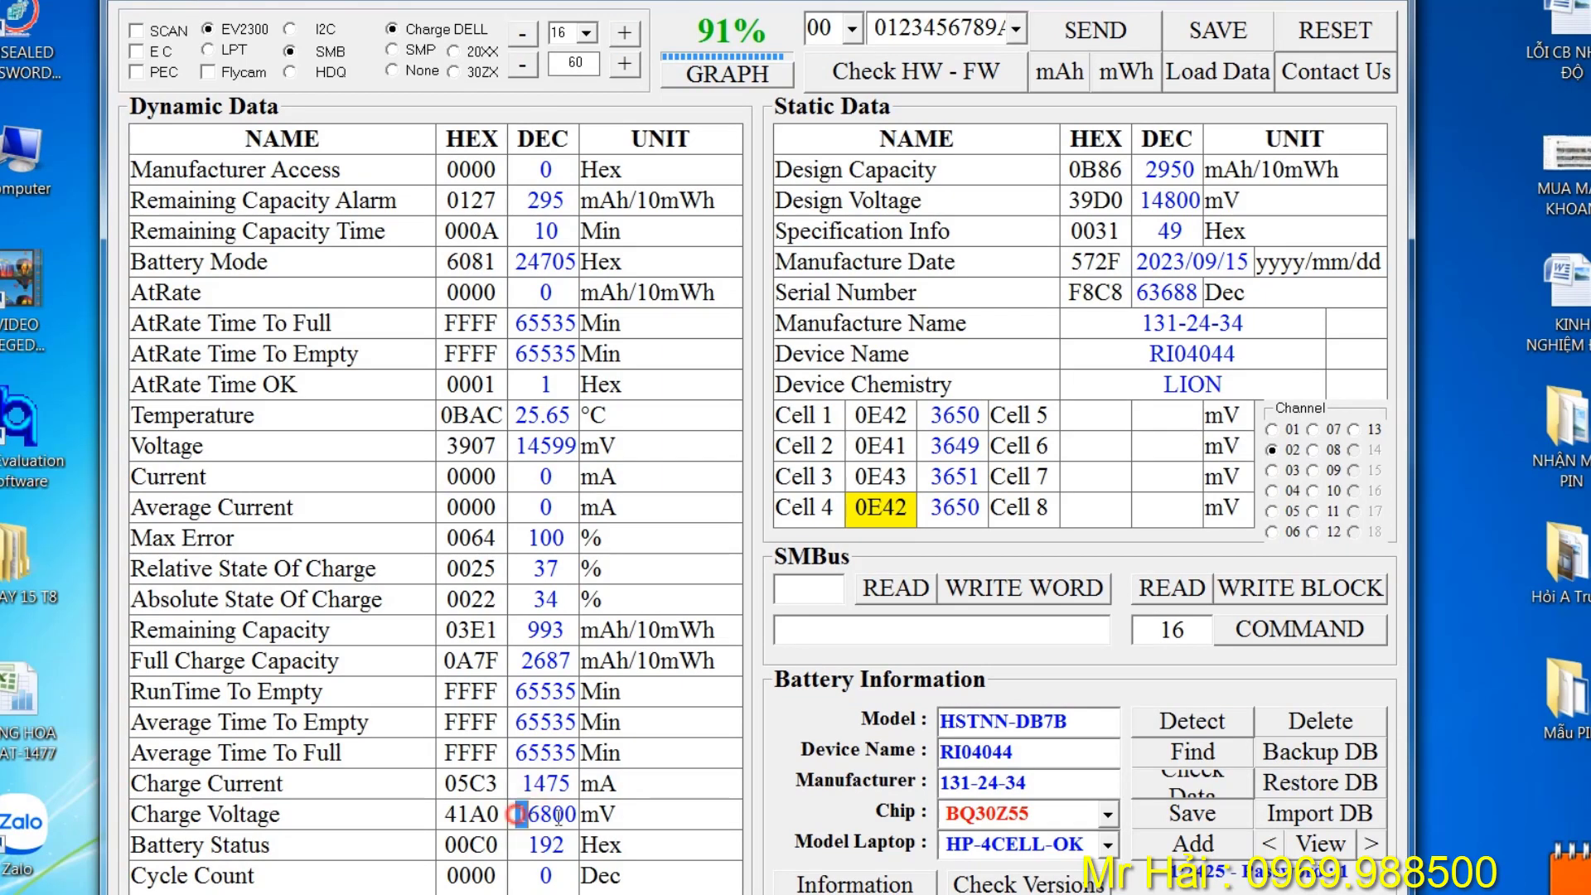
# Examine the battery's Charge Voltage against the individual voltages of Cells 1 to 4, and check the chip model.
pyautogui.moveTo(515, 816); pyautogui.dragTo(579, 817)
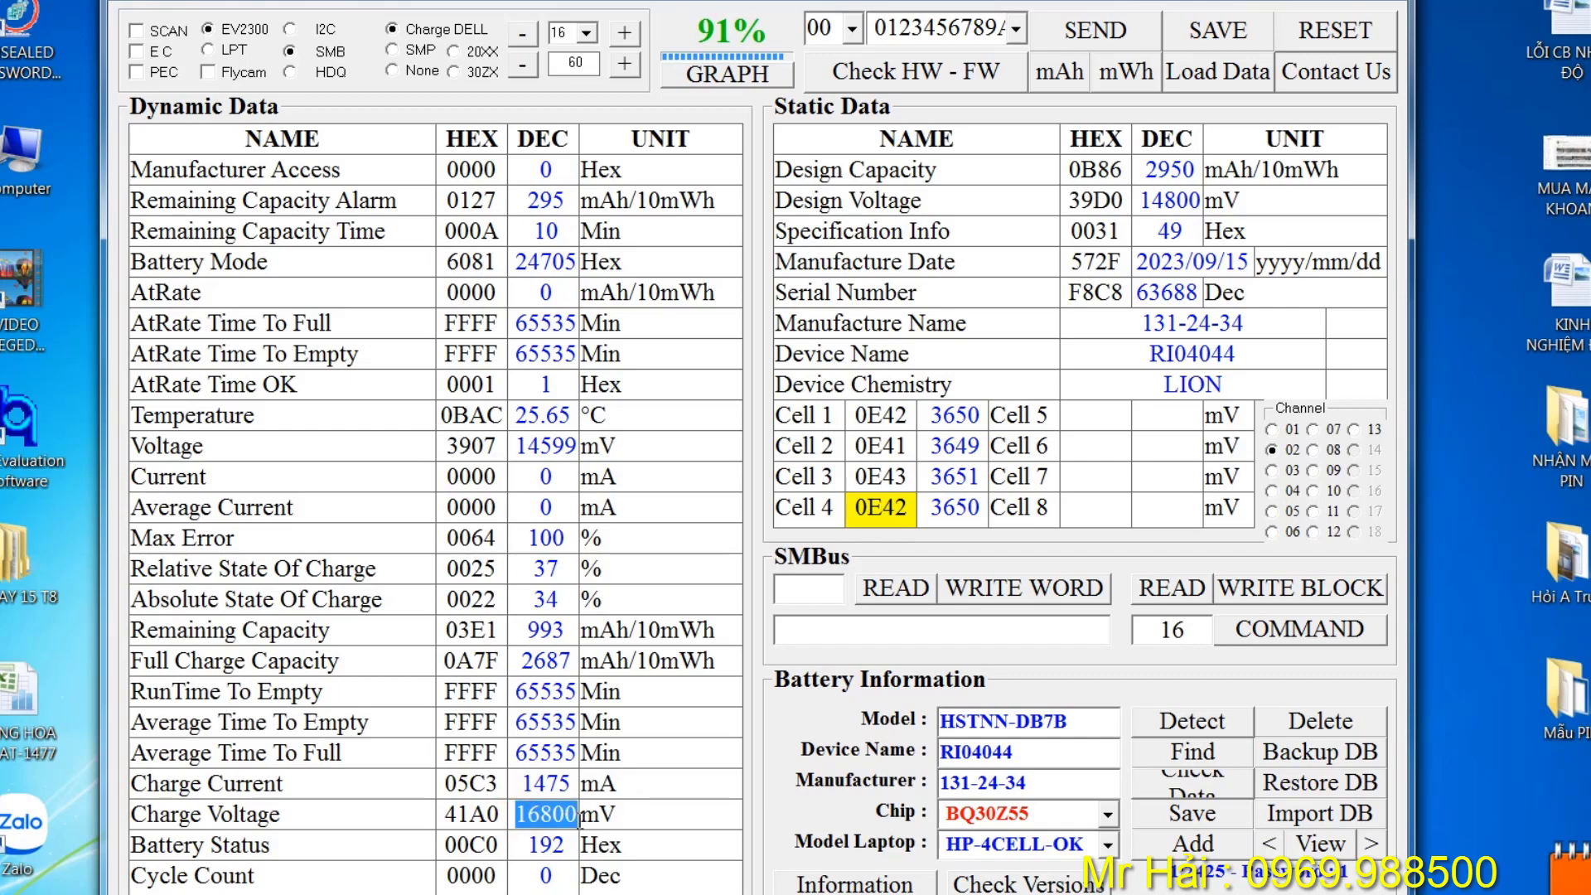
pyautogui.click(691, 803)
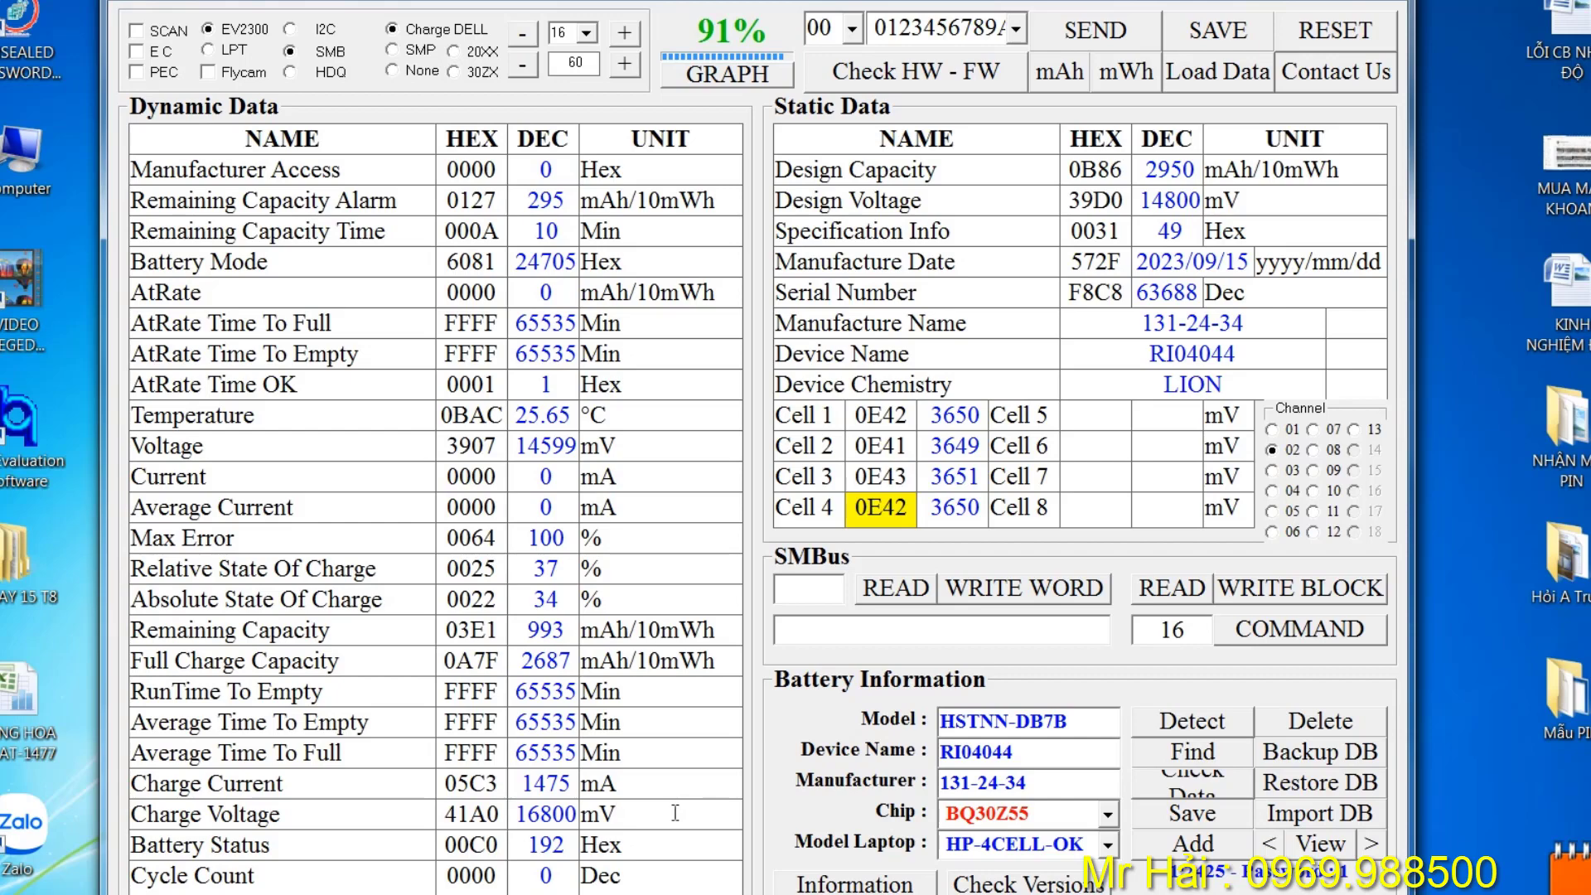
pyautogui.click(516, 815)
pyautogui.doubleClick(932, 415)
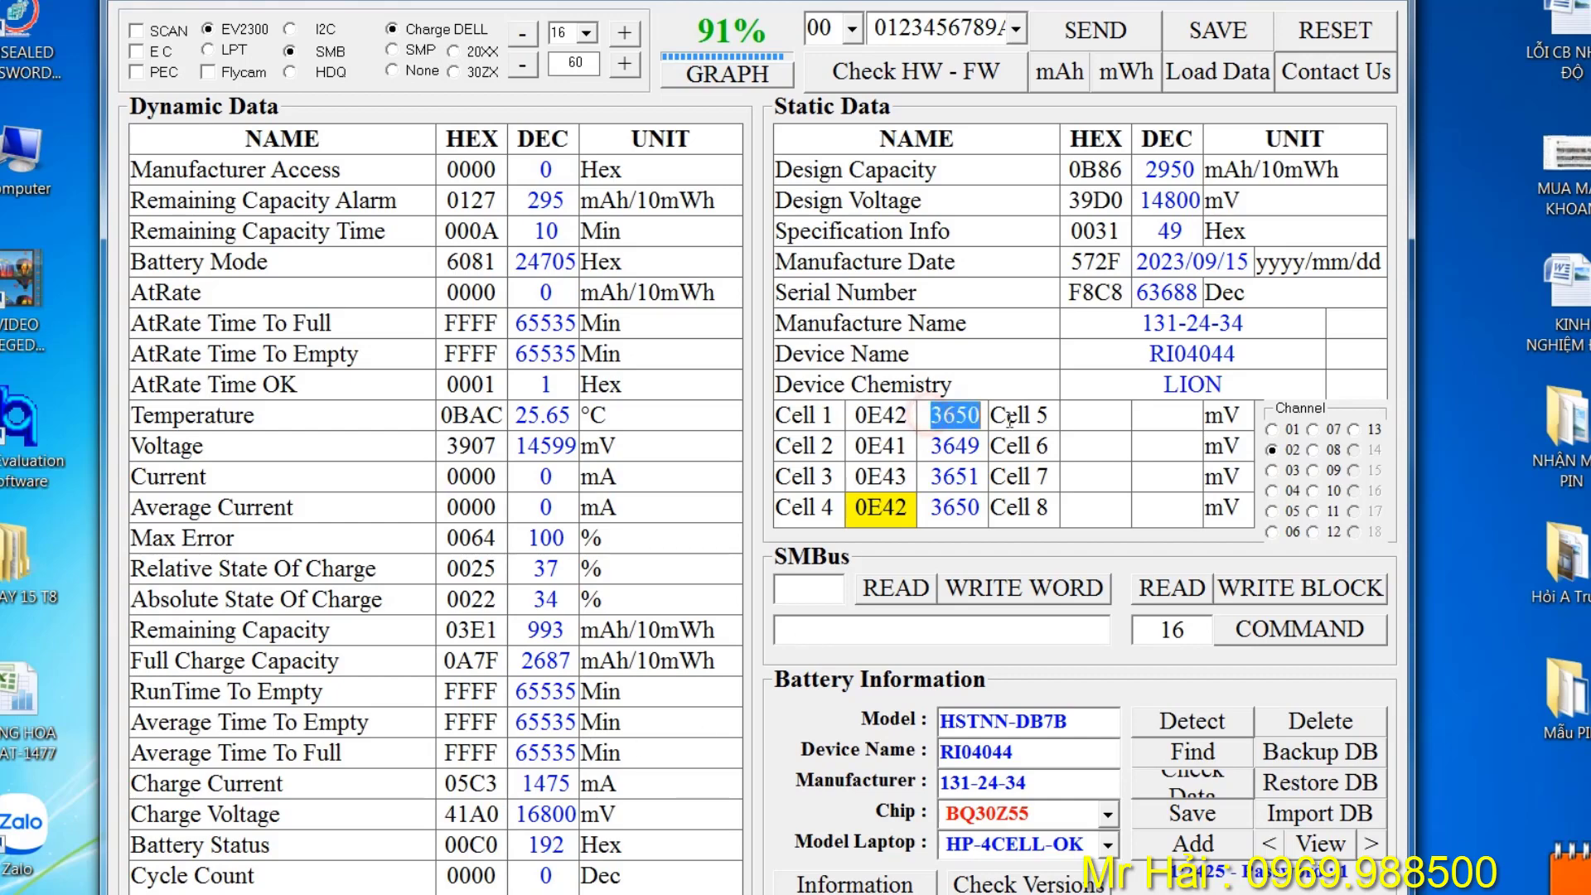
pyautogui.doubleClick(934, 447)
pyautogui.doubleClick(934, 476)
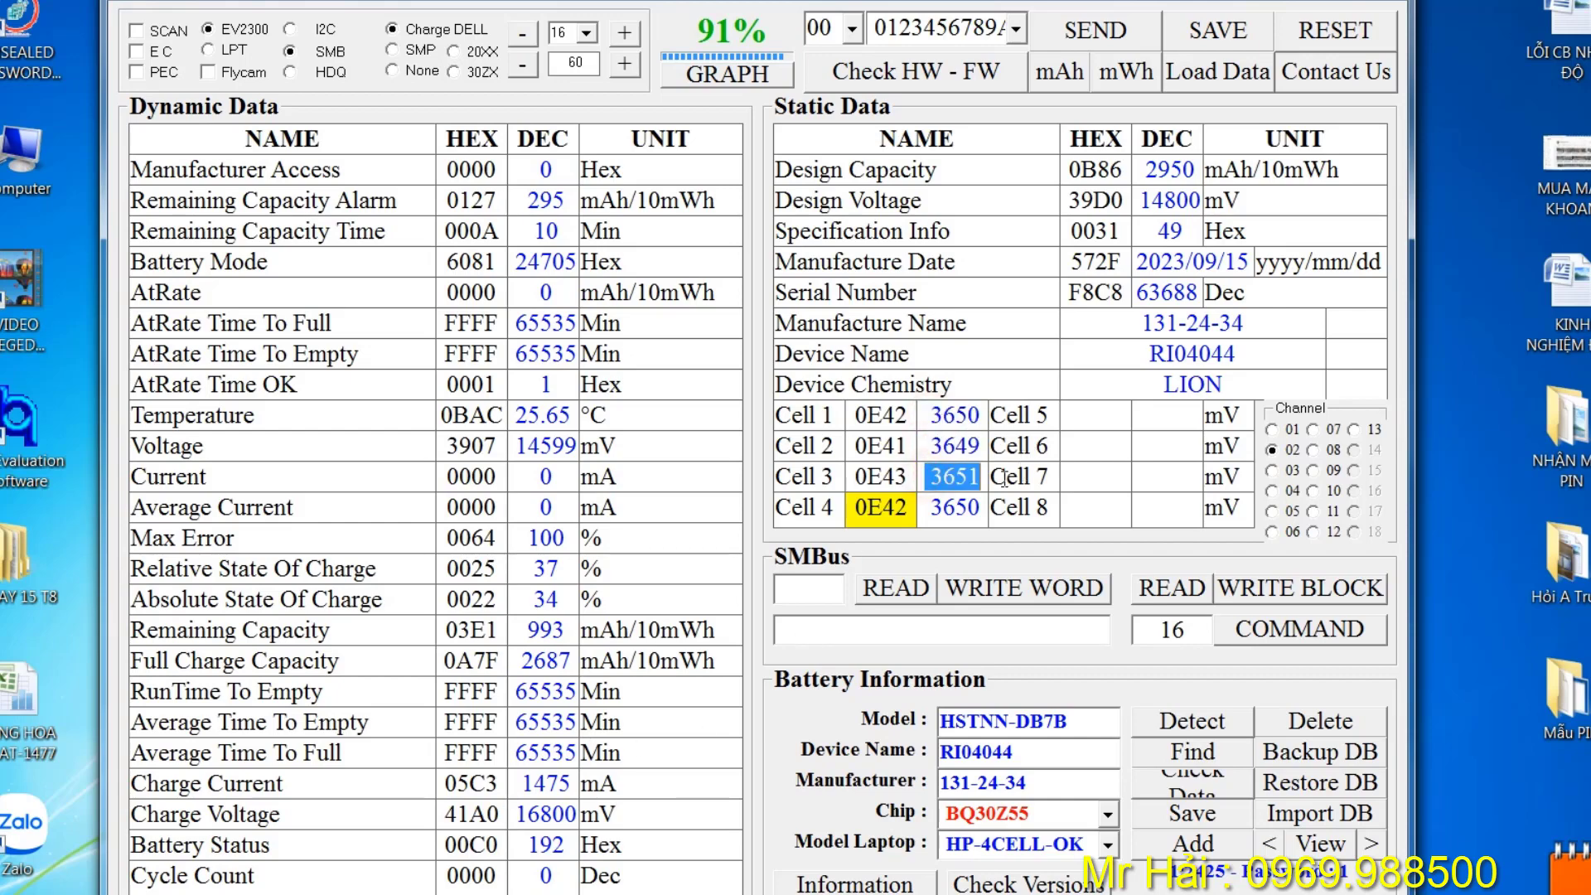
pyautogui.doubleClick(928, 507)
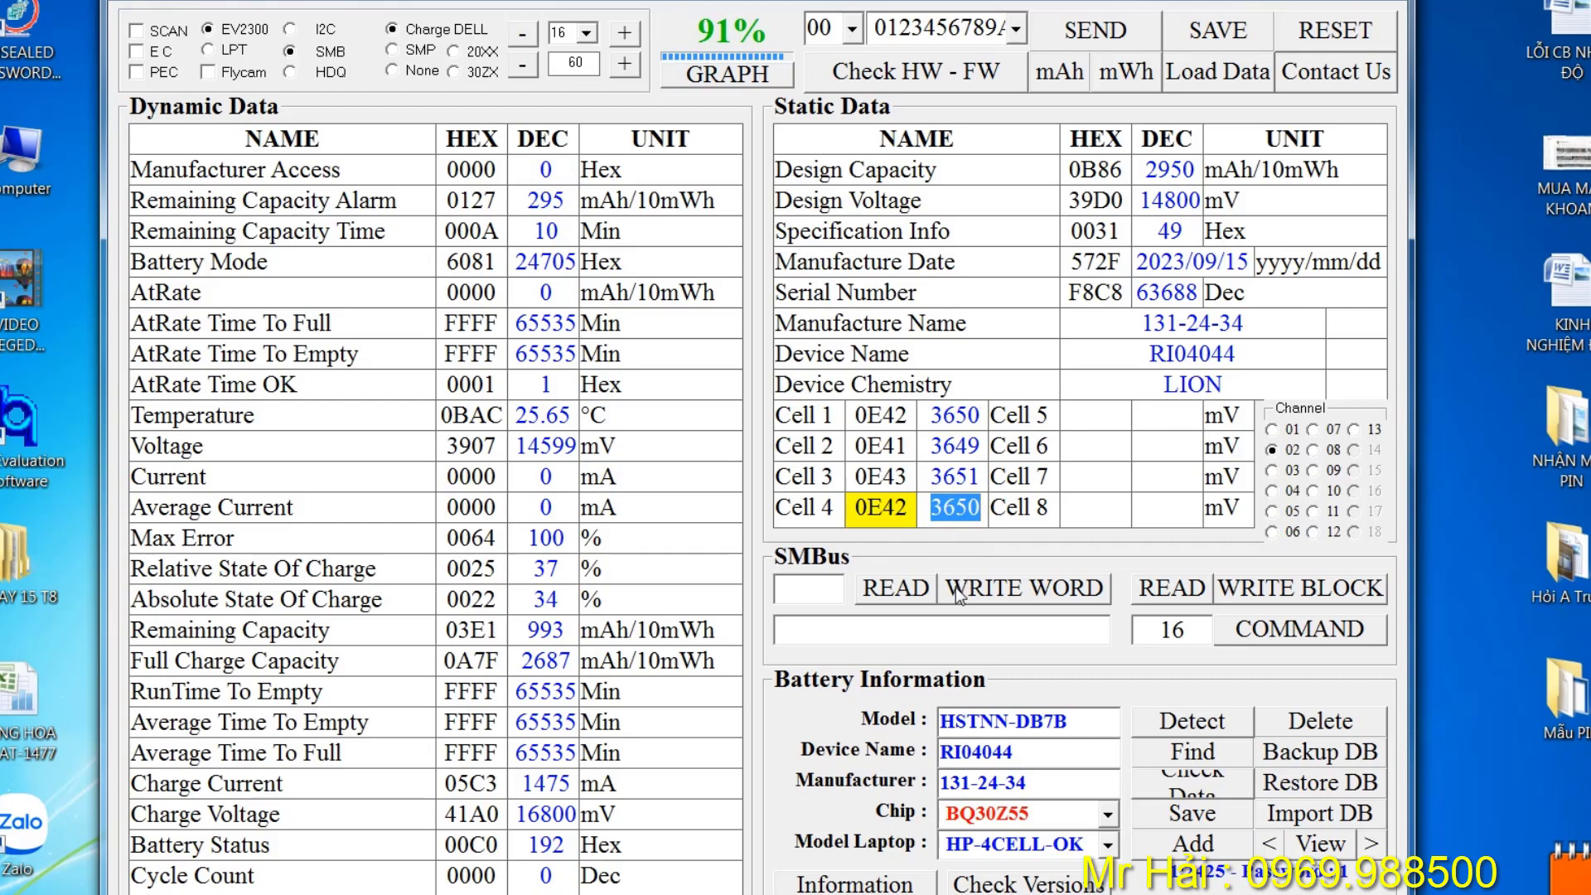
pyautogui.doubleClick(572, 815)
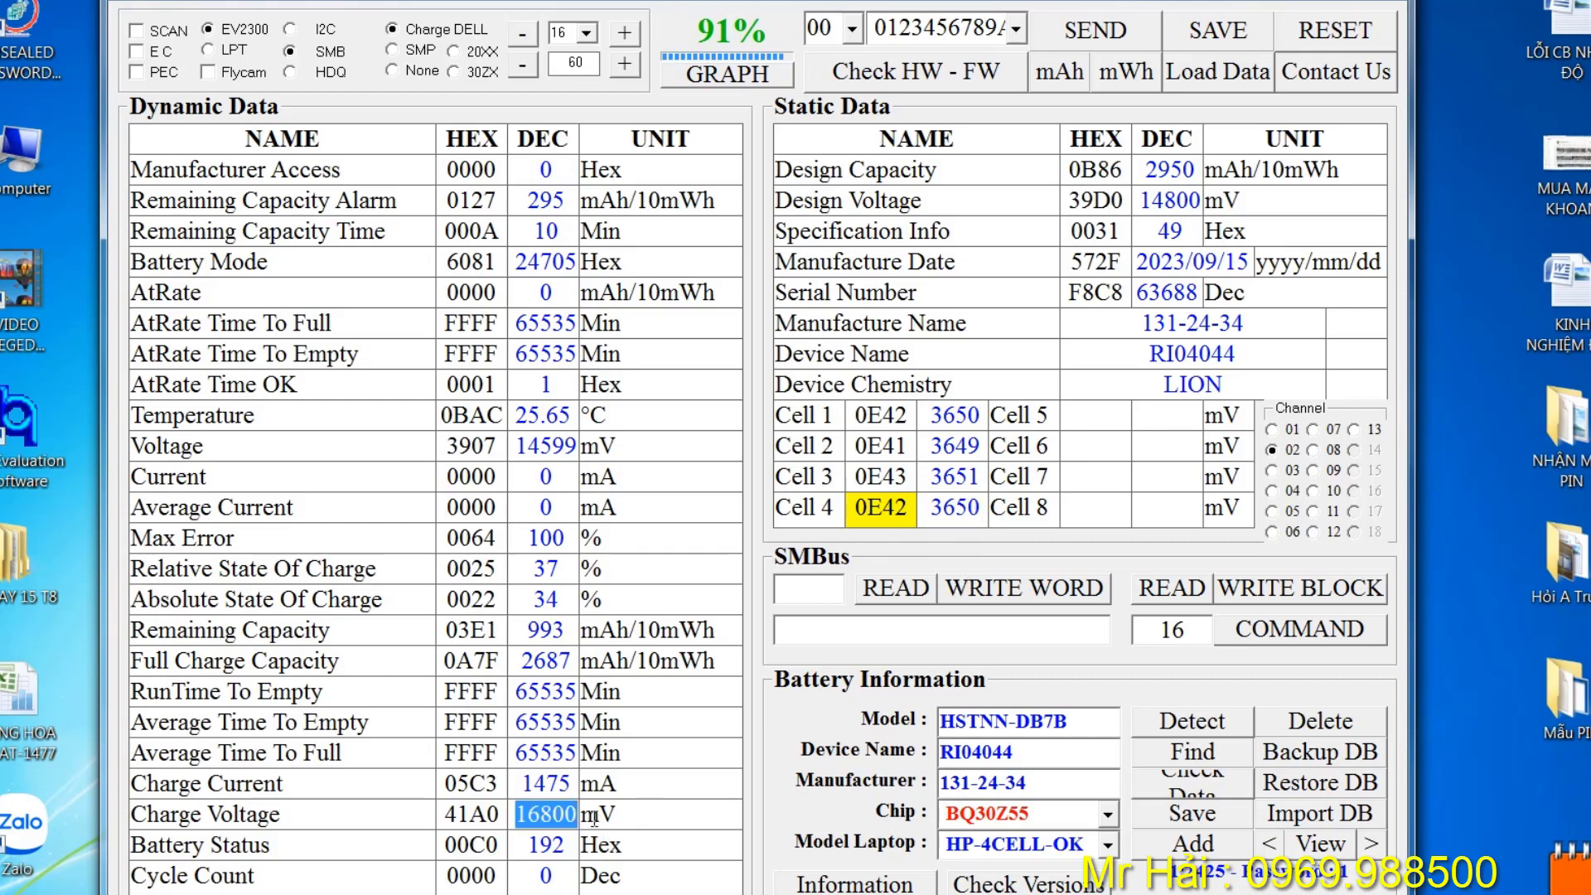
pyautogui.click(590, 813)
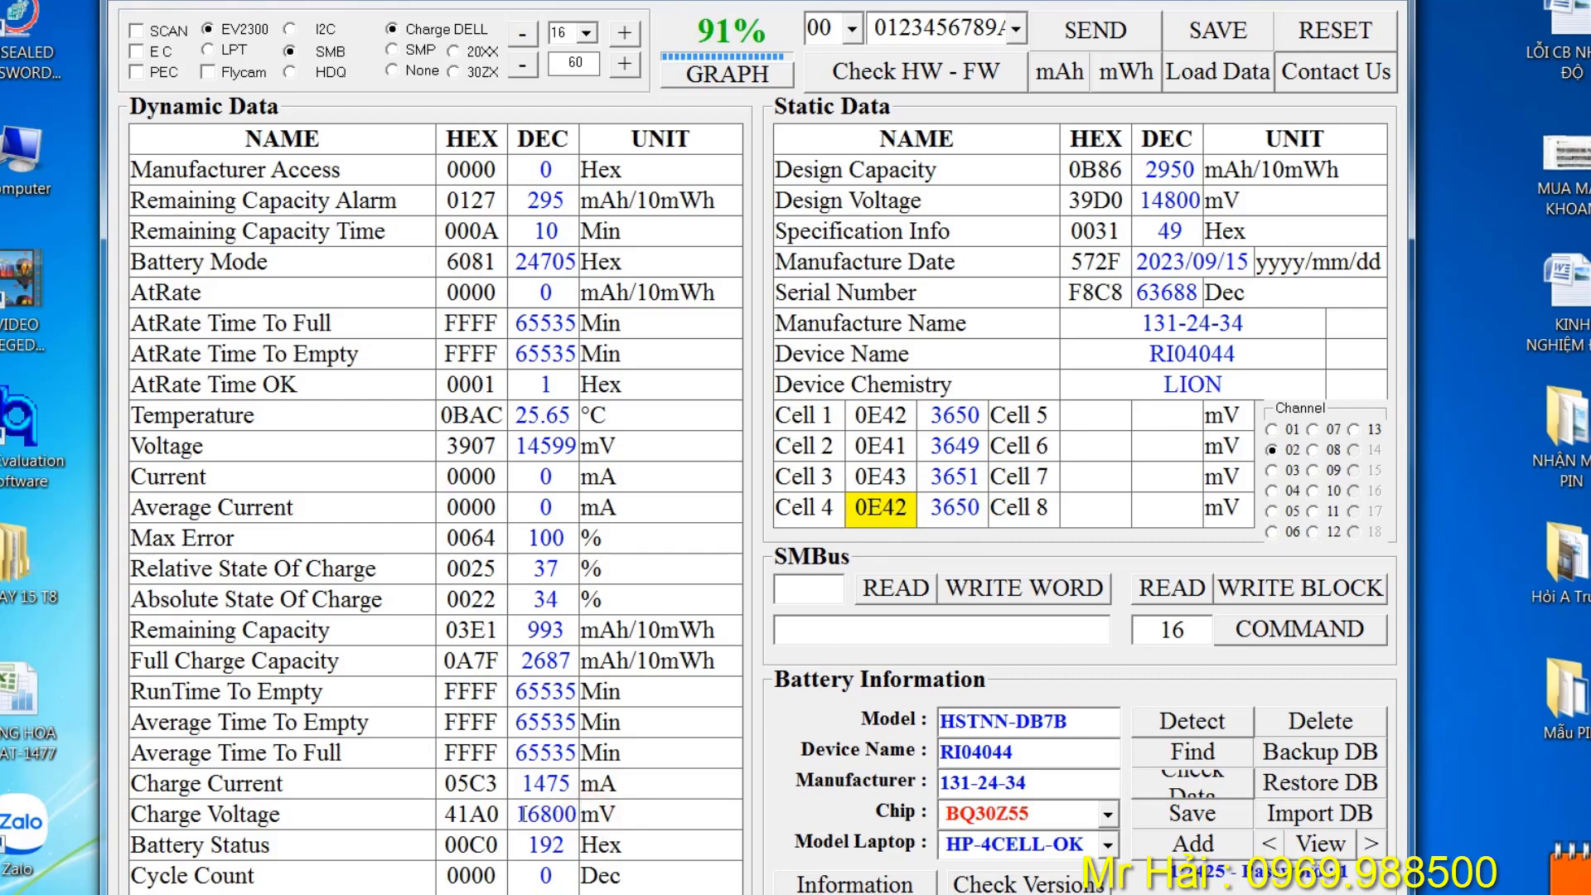
pyautogui.moveTo(519, 813); pyautogui.dragTo(617, 813)
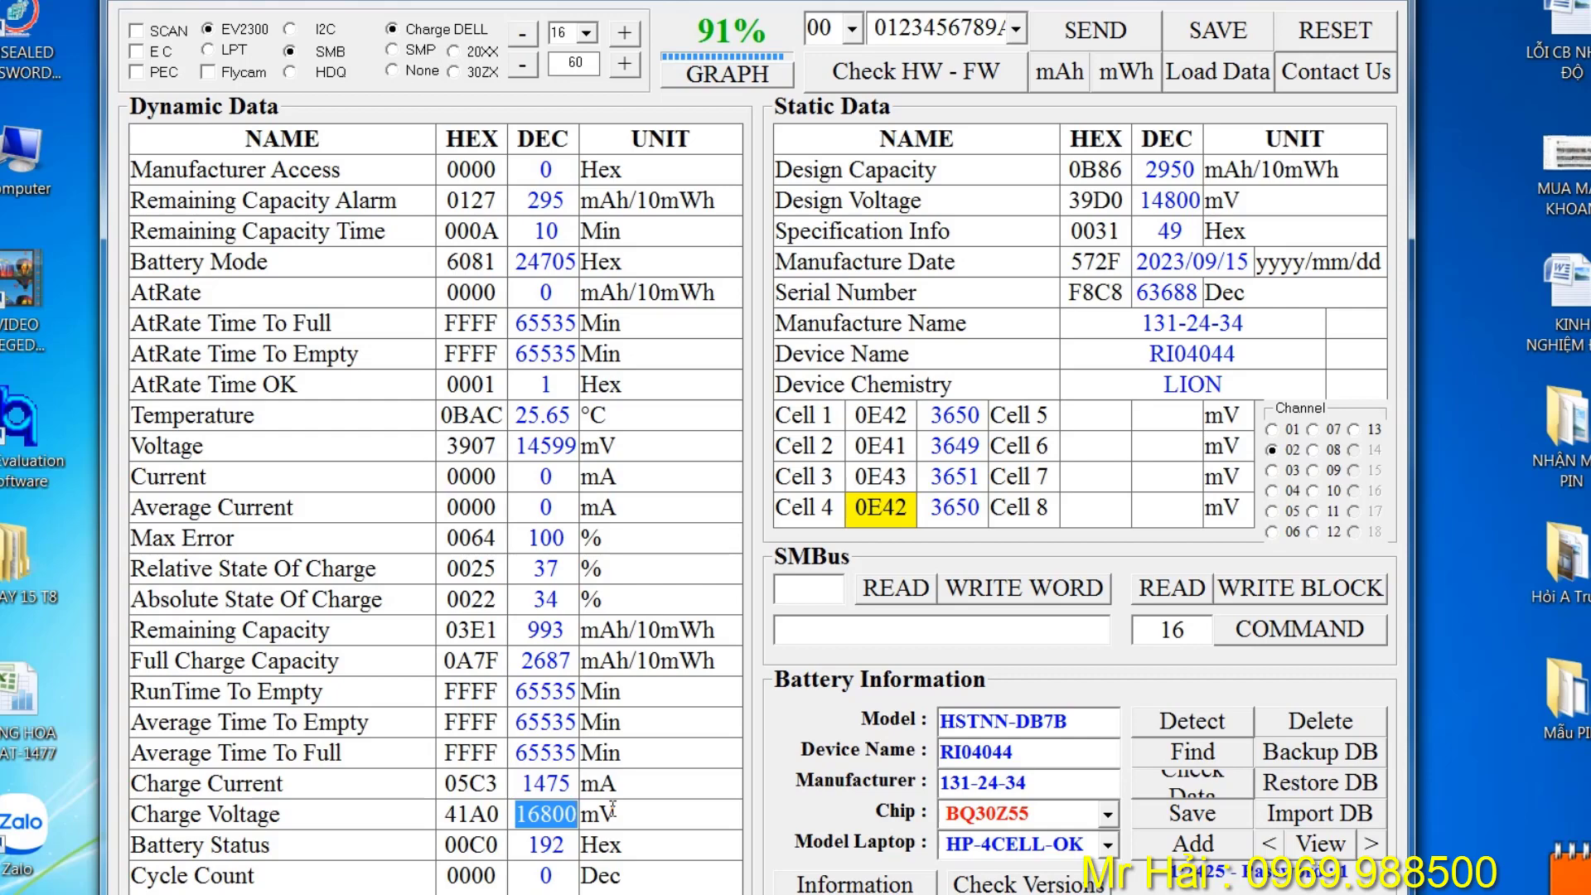
pyautogui.click(623, 808)
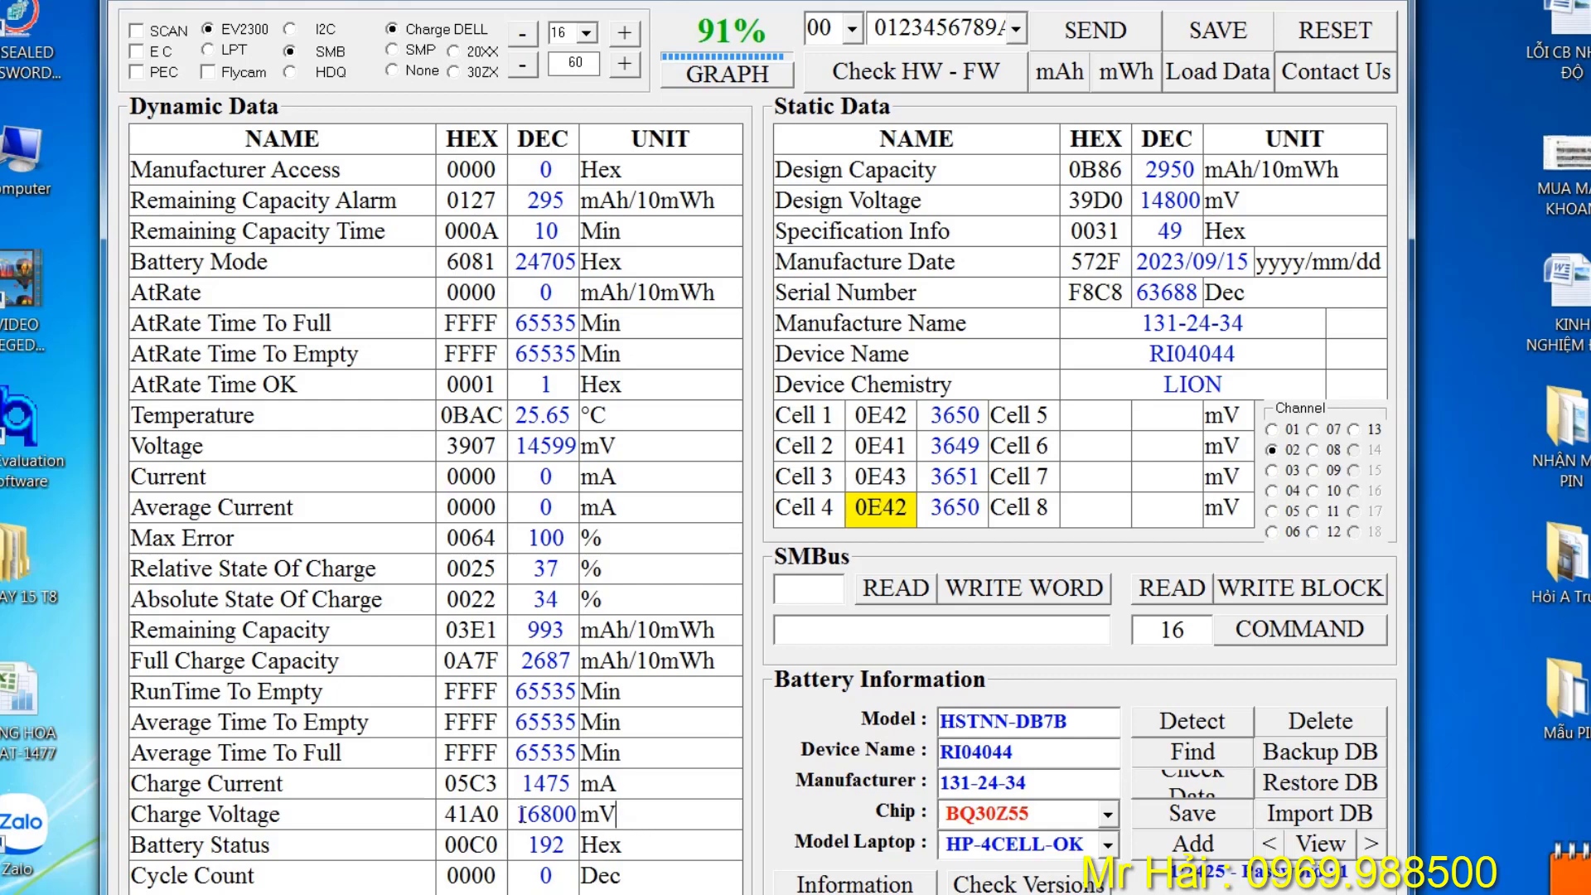
pyautogui.moveTo(520, 814); pyautogui.dragTo(597, 820)
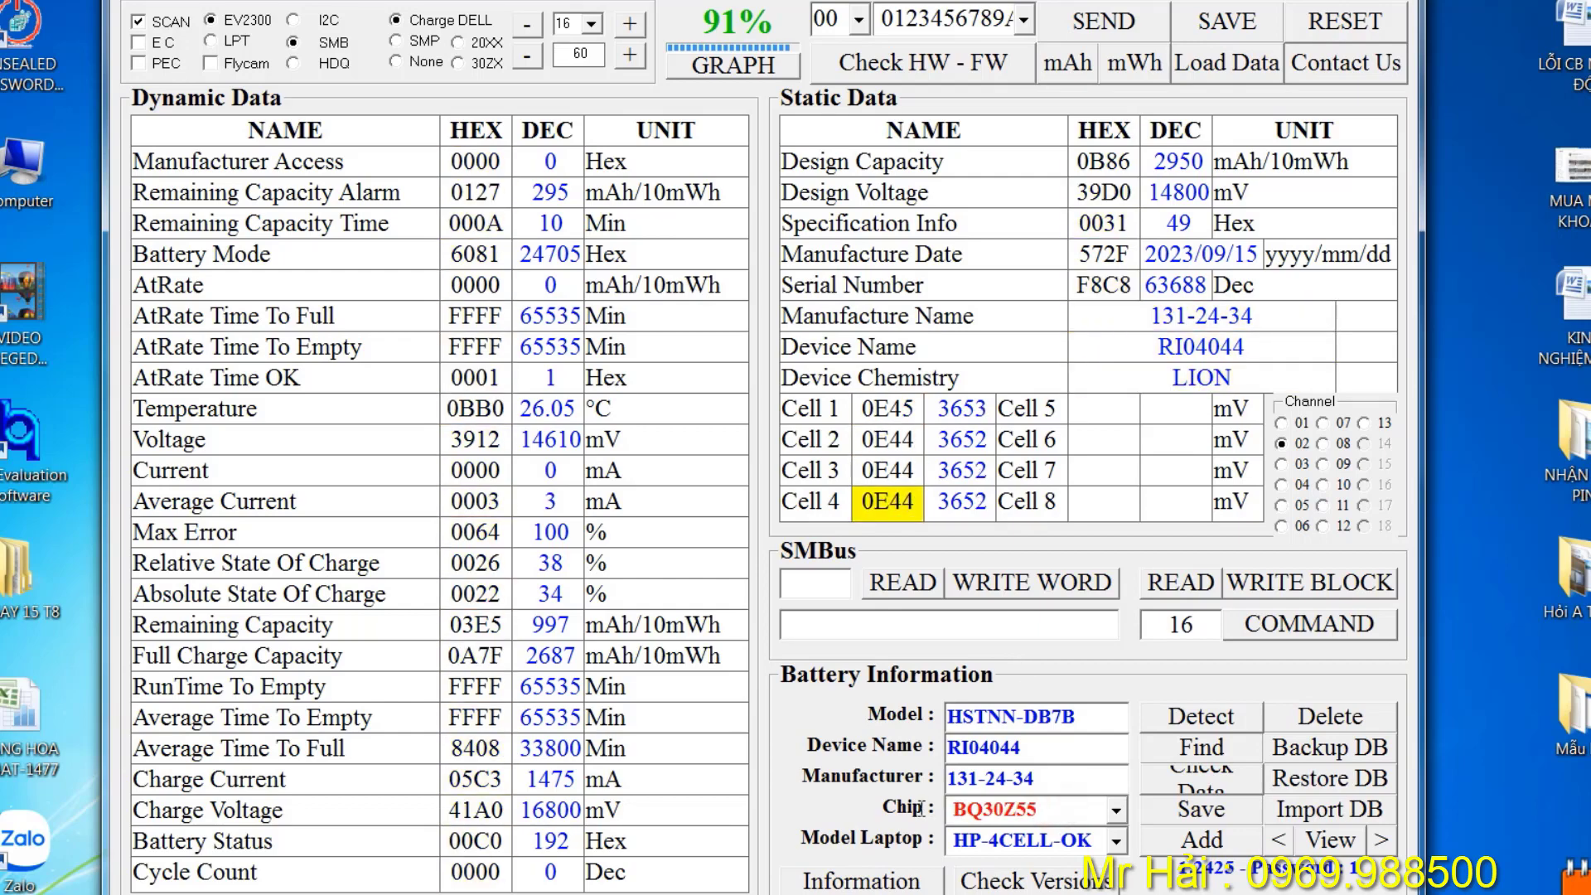
pyautogui.click(1045, 819)
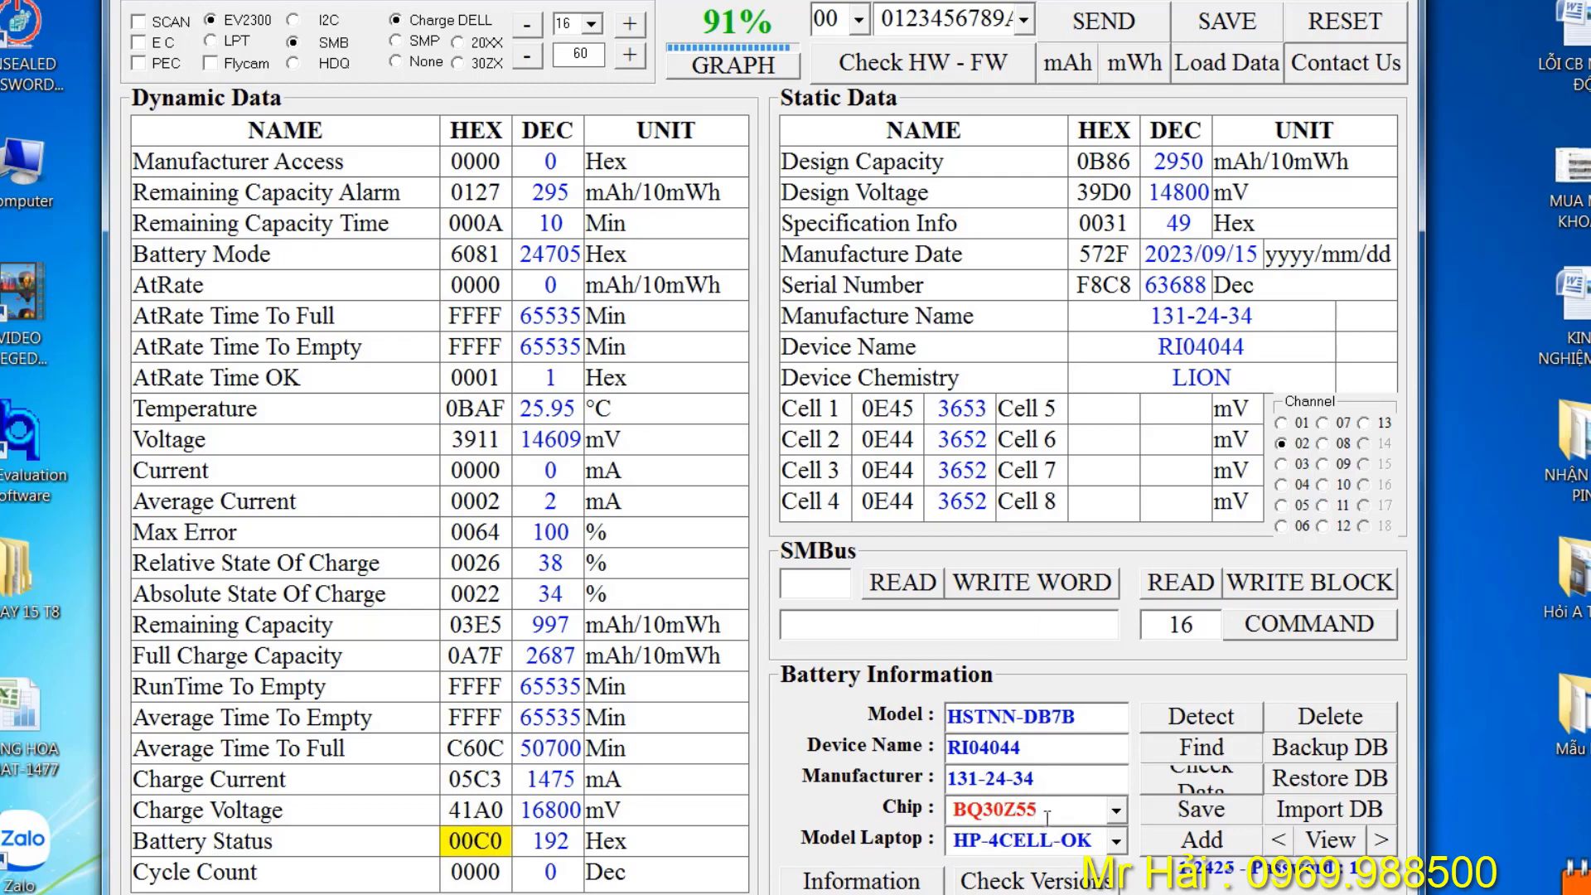